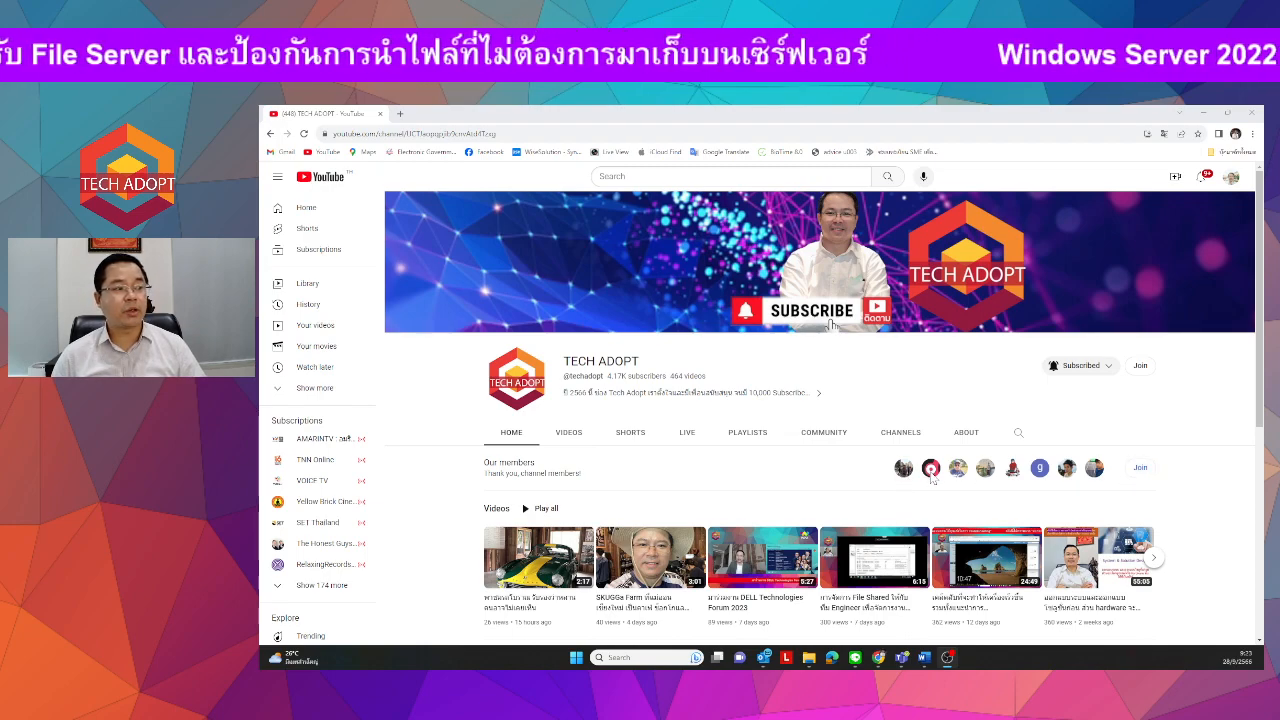
left_click_drag(481, 465, 566, 467)
left_click(587, 472)
left_click_drag(488, 474, 577, 486)
left_click(578, 488)
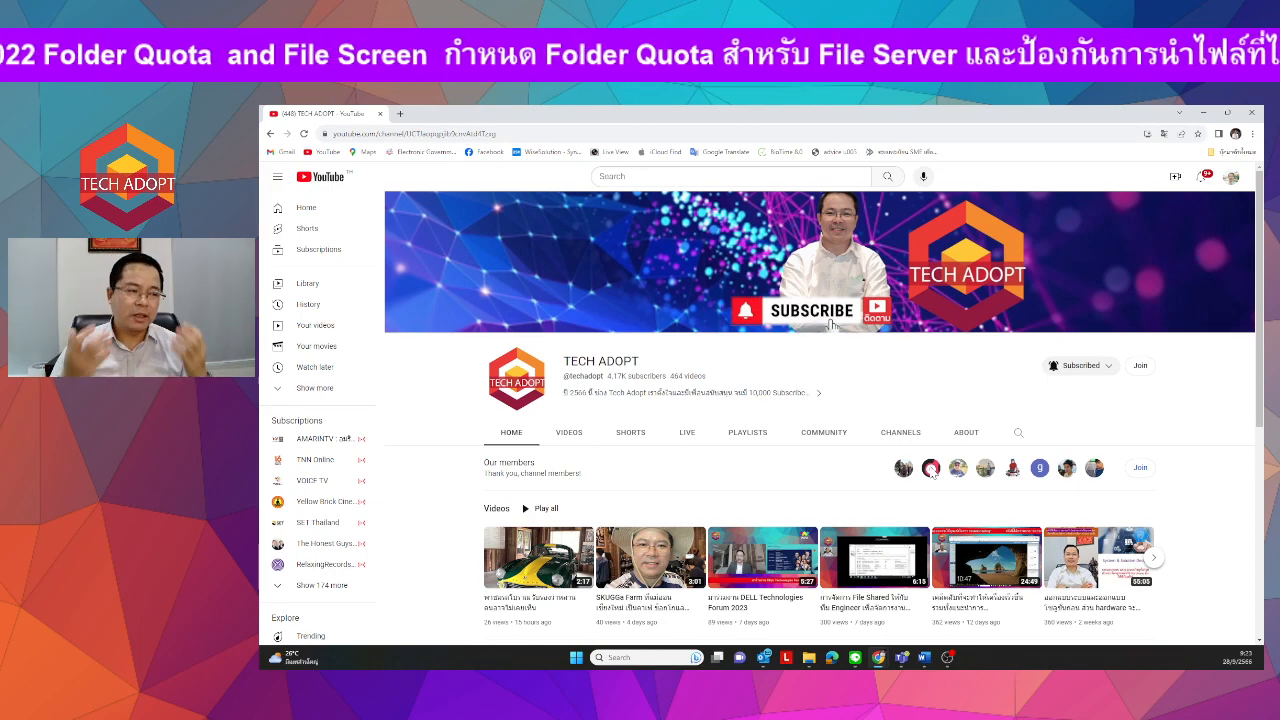
Review the TECH ADOPT channel's three membership tiers and their perks, including VVIP TechAdopt, and close the membership window
left_click(1140, 365)
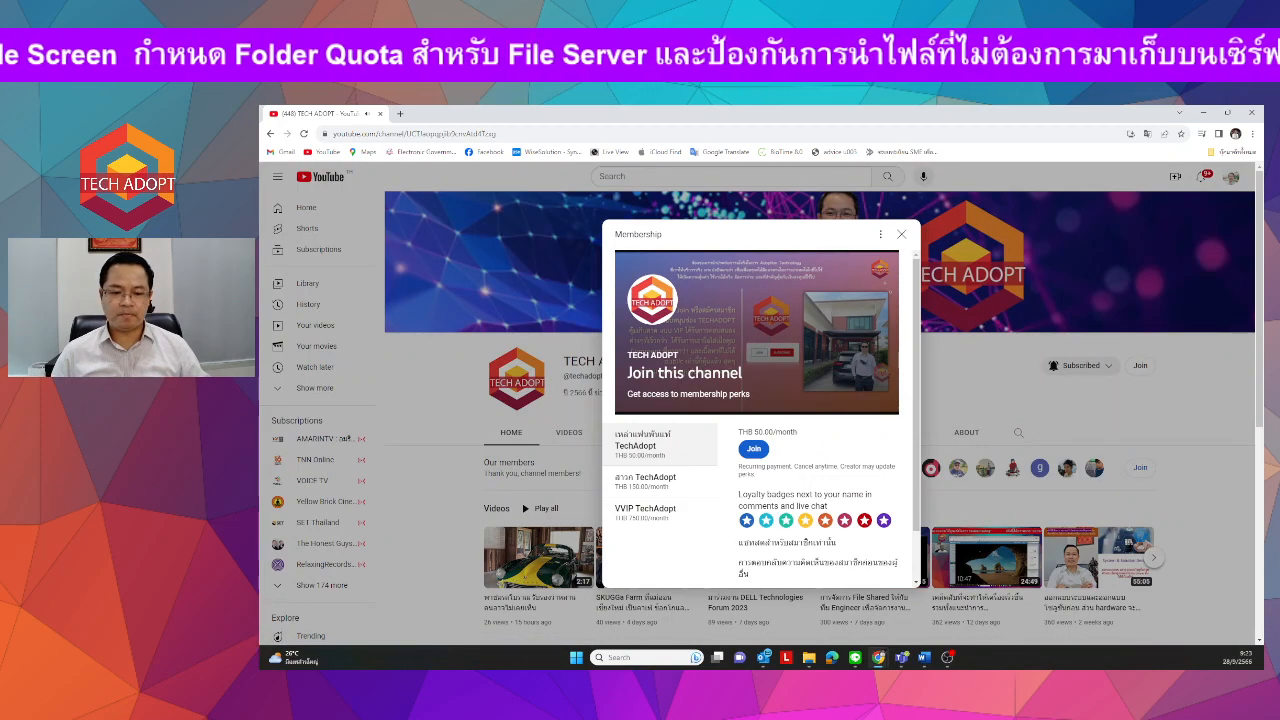
left_click(643, 483)
left_click(653, 450)
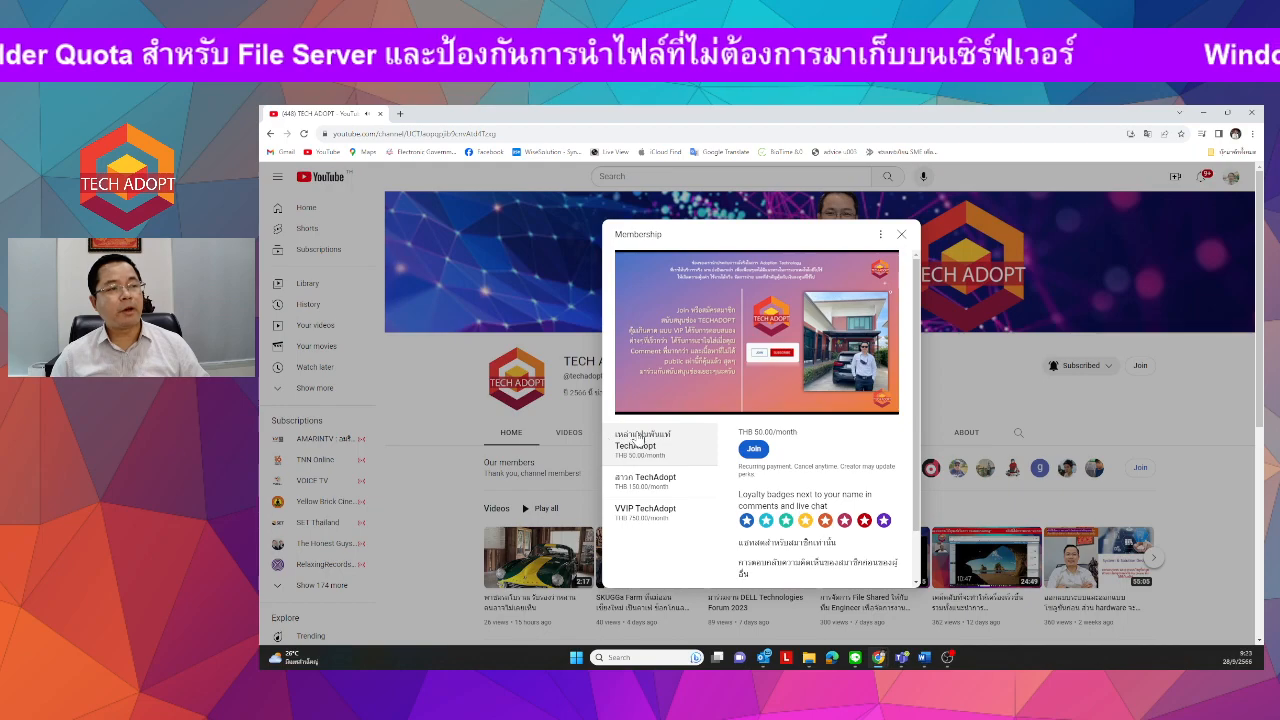
left_click(665, 485)
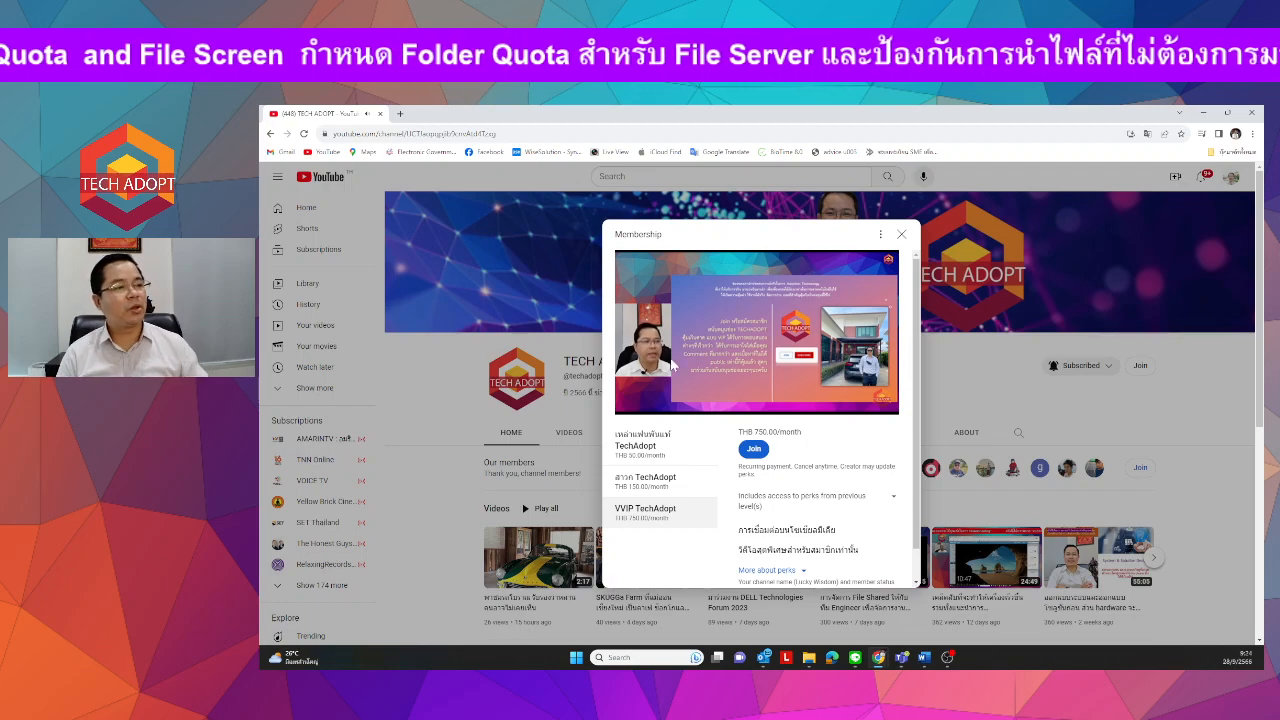
left_click(645, 446)
left_click(650, 482)
left_click(656, 513)
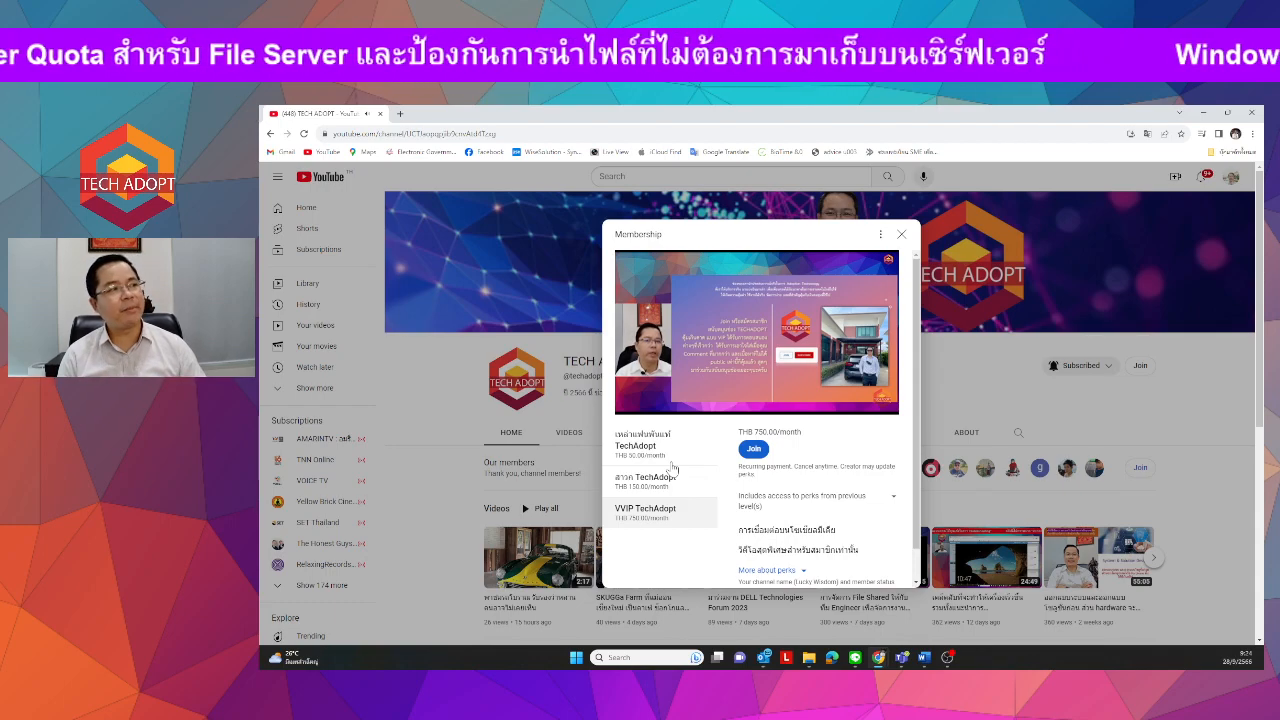
left_click(900, 235)
Switch to the TA-FS1 virtual machine and bring its console up in full screen from VMware ESXi
left_click(1203, 113)
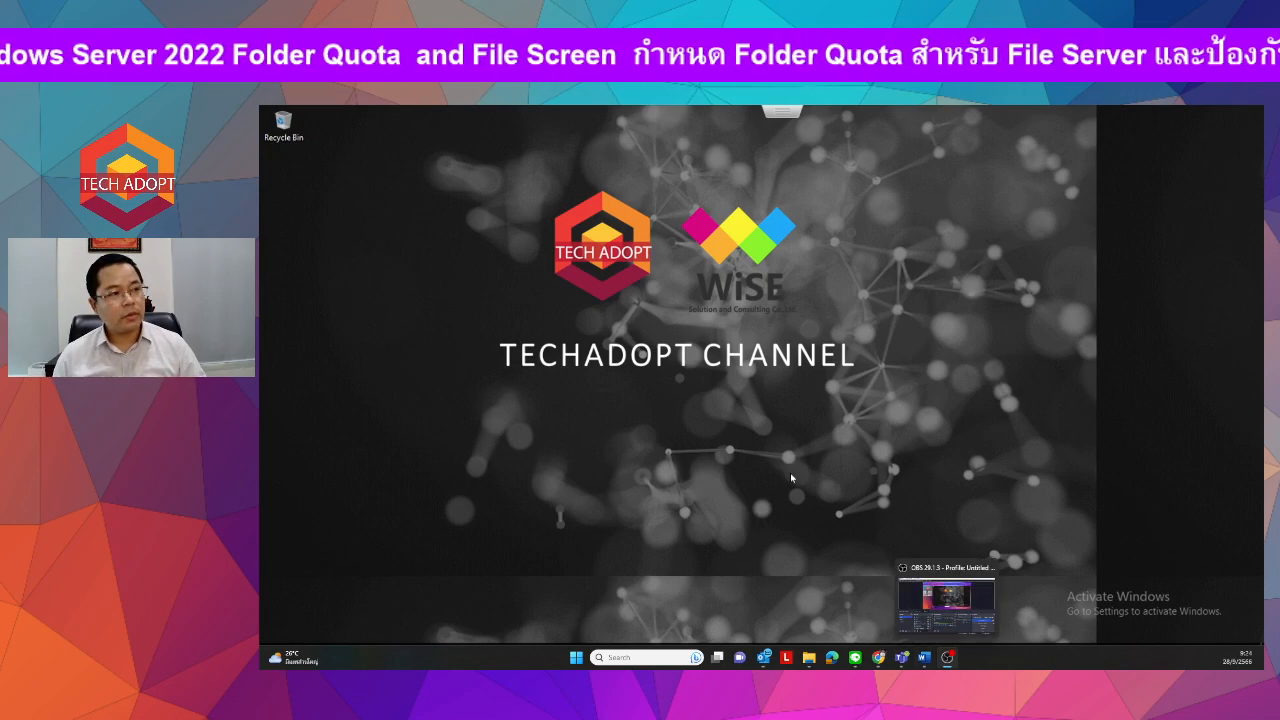
left_click(736, 406)
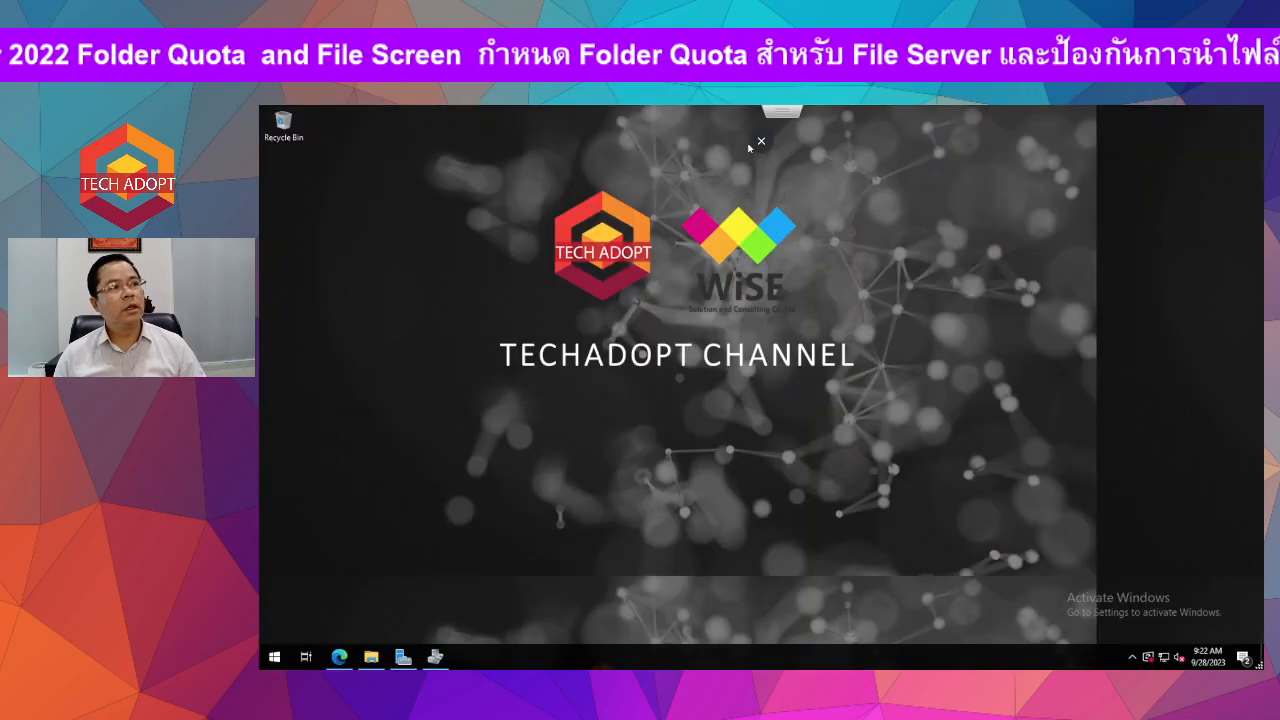
left_click(782, 111)
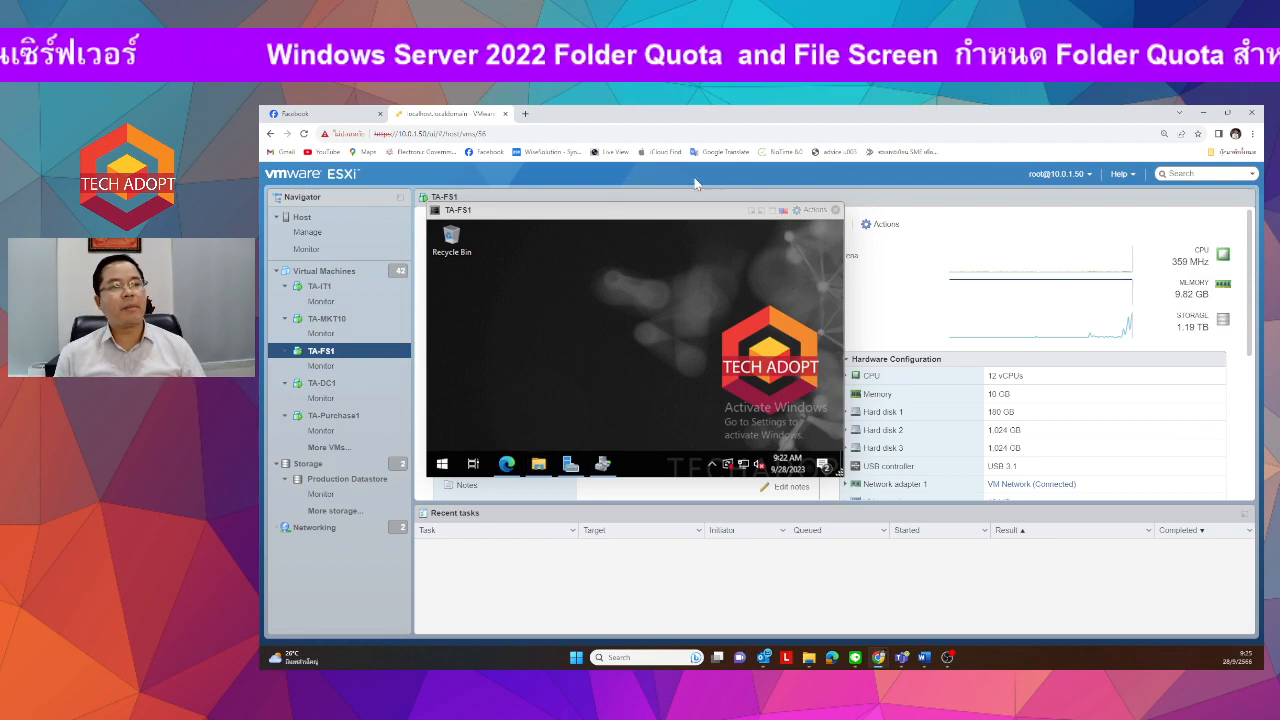
left_click(773, 211)
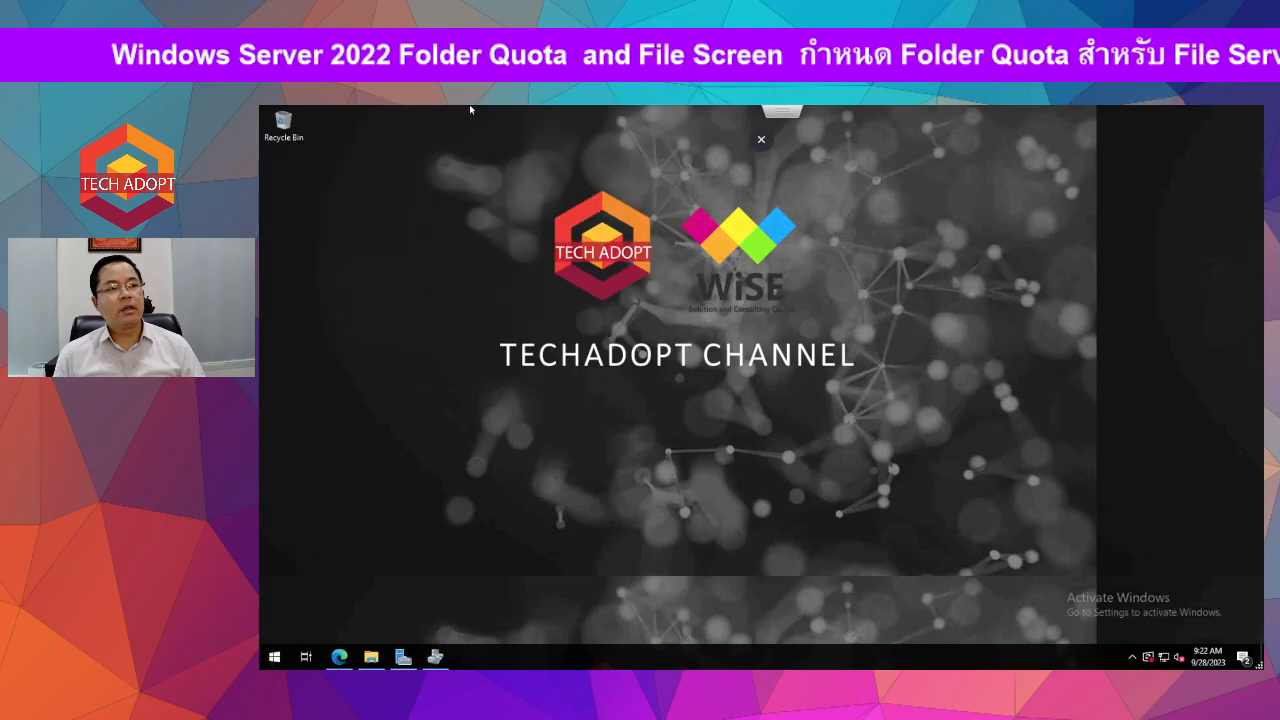
Browse the department folders stored on the server's data drives DataFile1 (D:) and Datafile2 (E:)
left_click(378, 661)
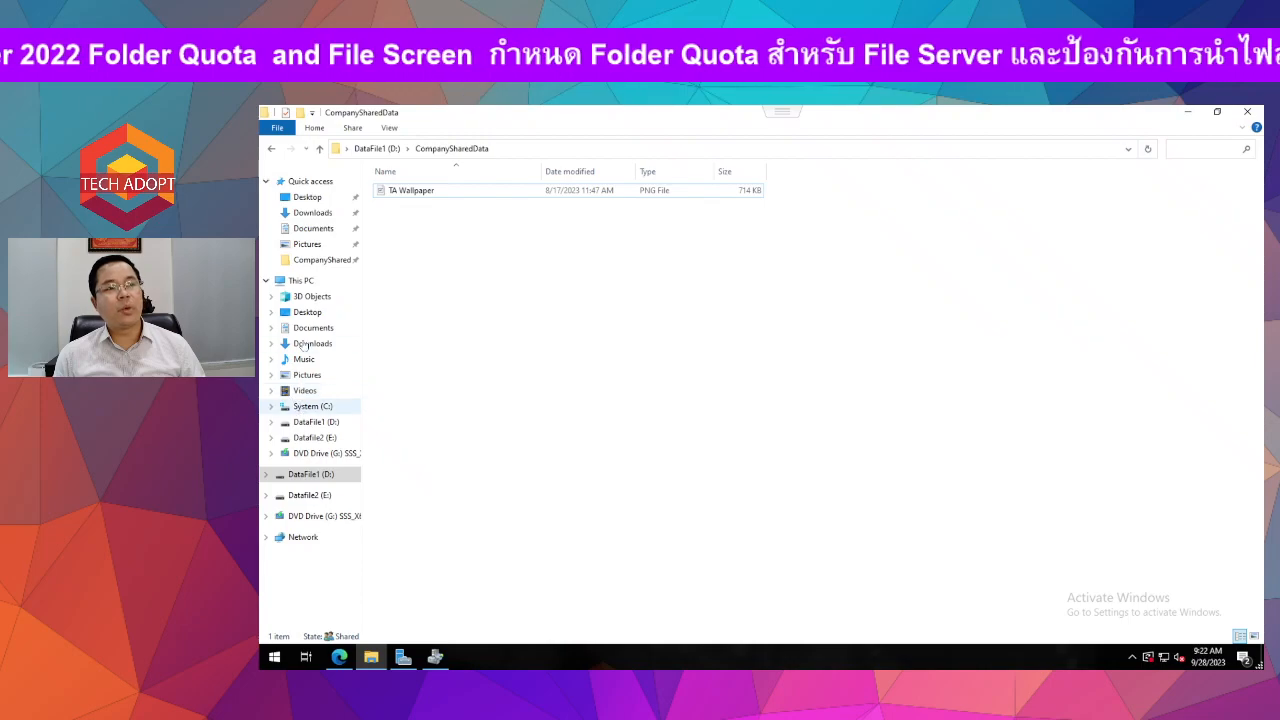
left_click(300, 281)
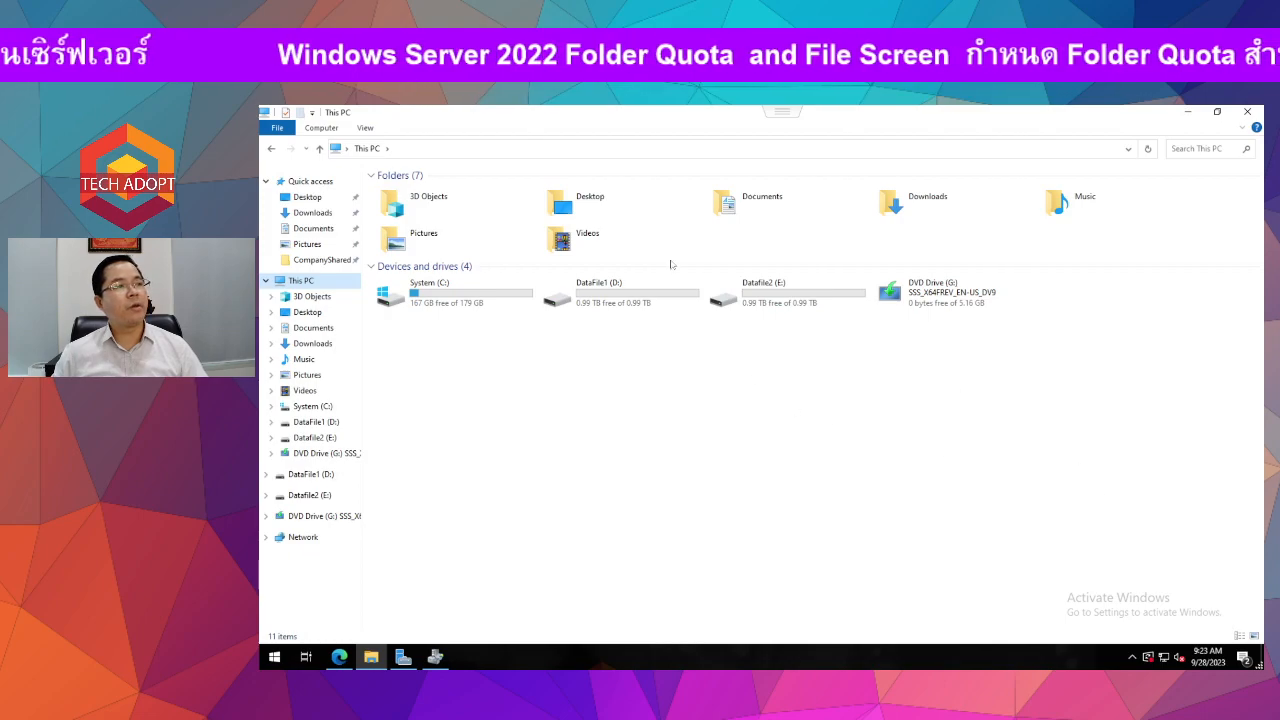
double_click(592, 294)
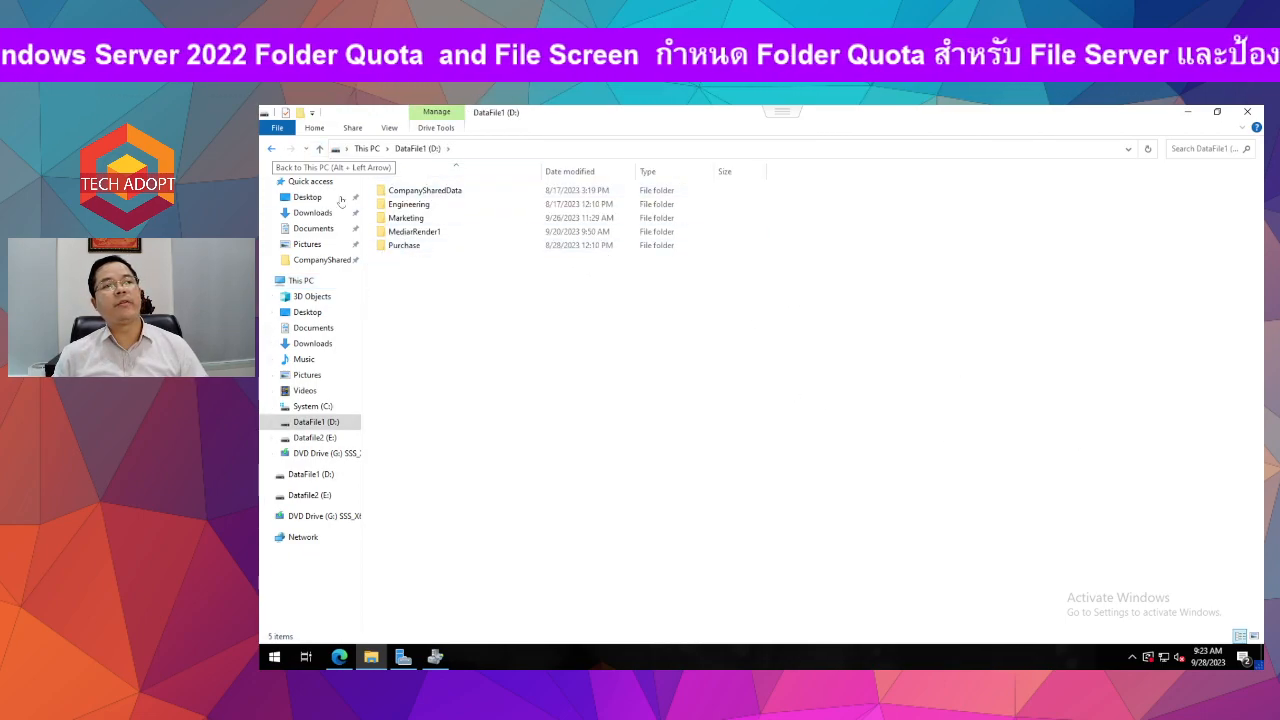
left_click(271, 148)
left_click(757, 287)
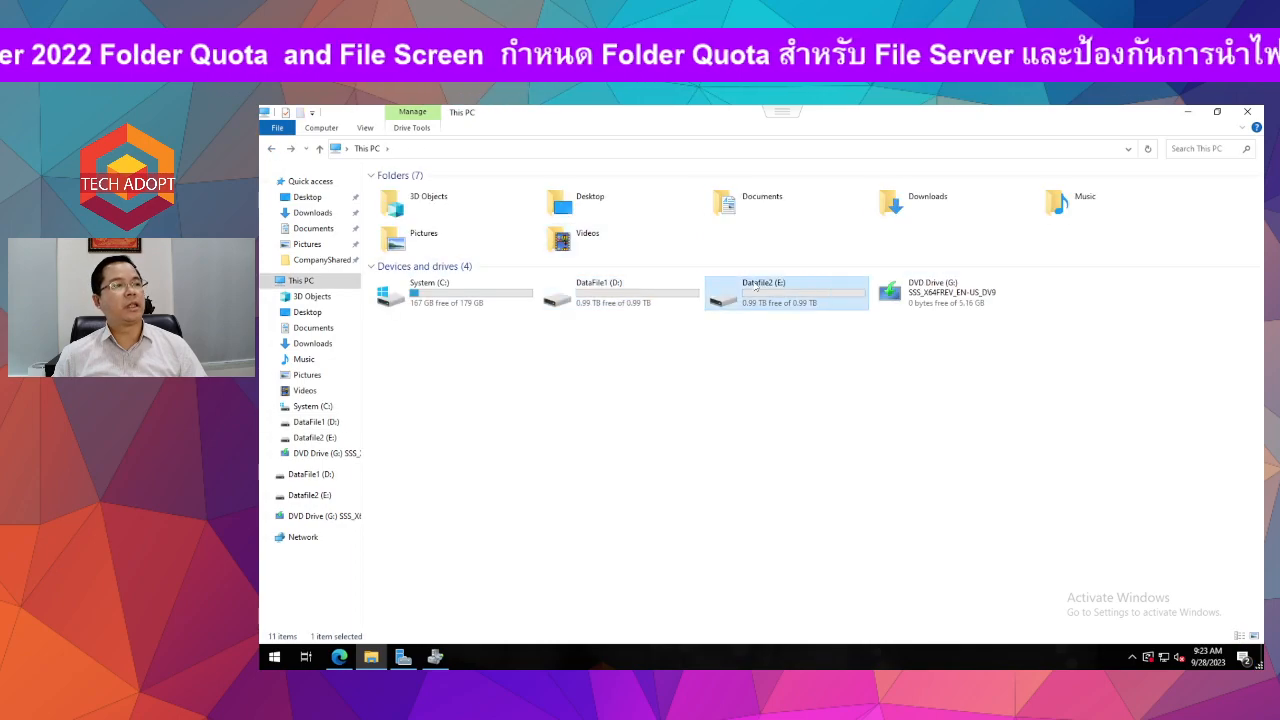
double_click(757, 287)
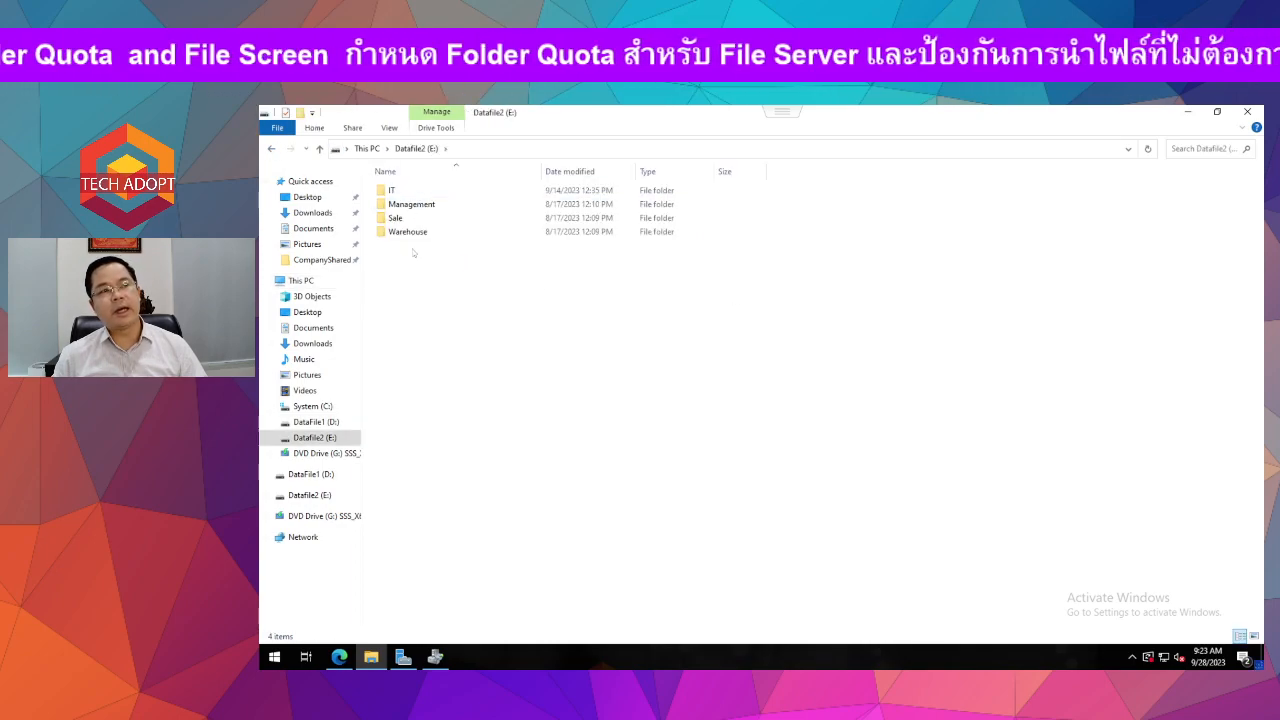
left_click(378, 148)
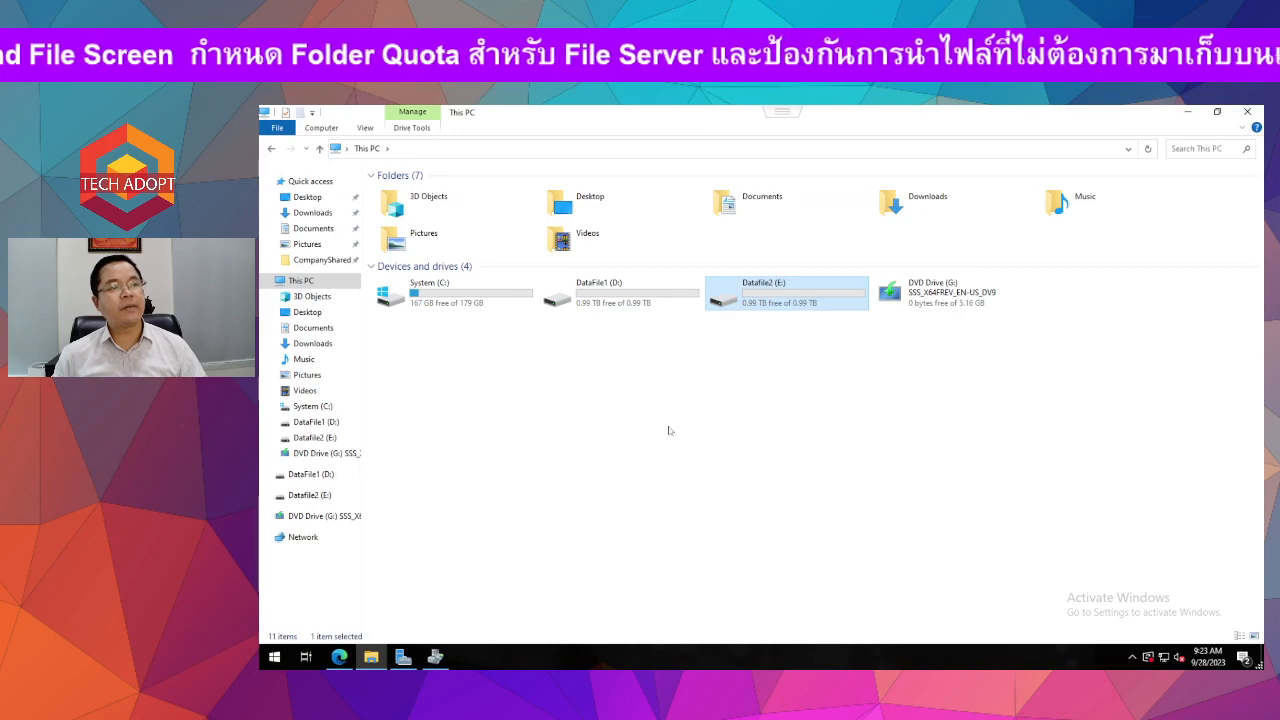
left_click(630, 310)
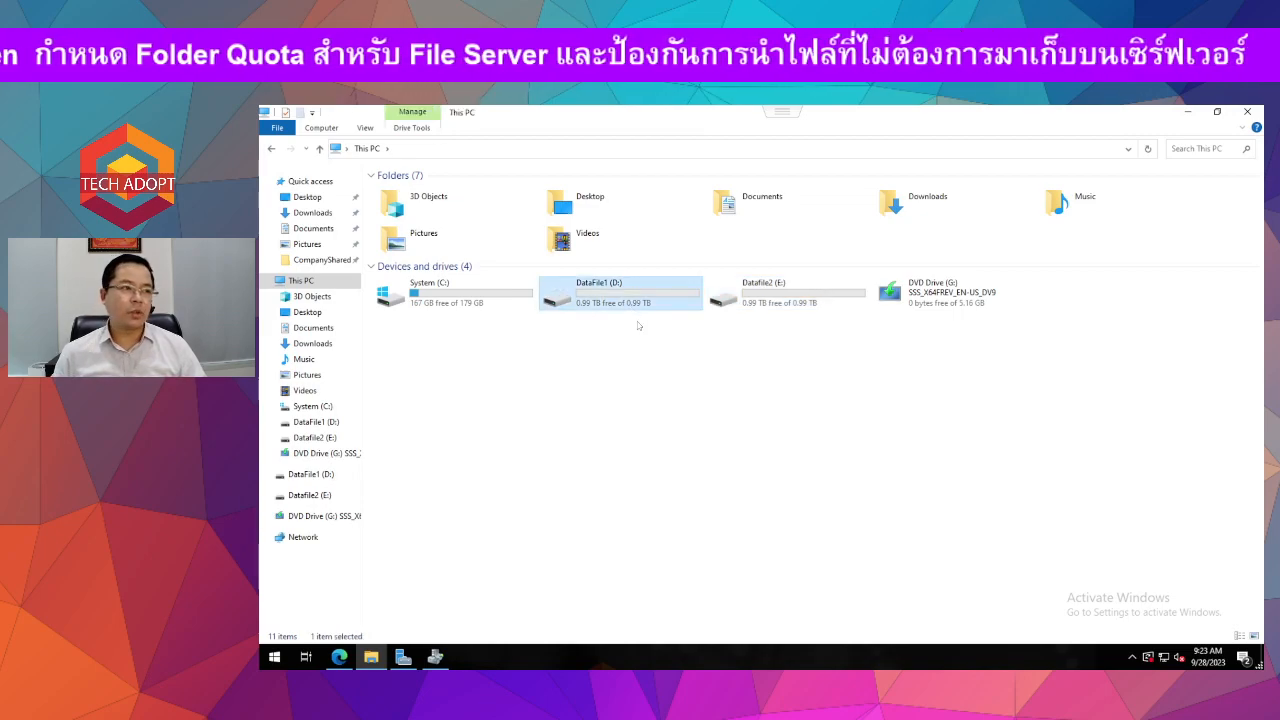
left_click(785, 305)
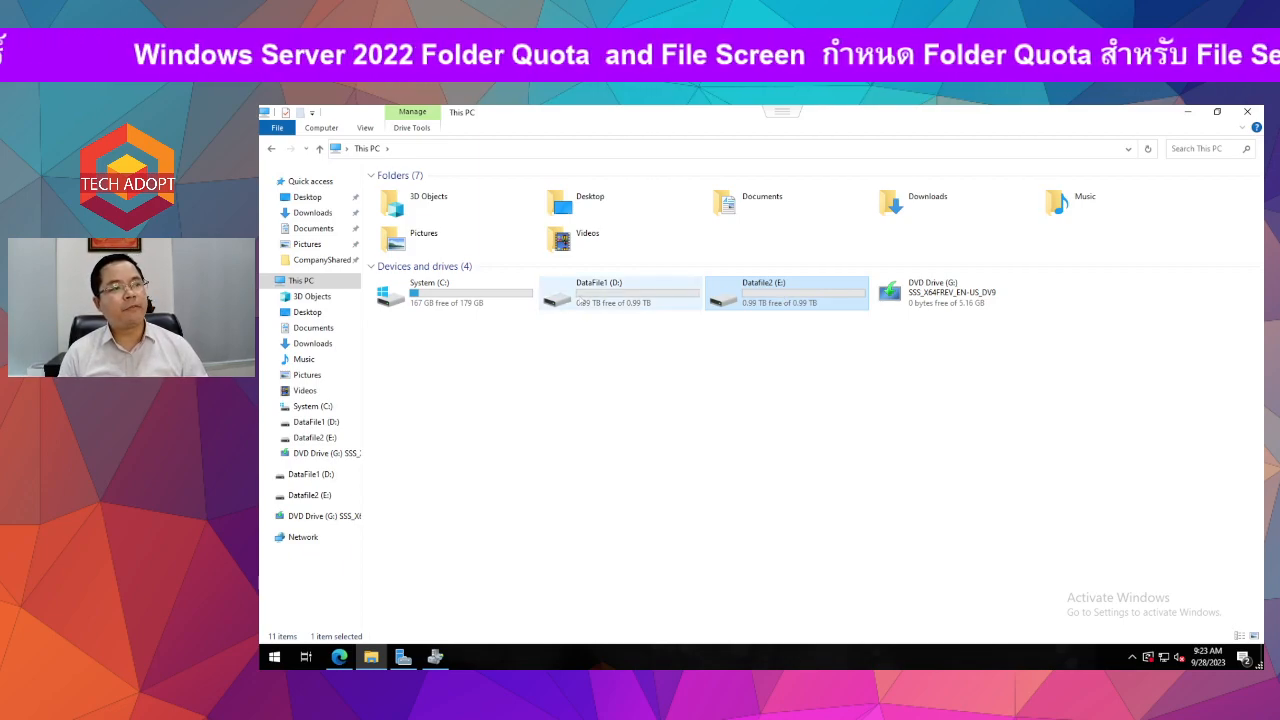
double_click(598, 292)
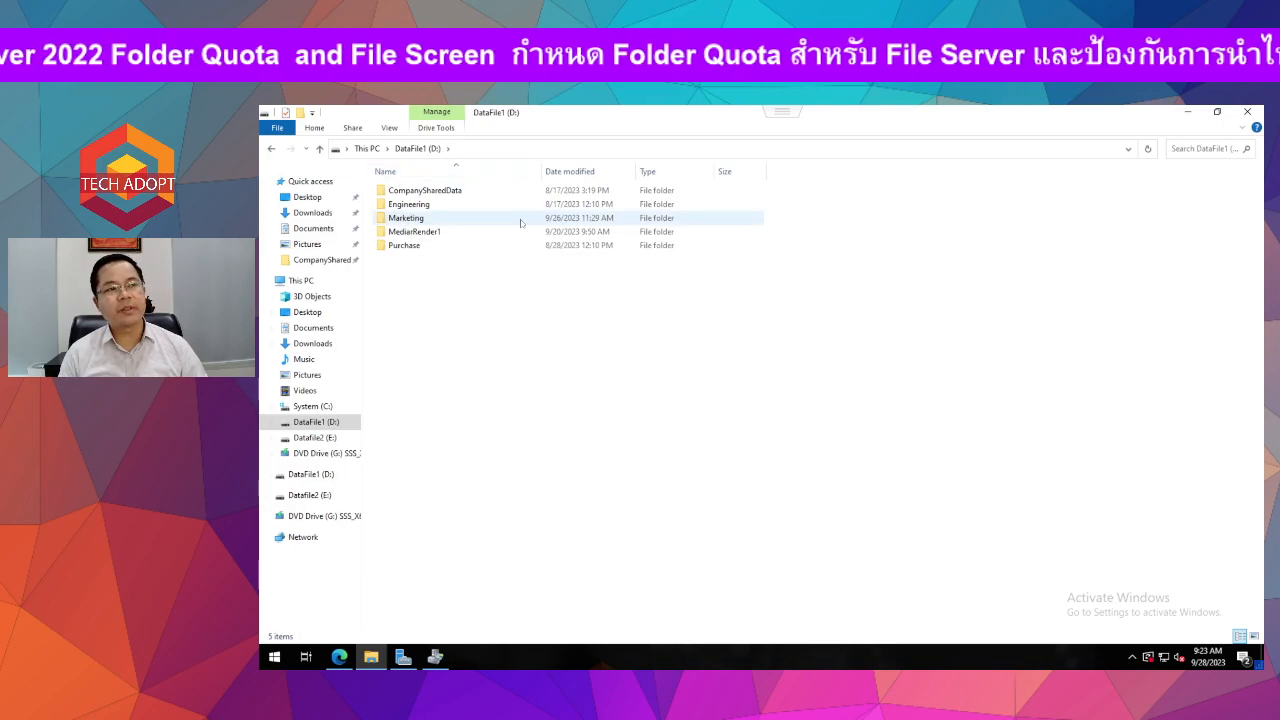
Open Computer Management from Server Manager on the file server
left_click(274, 656)
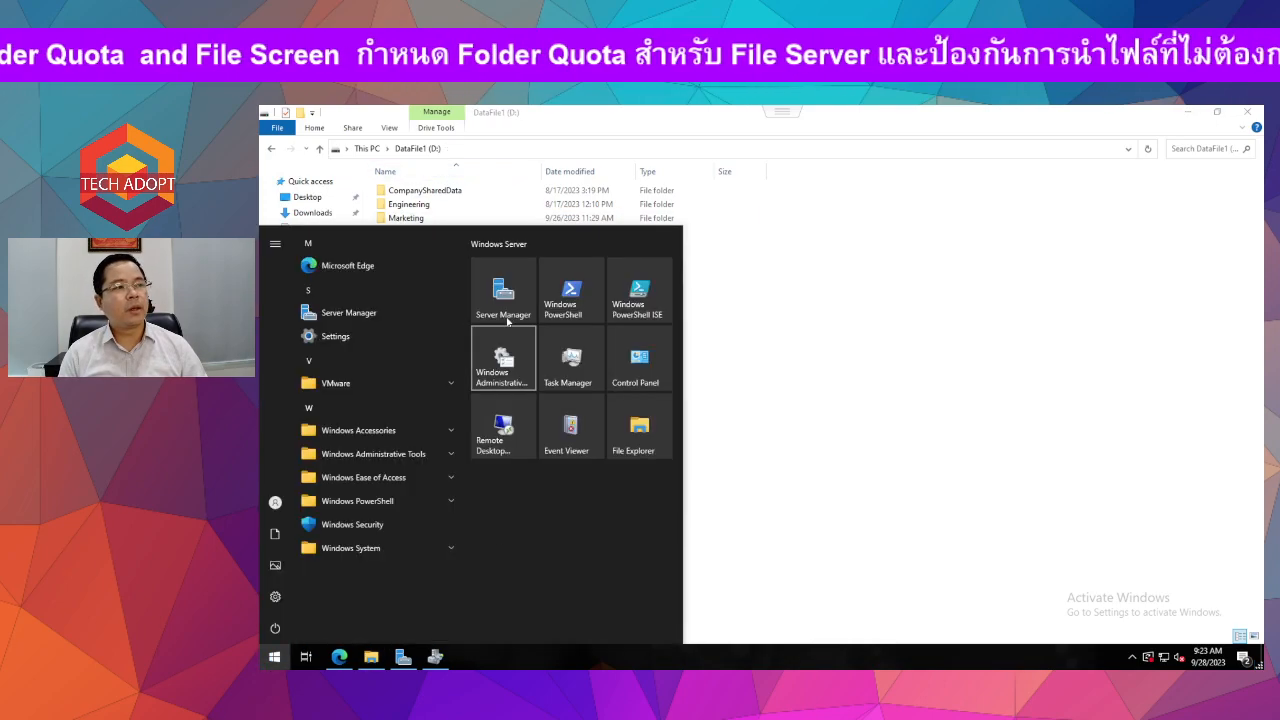
left_click(506, 312)
left_click(1167, 141)
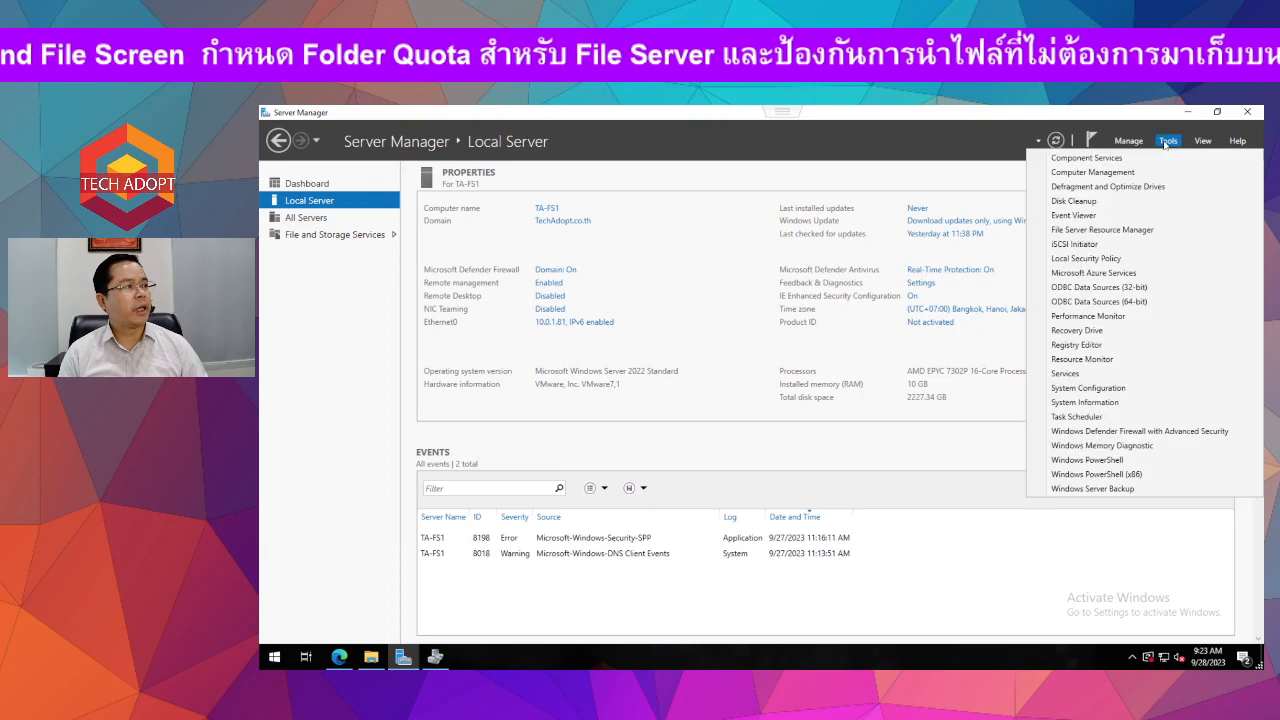
left_click(1055, 174)
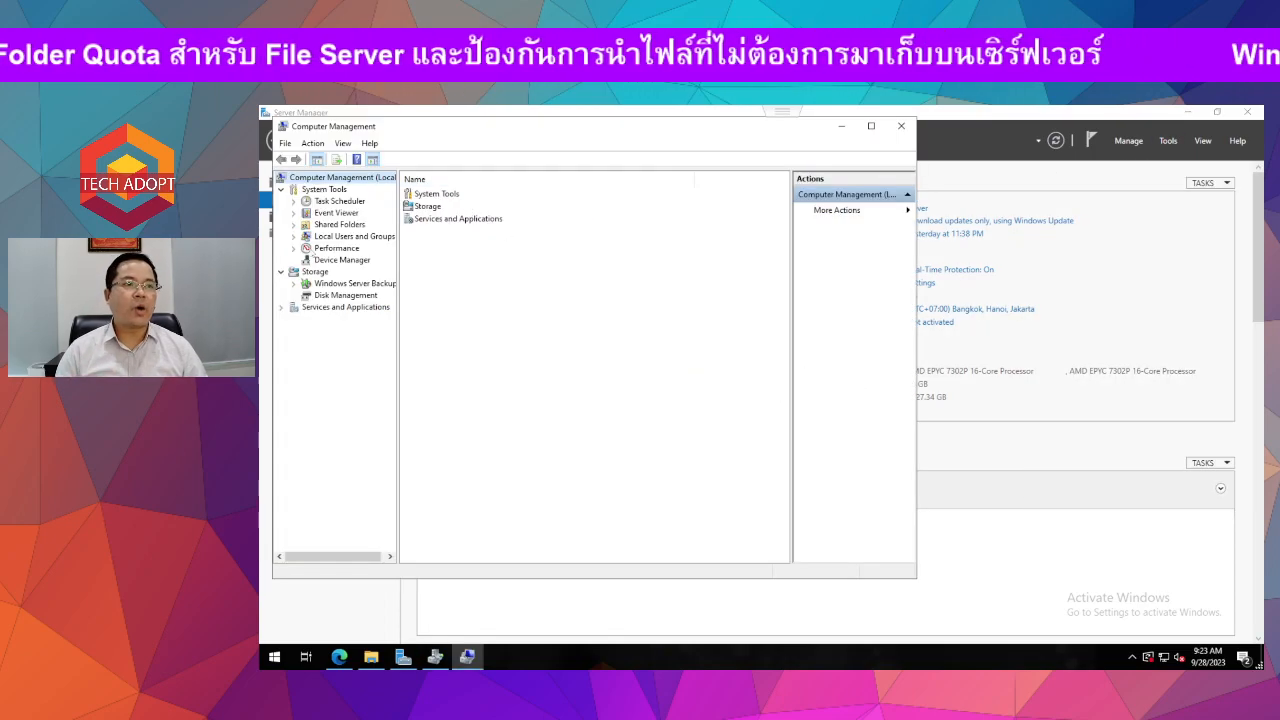
Examine the server's list of shares under Shared Folders in Computer Management, moving the window toward the middle of the desktop
left_click(330, 225)
left_click(418, 207)
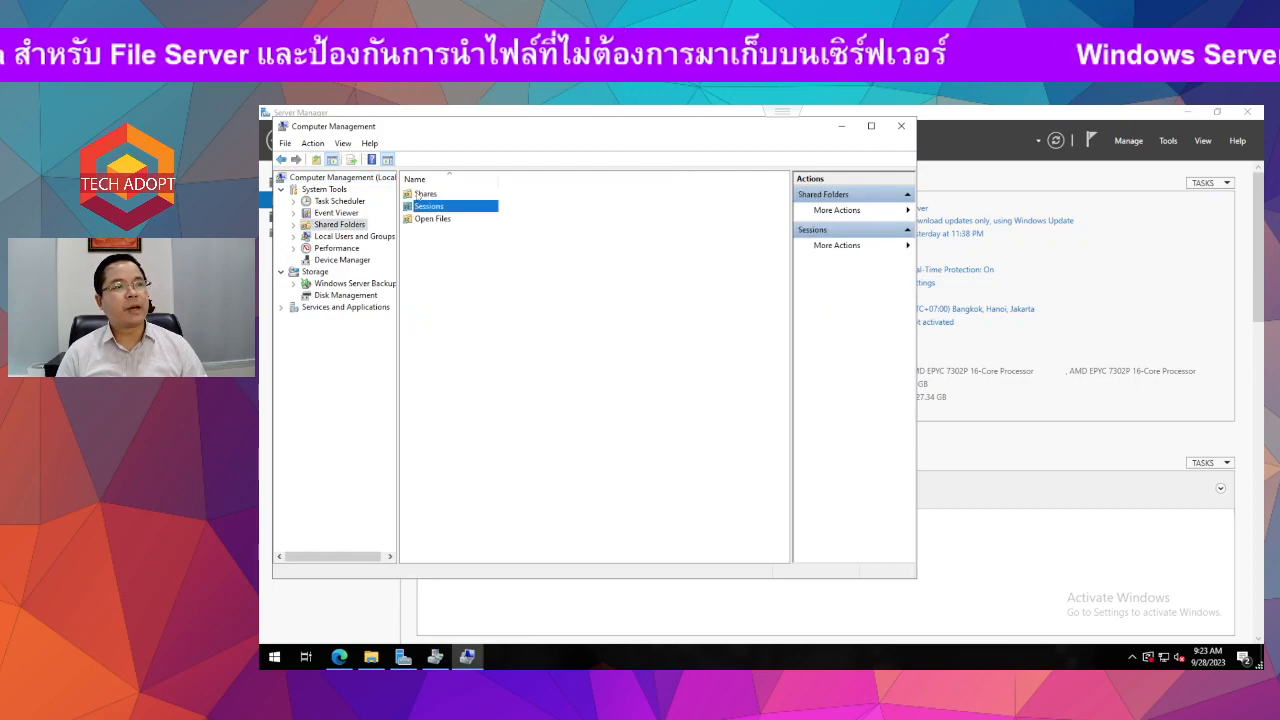
double_click(340, 225)
left_click(338, 236)
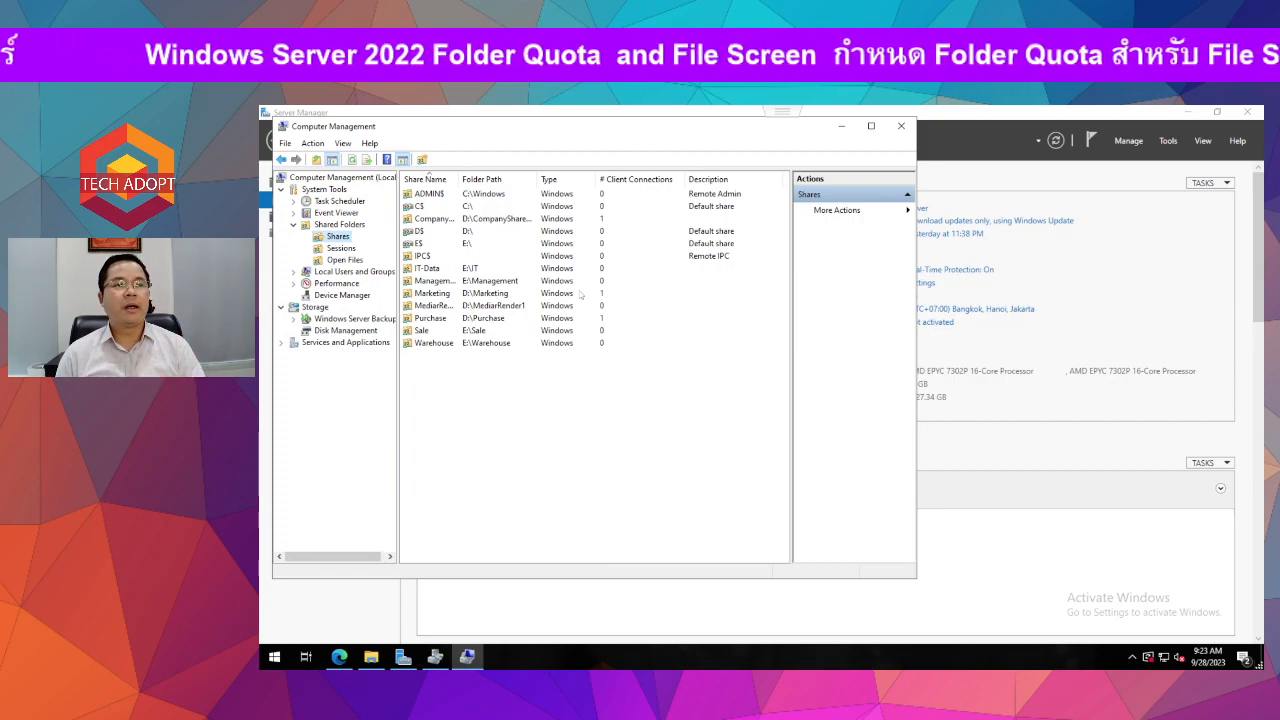
left_click_drag(551, 134, 665, 174)
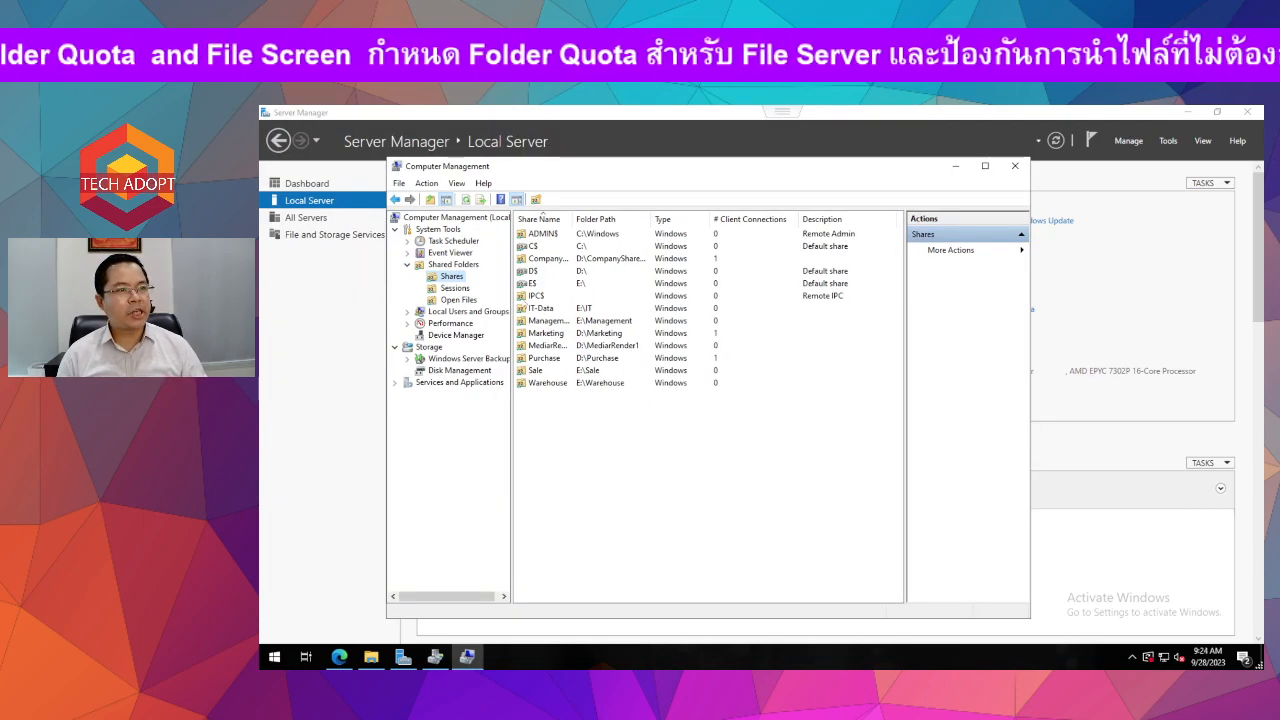
Open the network path \\ta-fs1 in File Explorer to view the server's shared folders
left_click(371, 657)
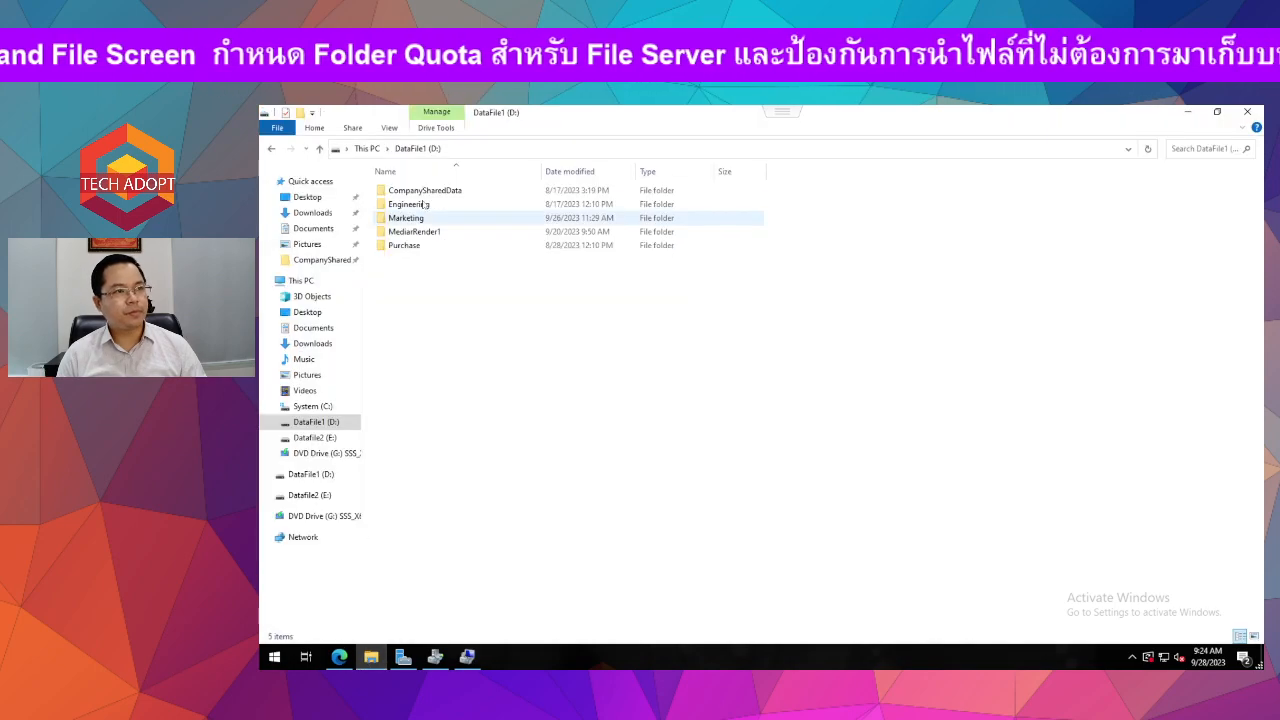
left_click(491, 147)
type("\\\\")
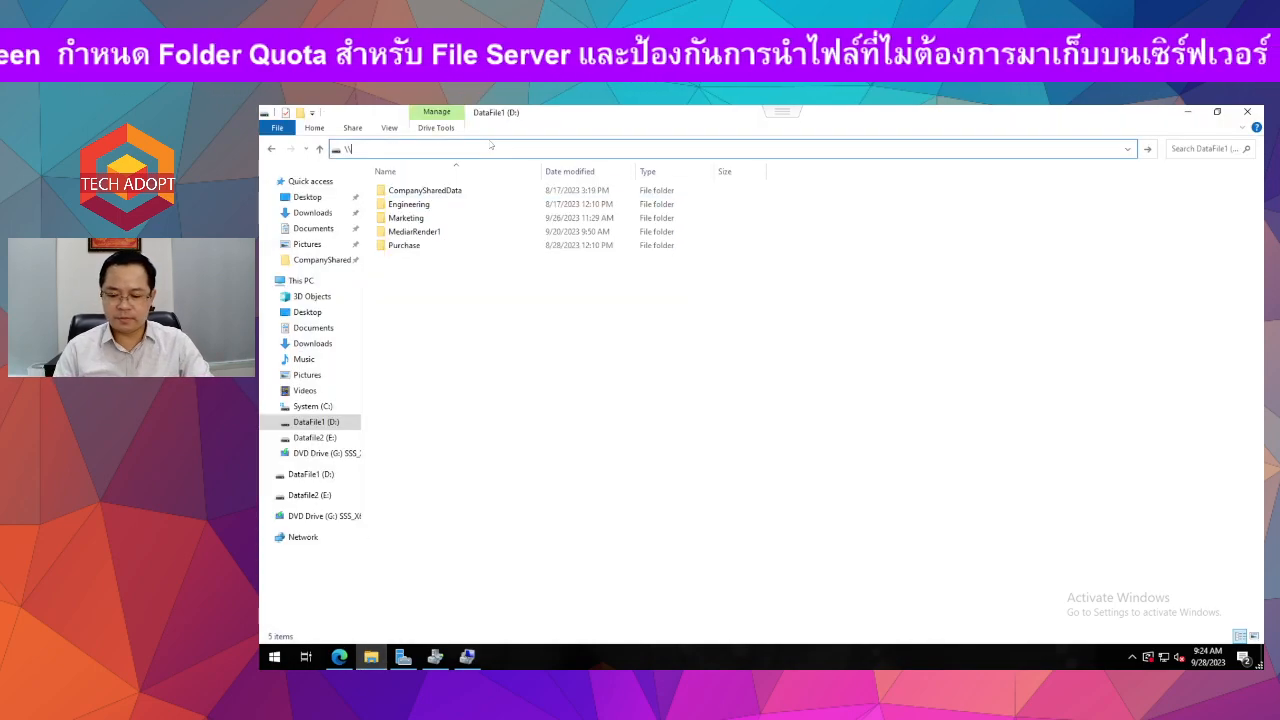
type("ta-fs1")
key("Return")
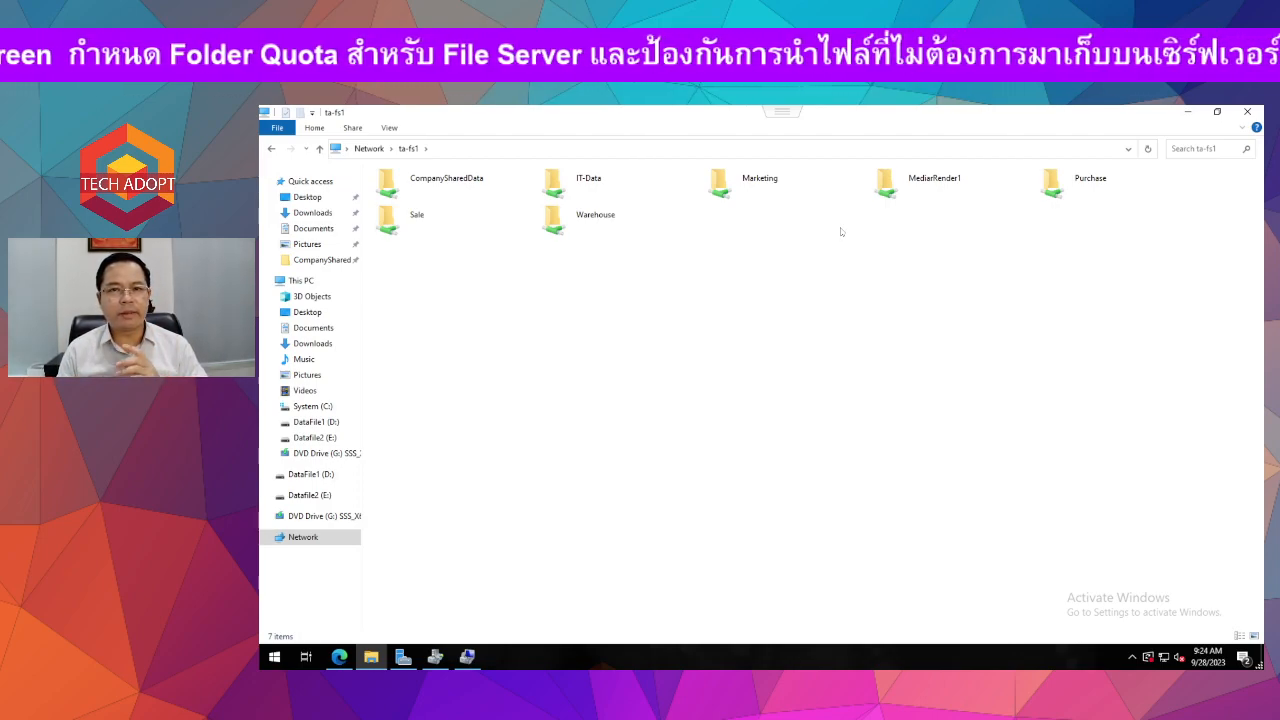
Return to This PC, check the two data drives, and display the contents in the Details layout
left_click(301, 280)
left_click(610, 298)
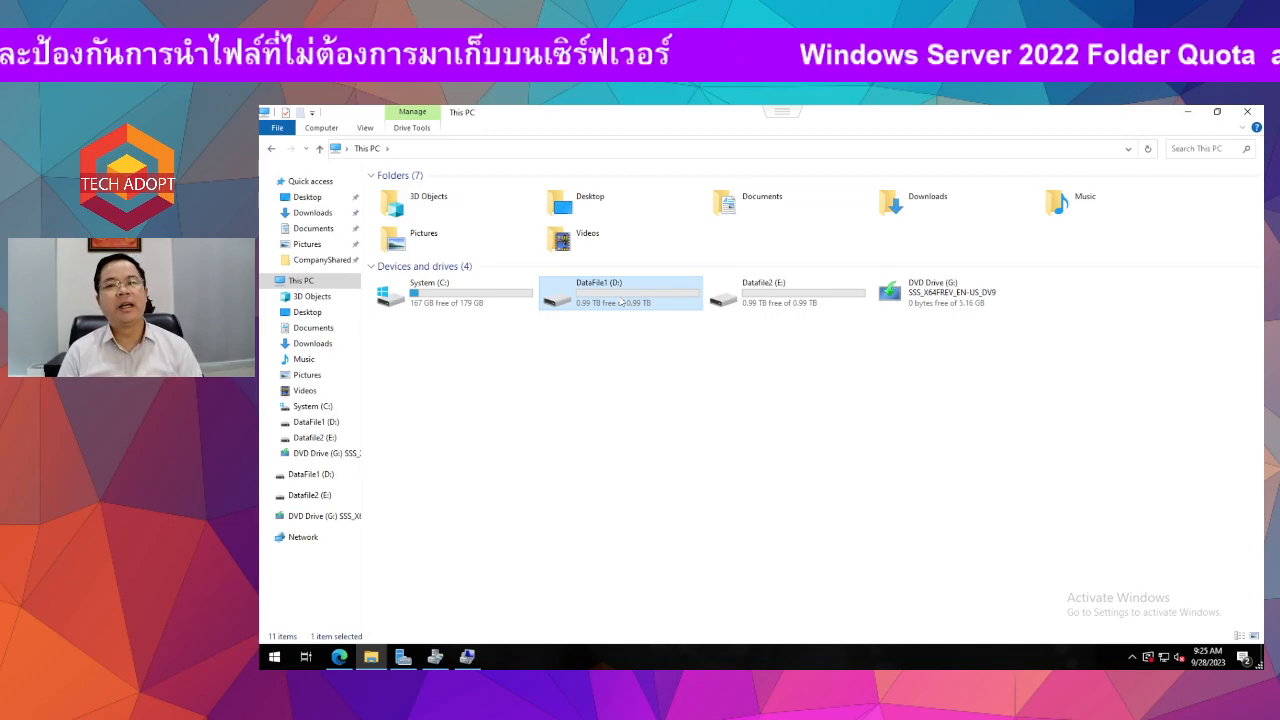
left_click(766, 298)
left_click(366, 128)
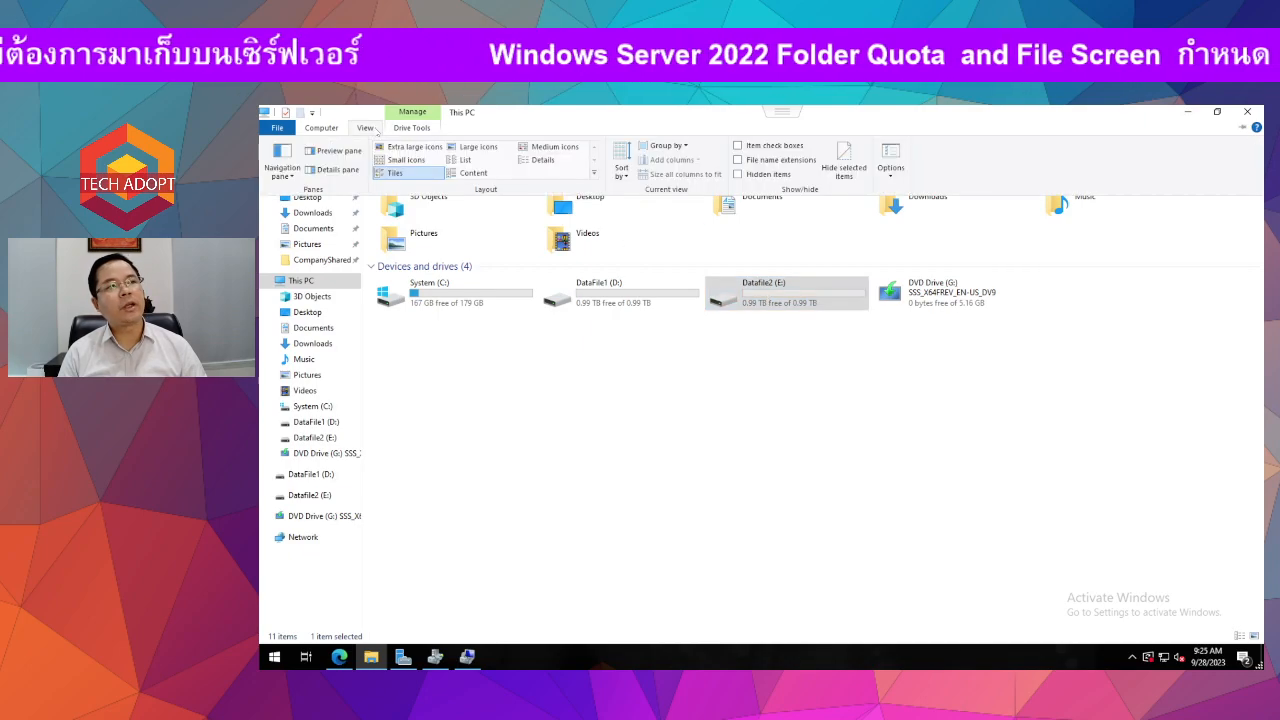
left_click(541, 160)
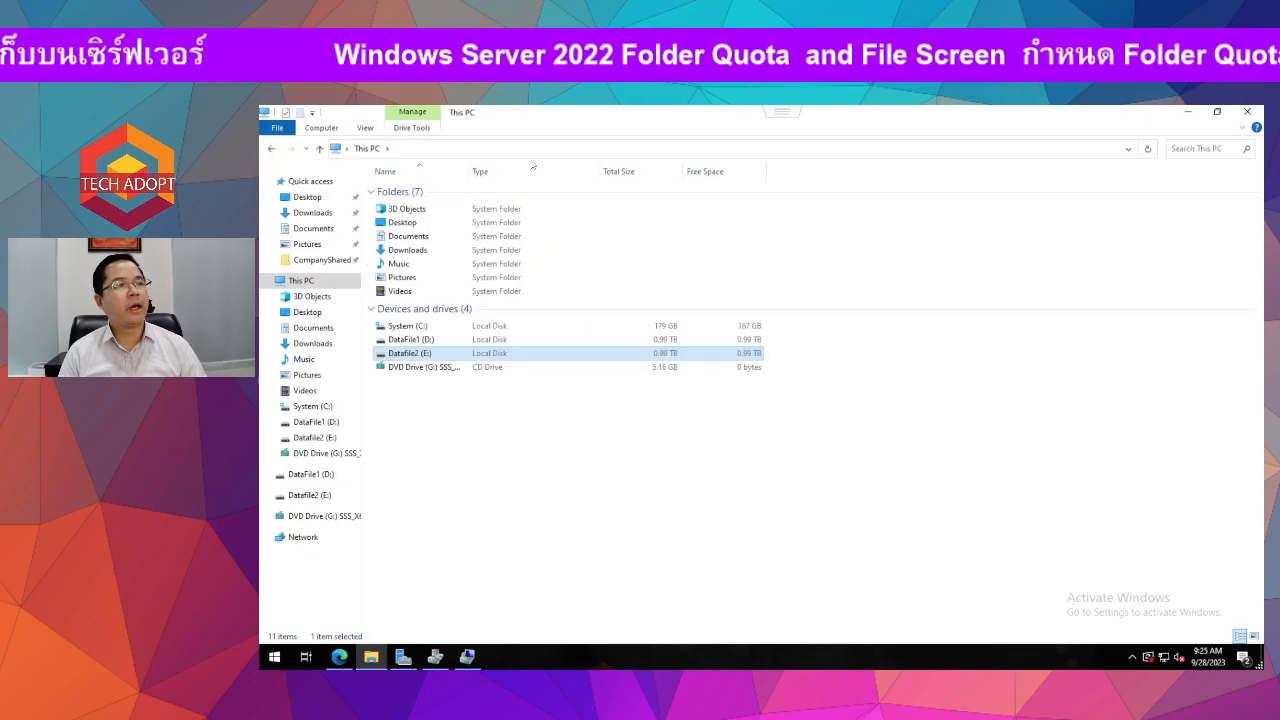
left_click(368, 129)
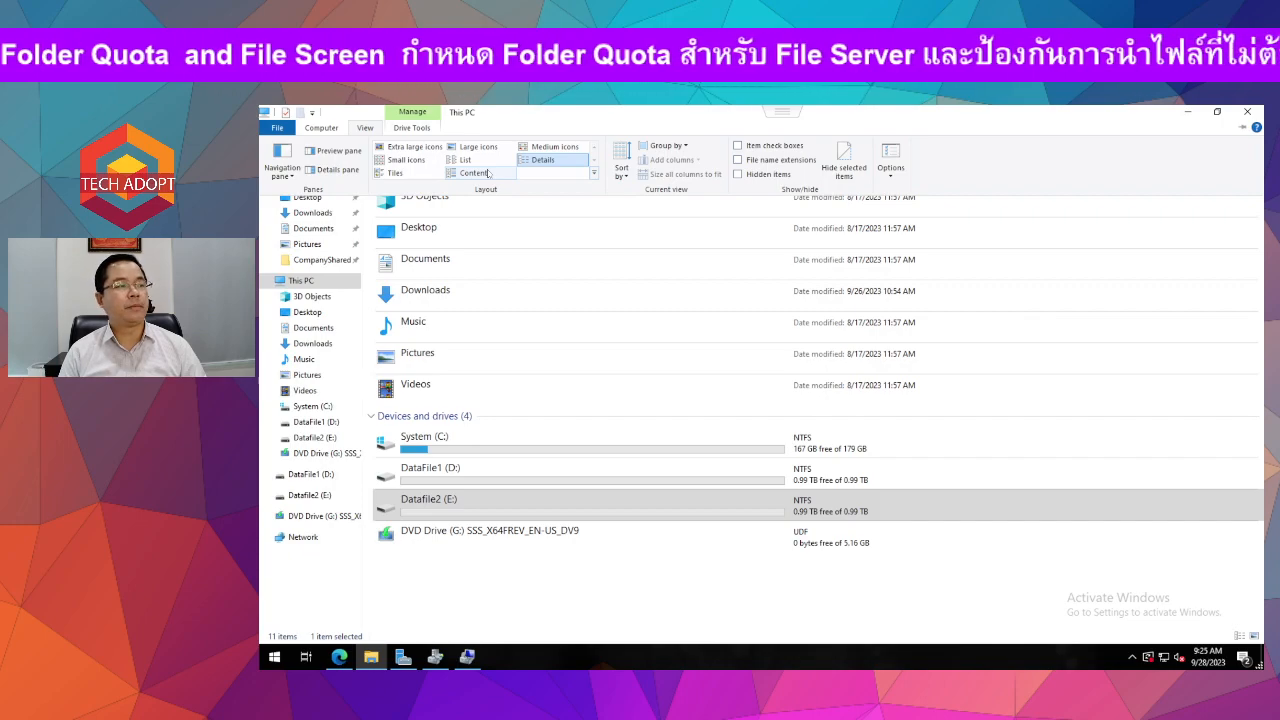
left_click(548, 160)
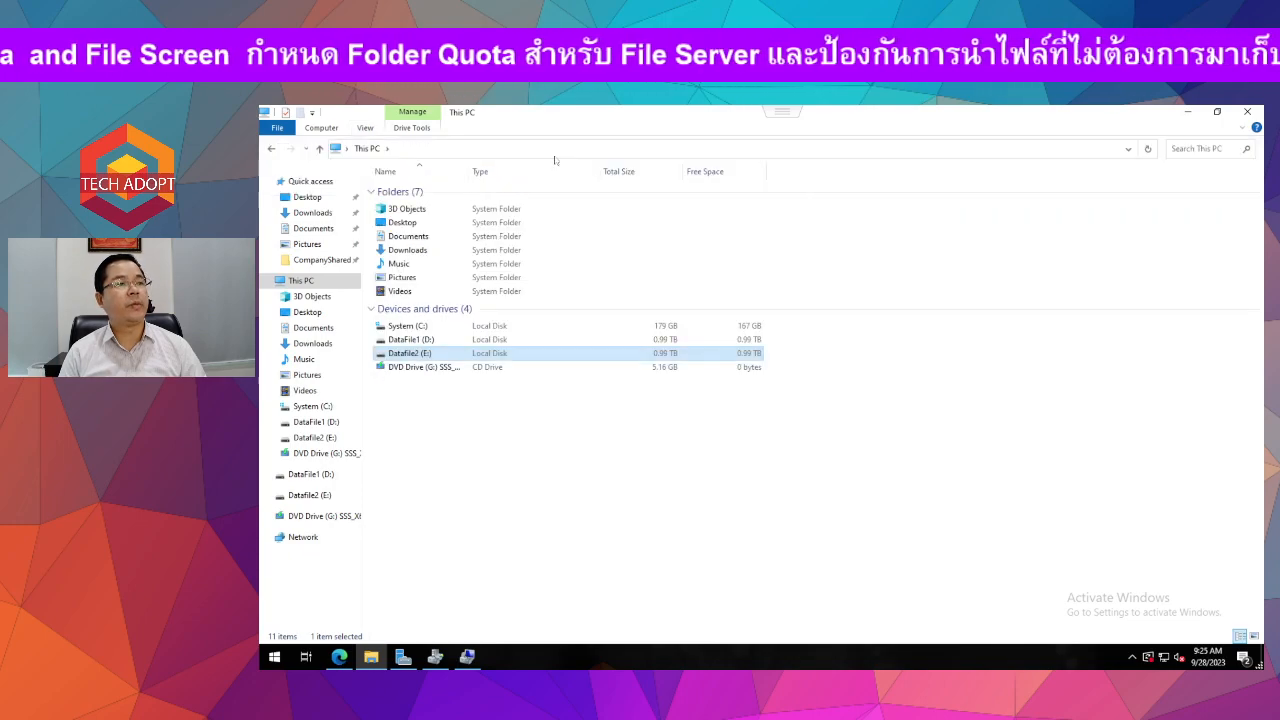
Check the View settings in the Folder Options of File Explorer
left_click(365, 129)
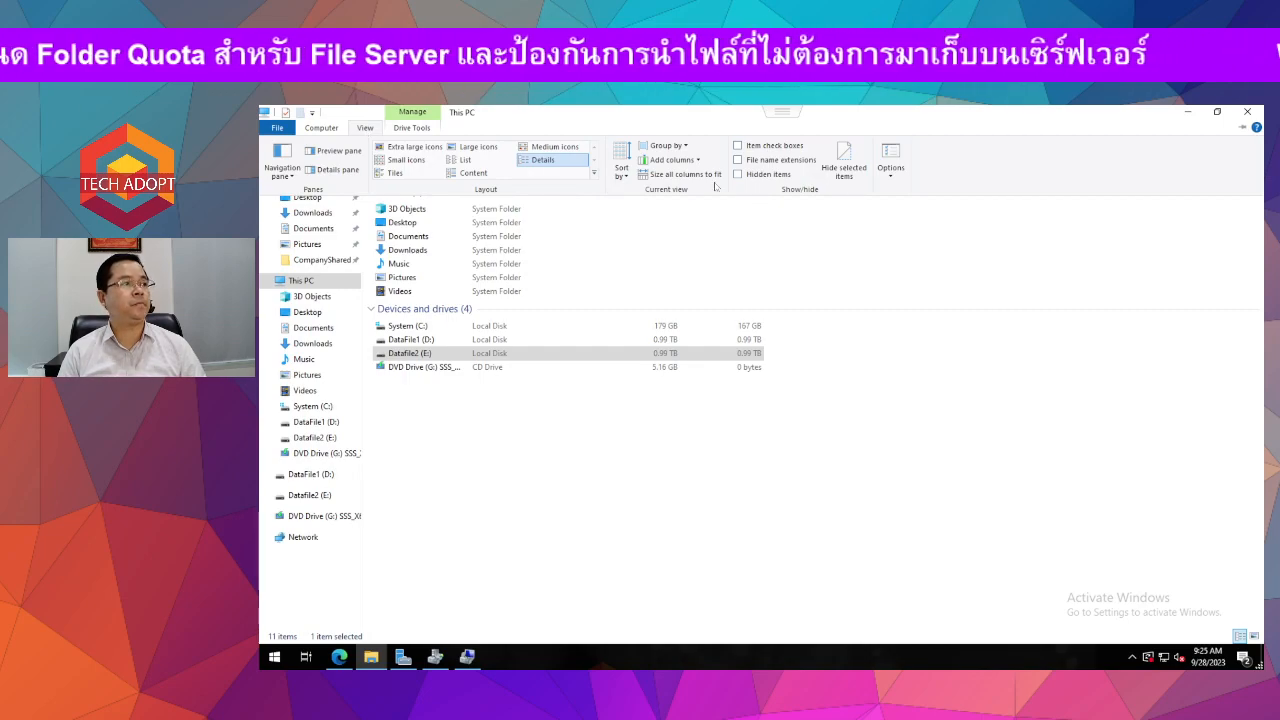
left_click(896, 176)
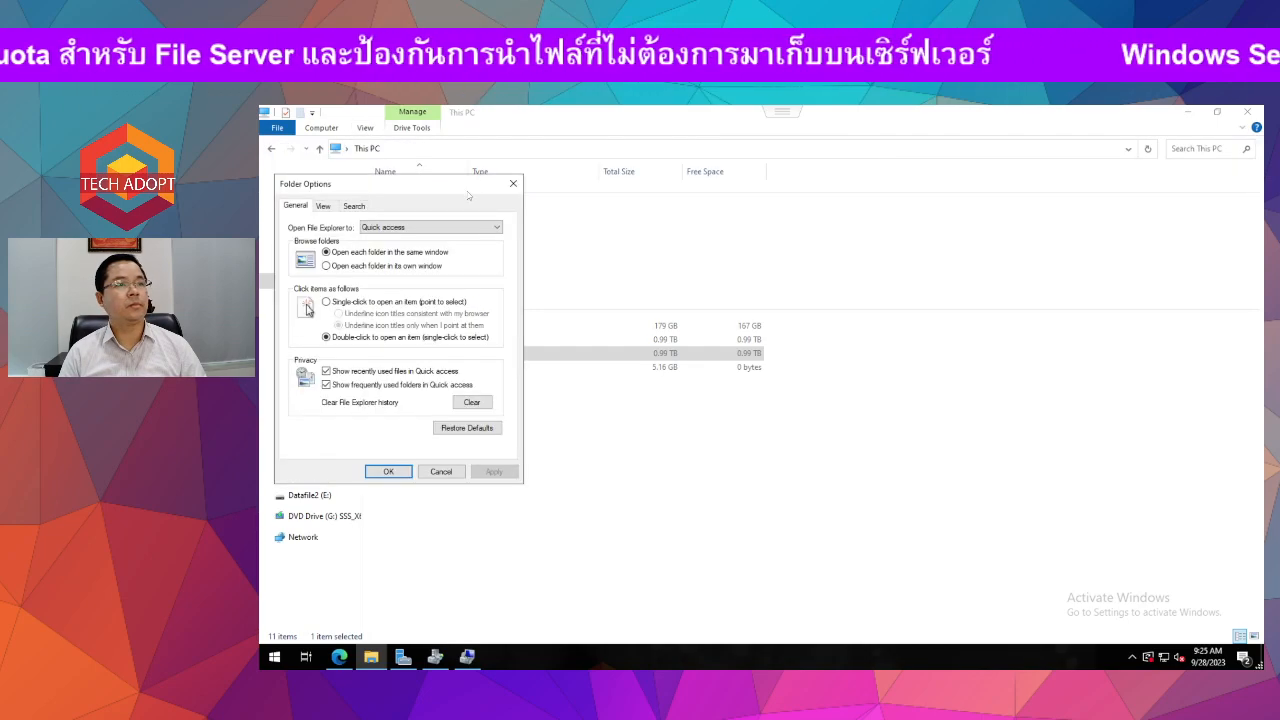
left_click(323, 206)
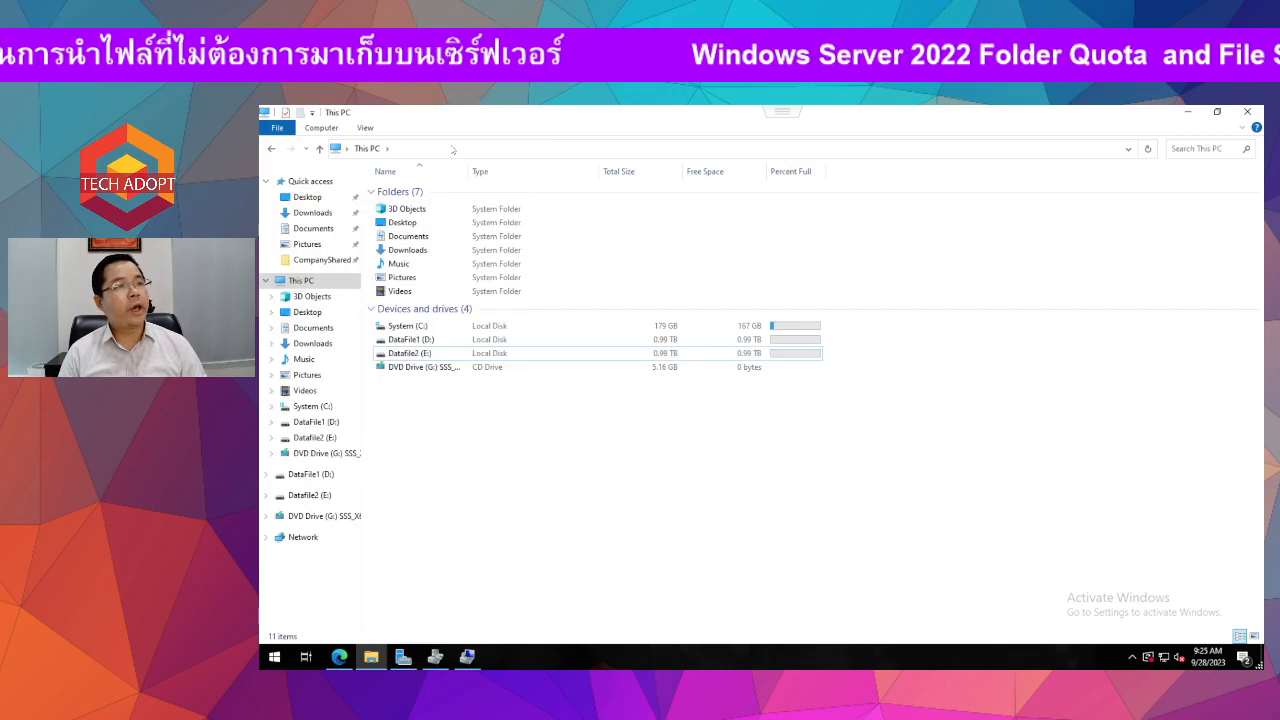
Check which detail columns are displayed in This PC, including Percent Full, and inspect the System (C:) drive's entry
left_click(365, 131)
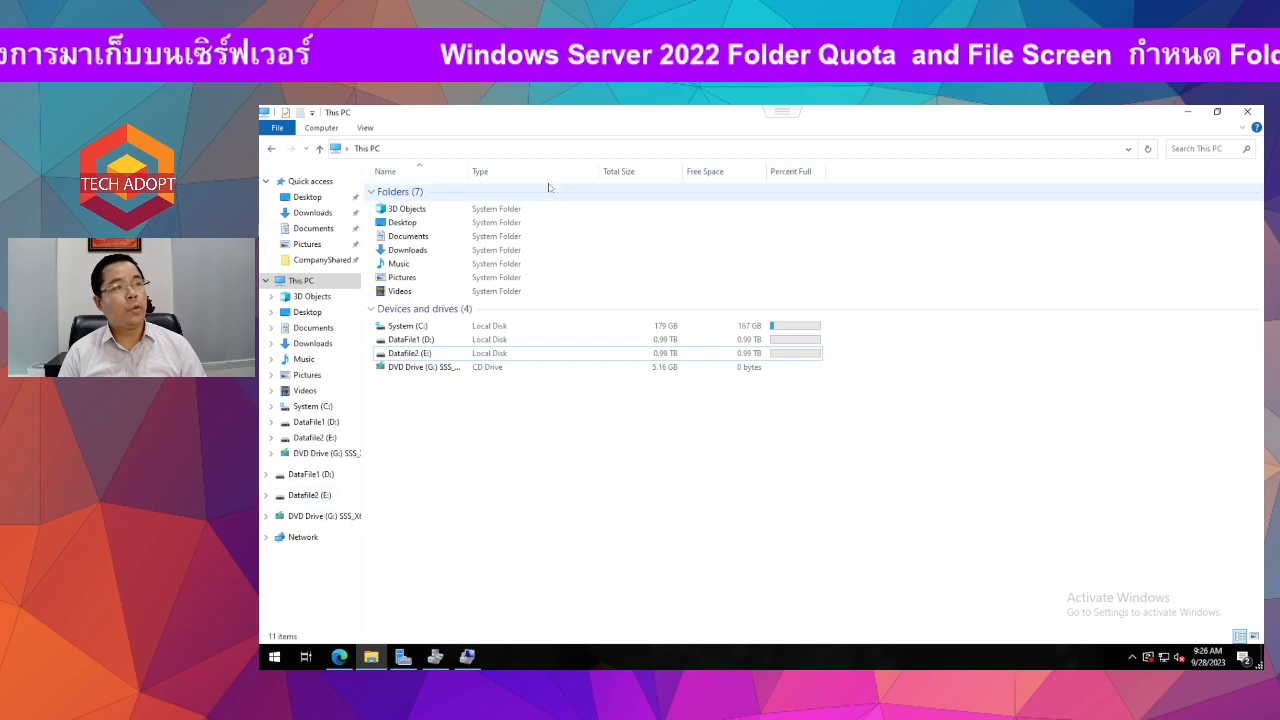
left_click(366, 133)
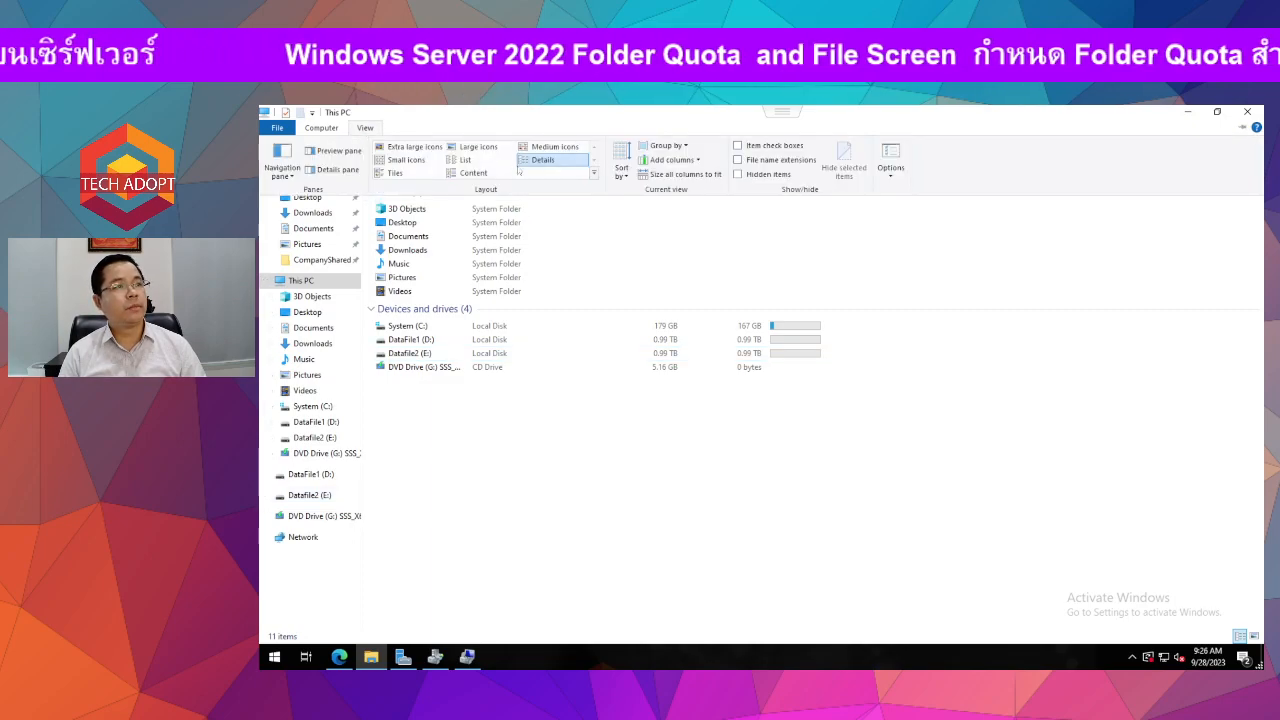
left_click(672, 146)
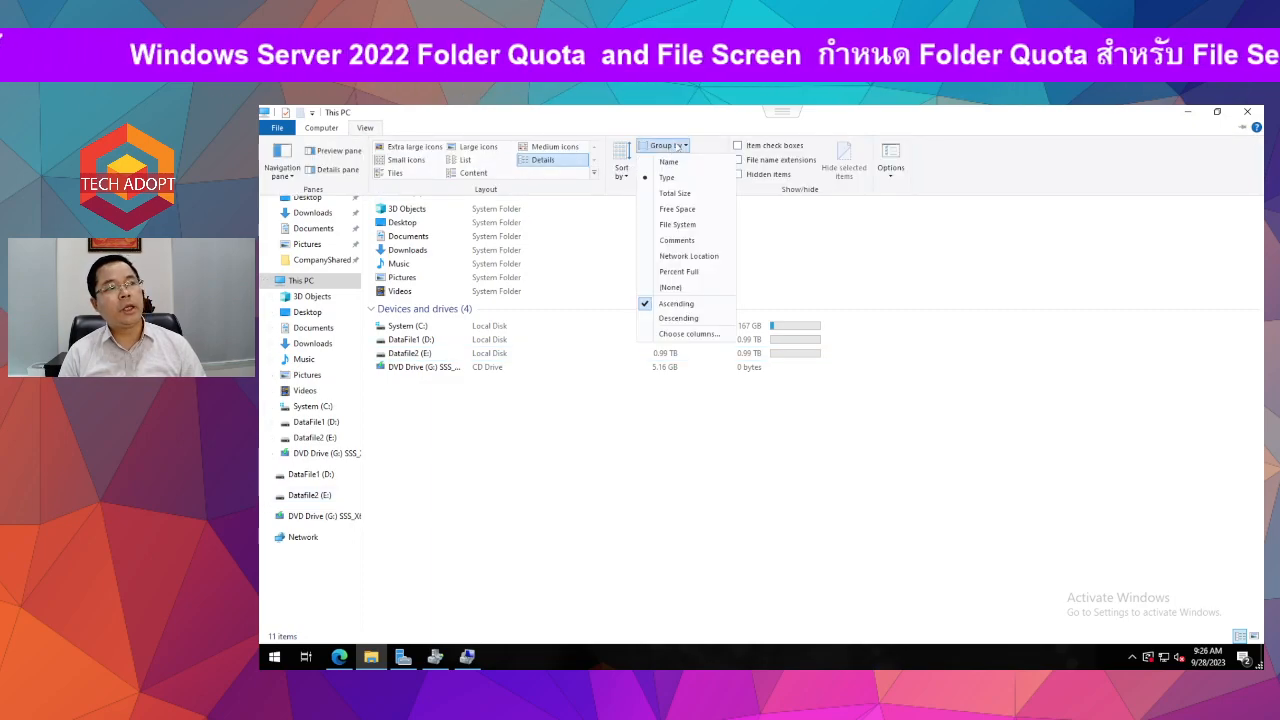
left_click(700, 334)
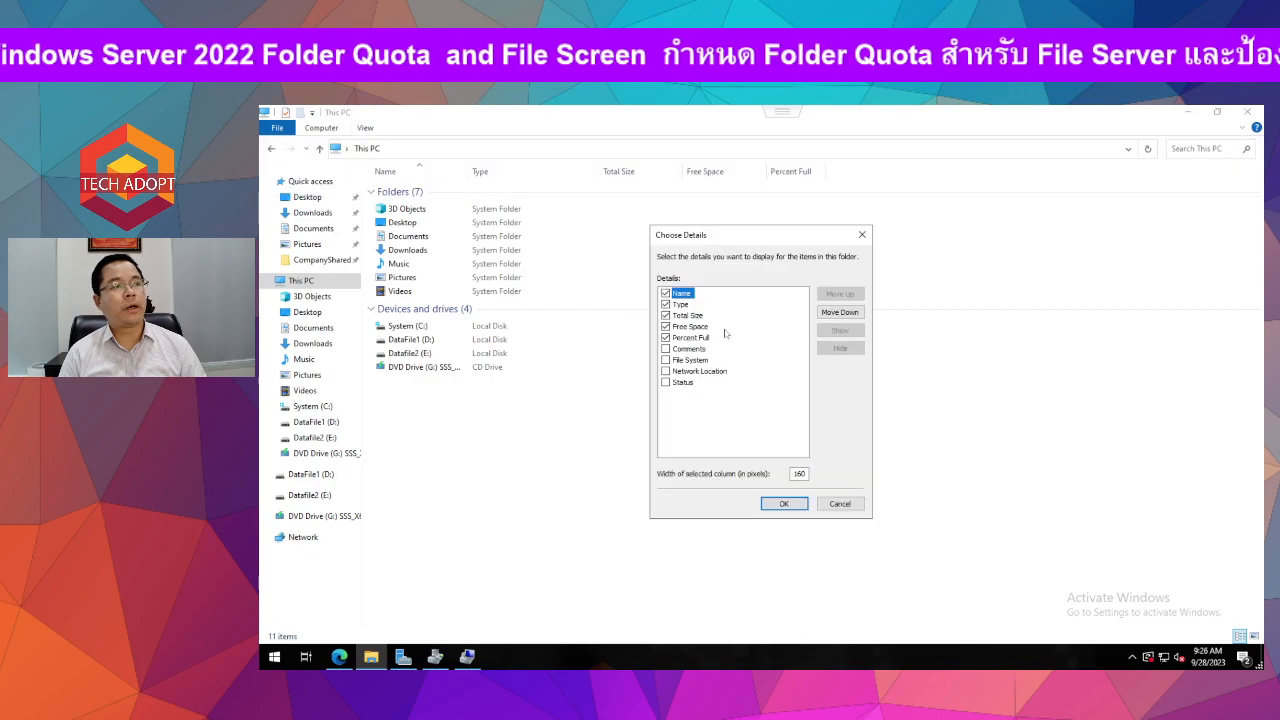
left_click(692, 338)
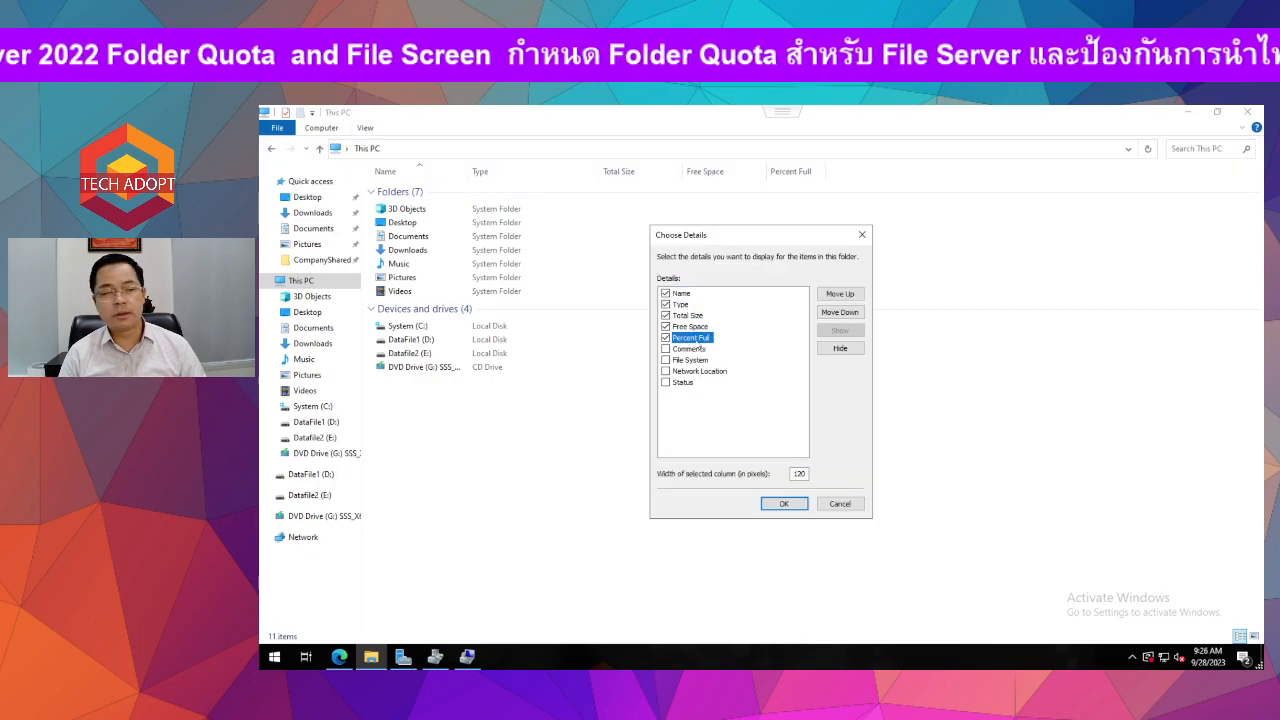
left_click(783, 504)
left_click(788, 328)
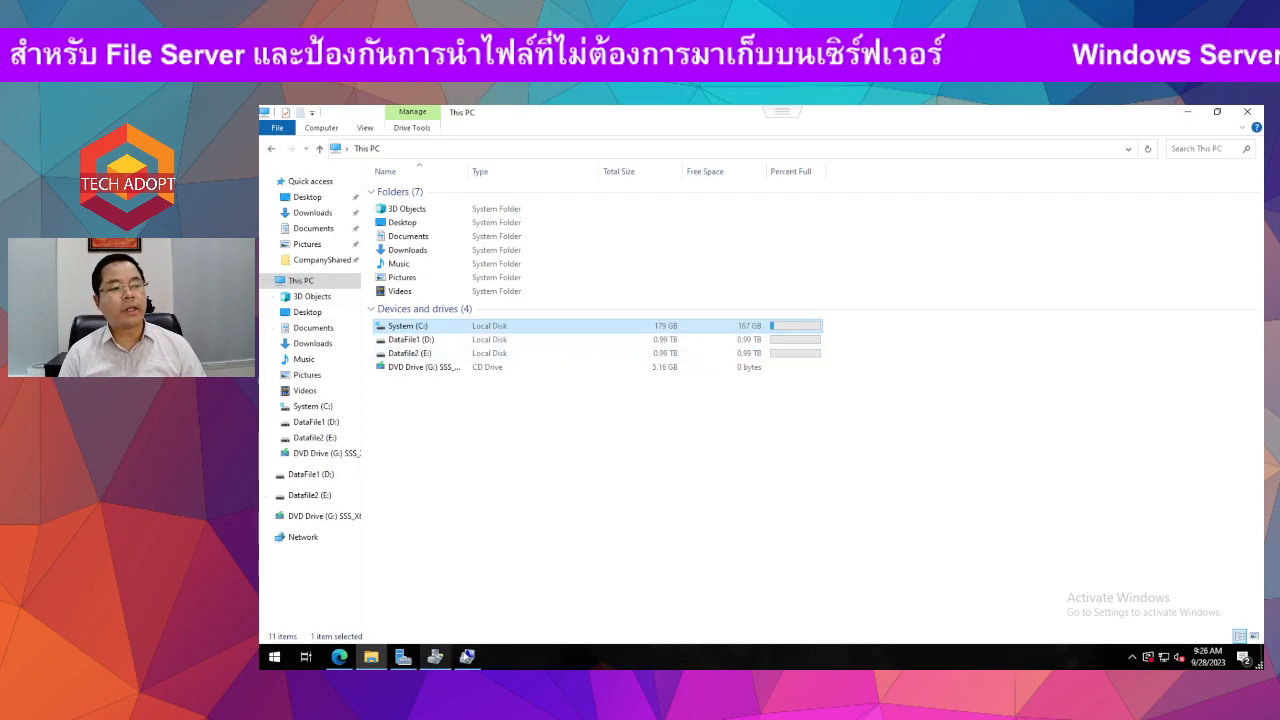
Examine the capacity and free space of the server's volumes in Disk Management, widening the free-space column
left_click(467, 656)
left_click(440, 370)
left_click(985, 165)
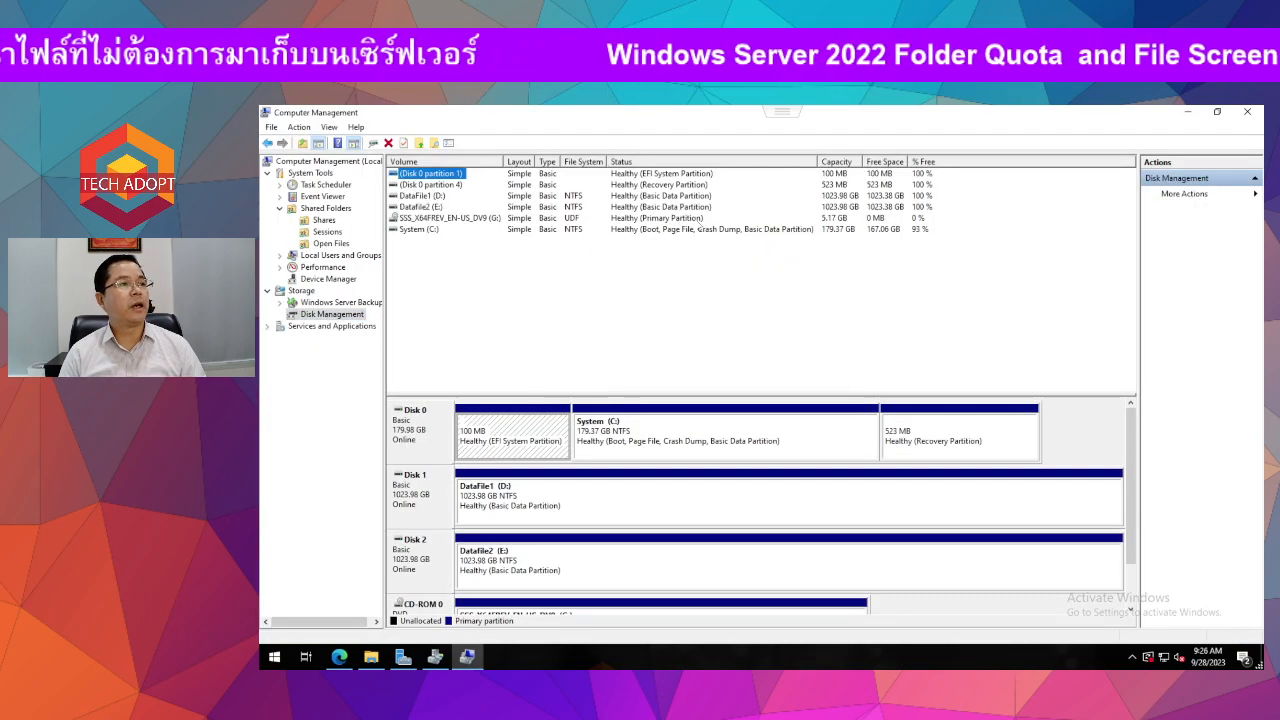
left_click_drag(909, 162, 931, 163)
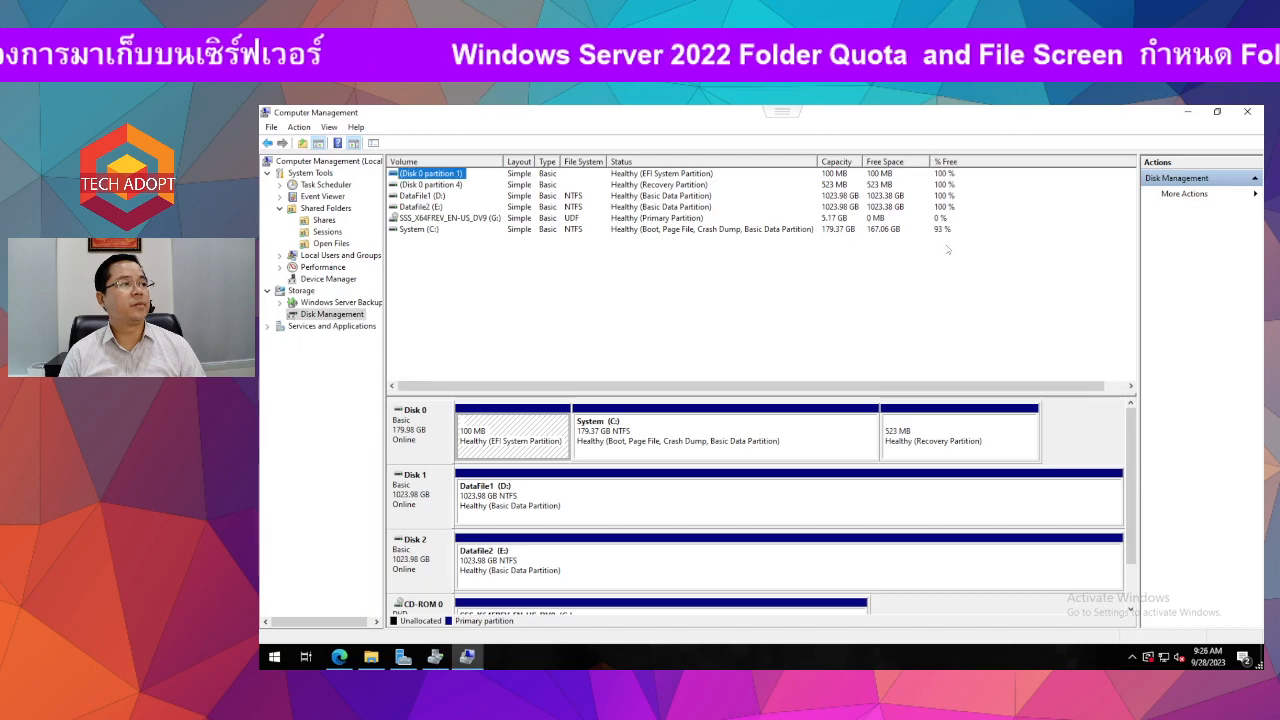
left_click(947, 248)
left_click(414, 177)
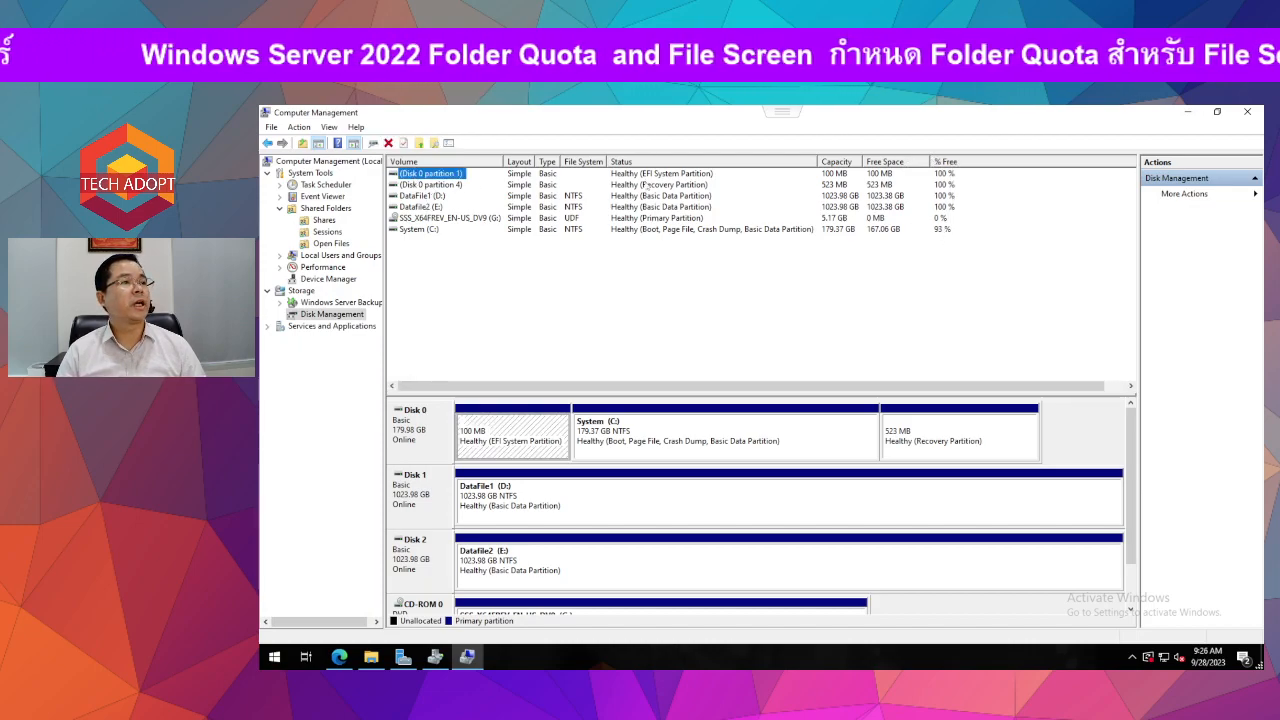
left_click(430, 206)
left_click(430, 196)
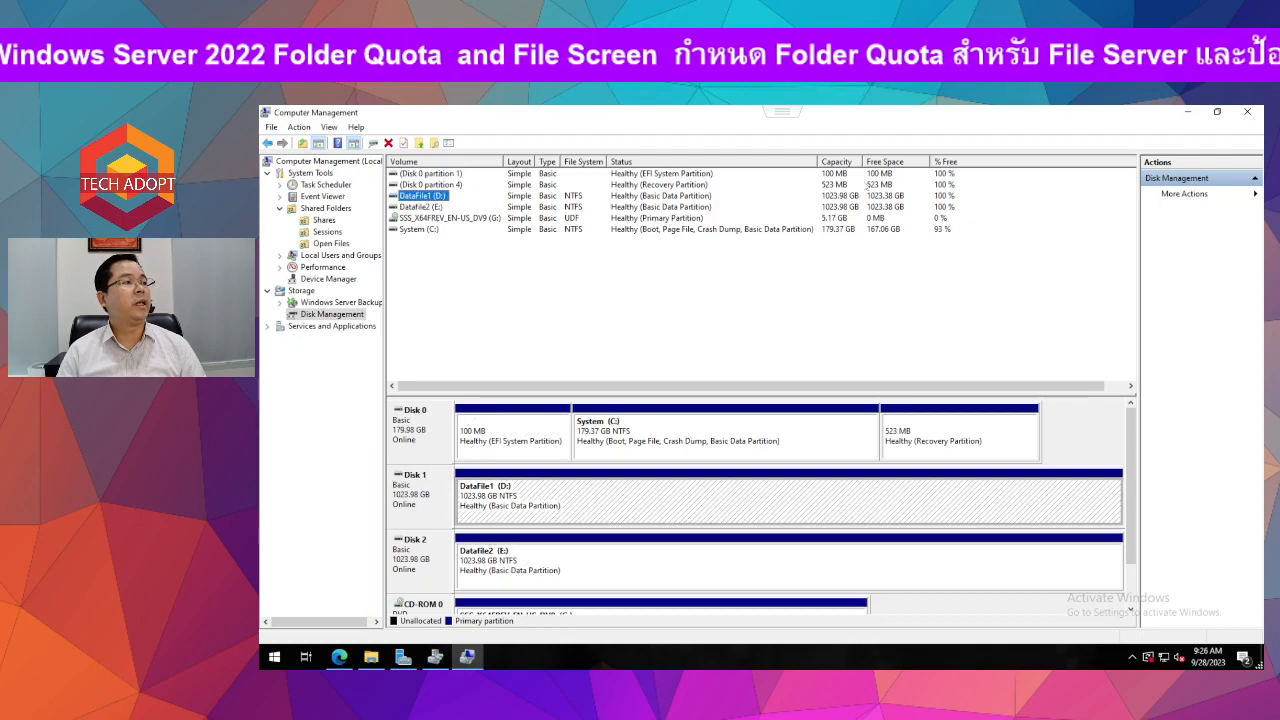
left_click(936, 199)
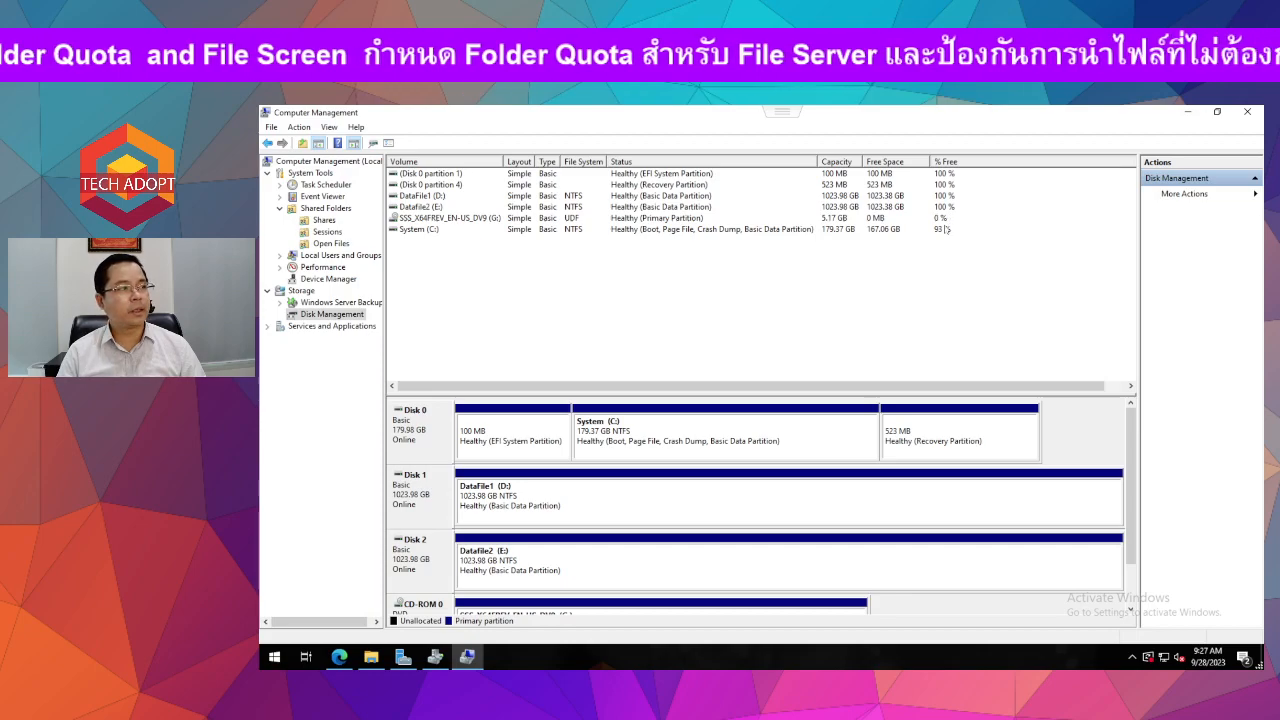
left_click(1187, 112)
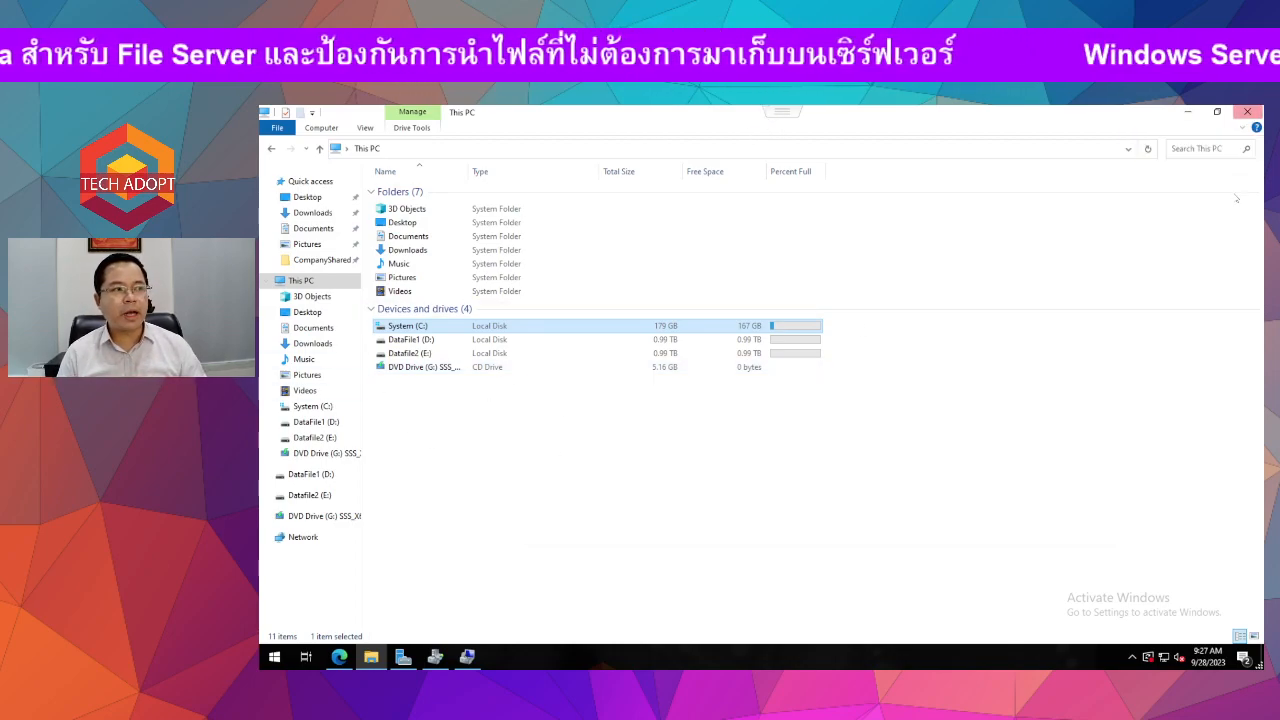
Compare the data drives DataFile1 (D:) and Datafile2 (E:) in This PC
left_click(417, 343)
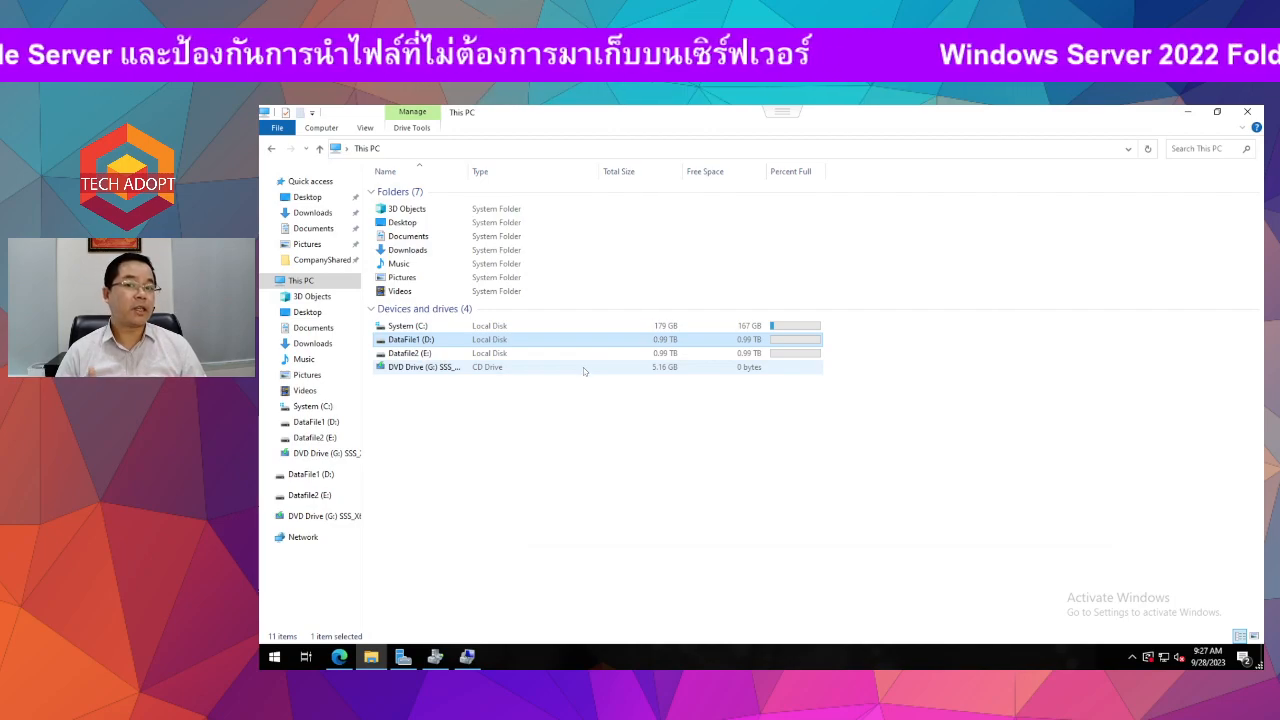
left_click(430, 352)
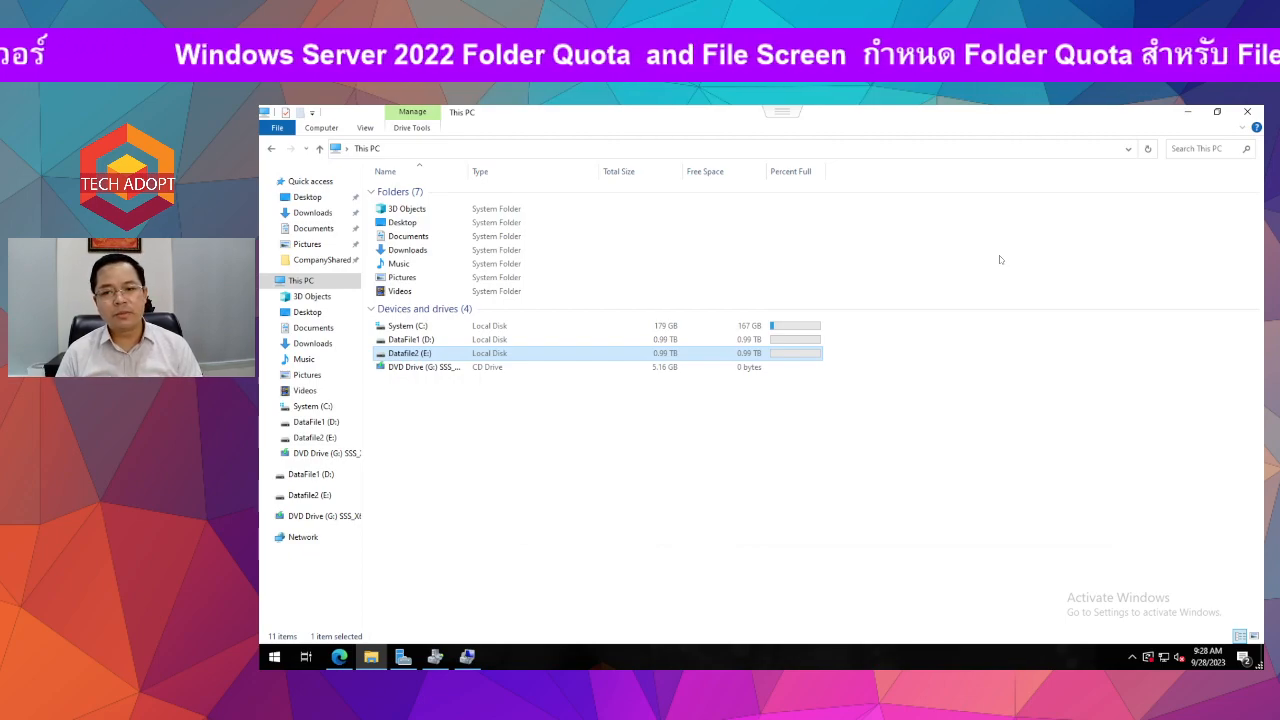
left_click(402, 342)
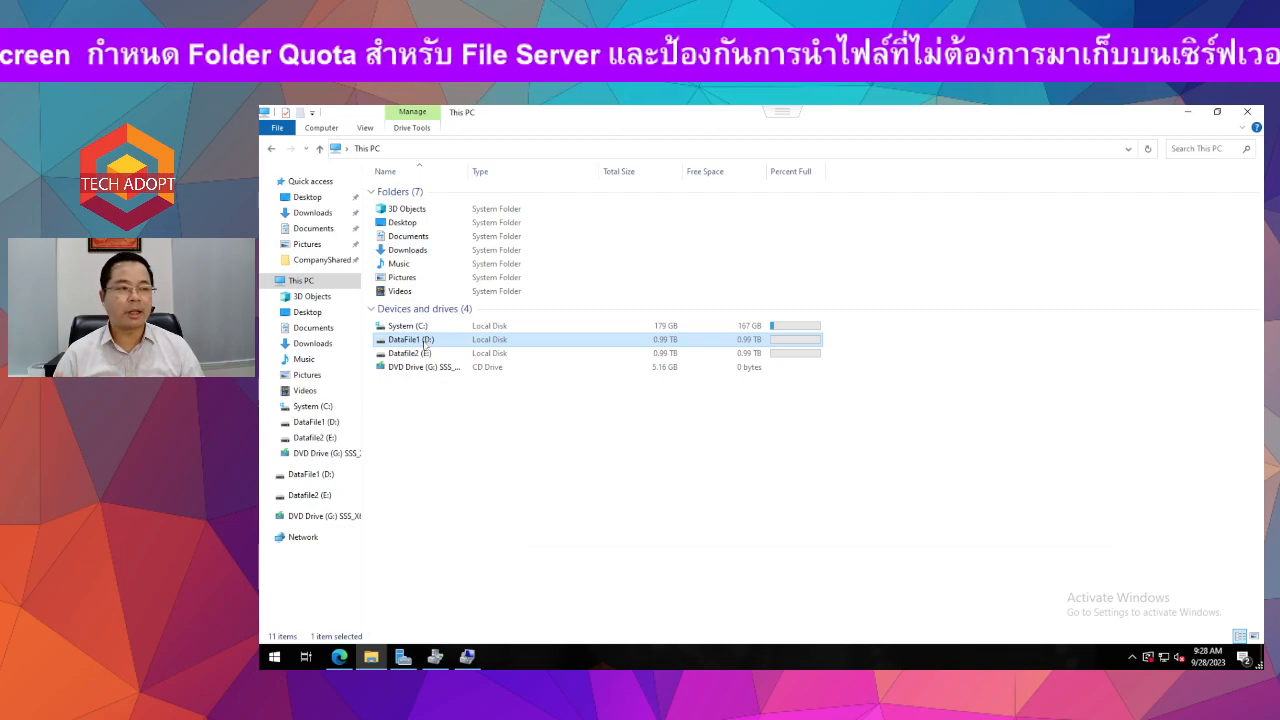
left_click(425, 355)
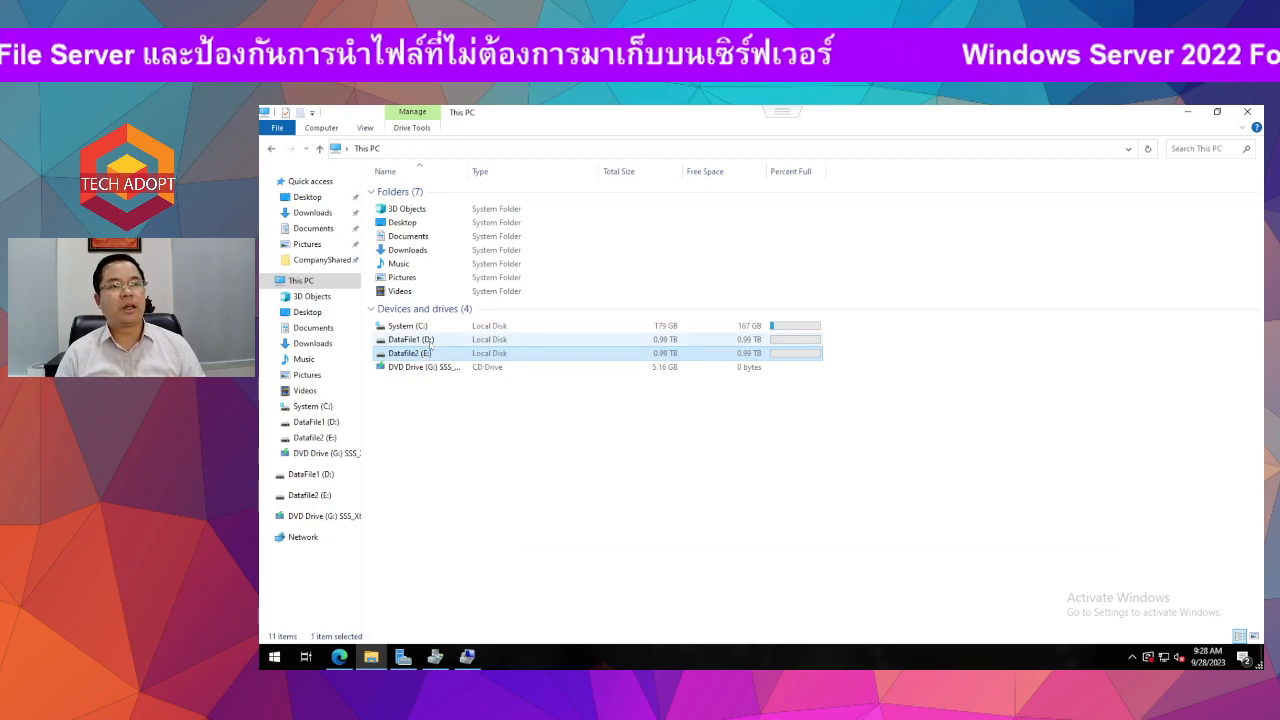
left_click(410, 340)
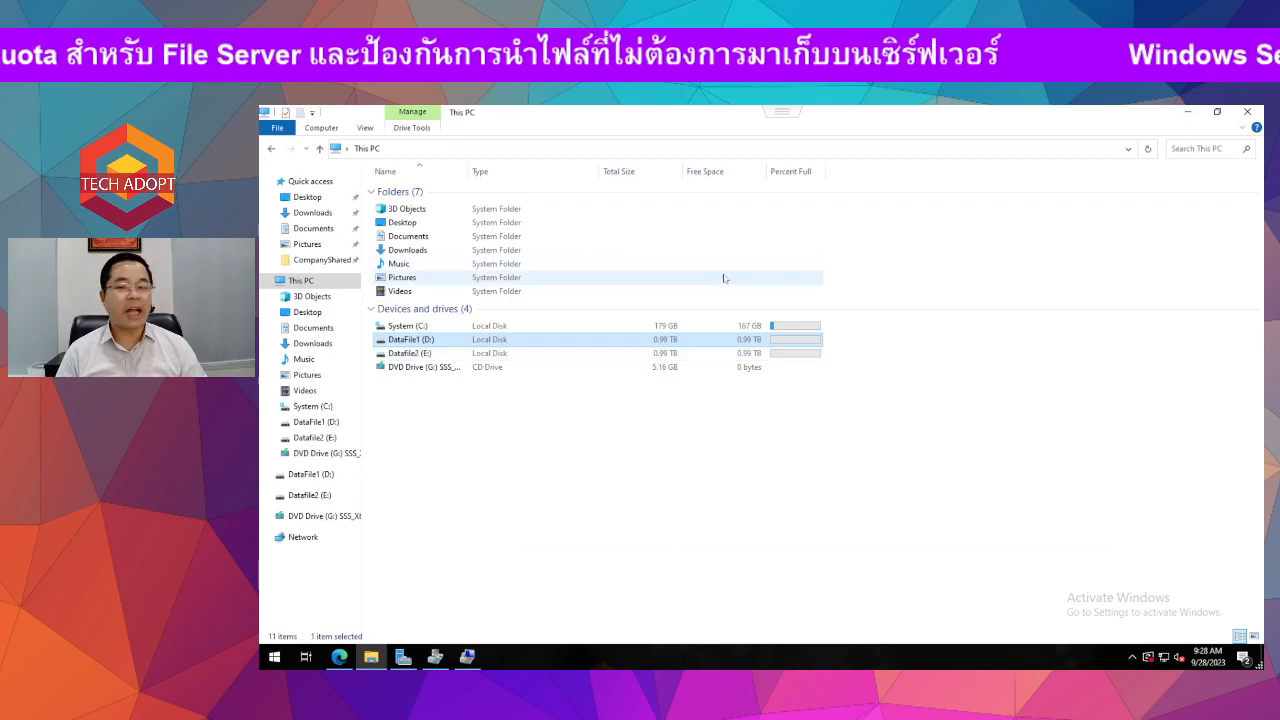
Close Server Manager, open File Server Resource Manager from Windows Administrative Tools, and expand Quota Management
left_click(1190, 111)
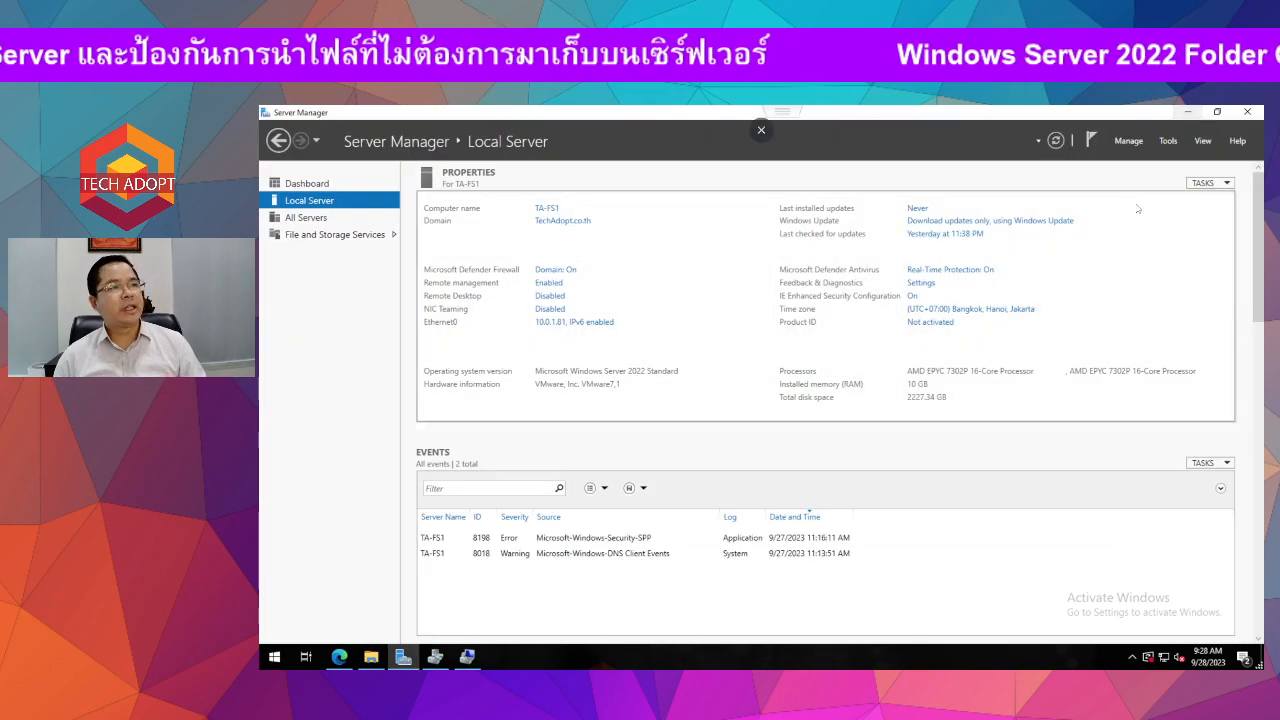
left_click(1250, 111)
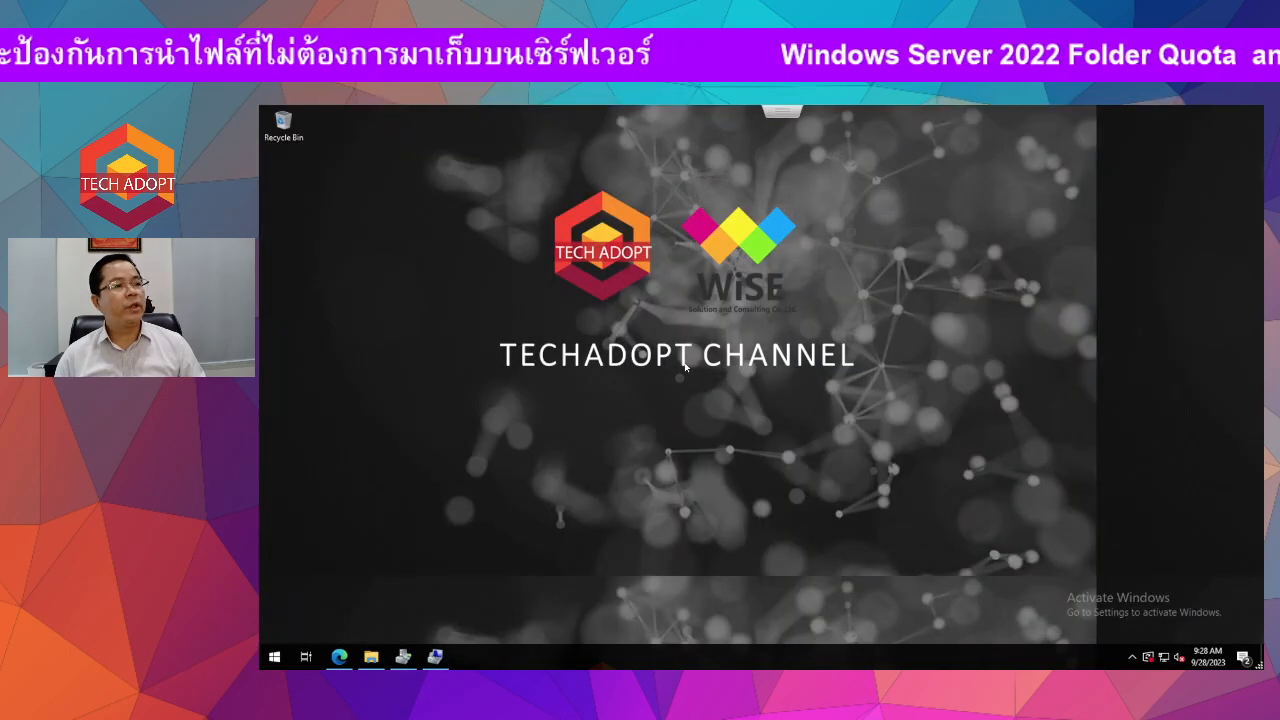
left_click(274, 660)
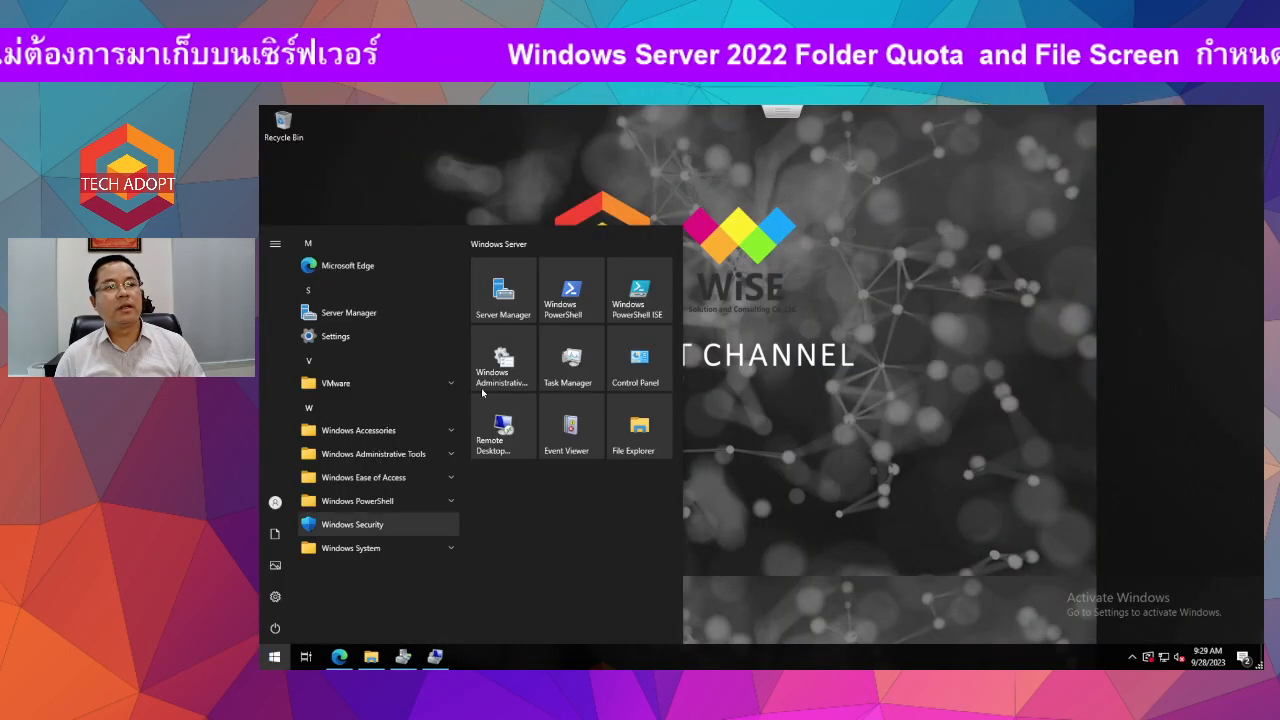
left_click(503, 358)
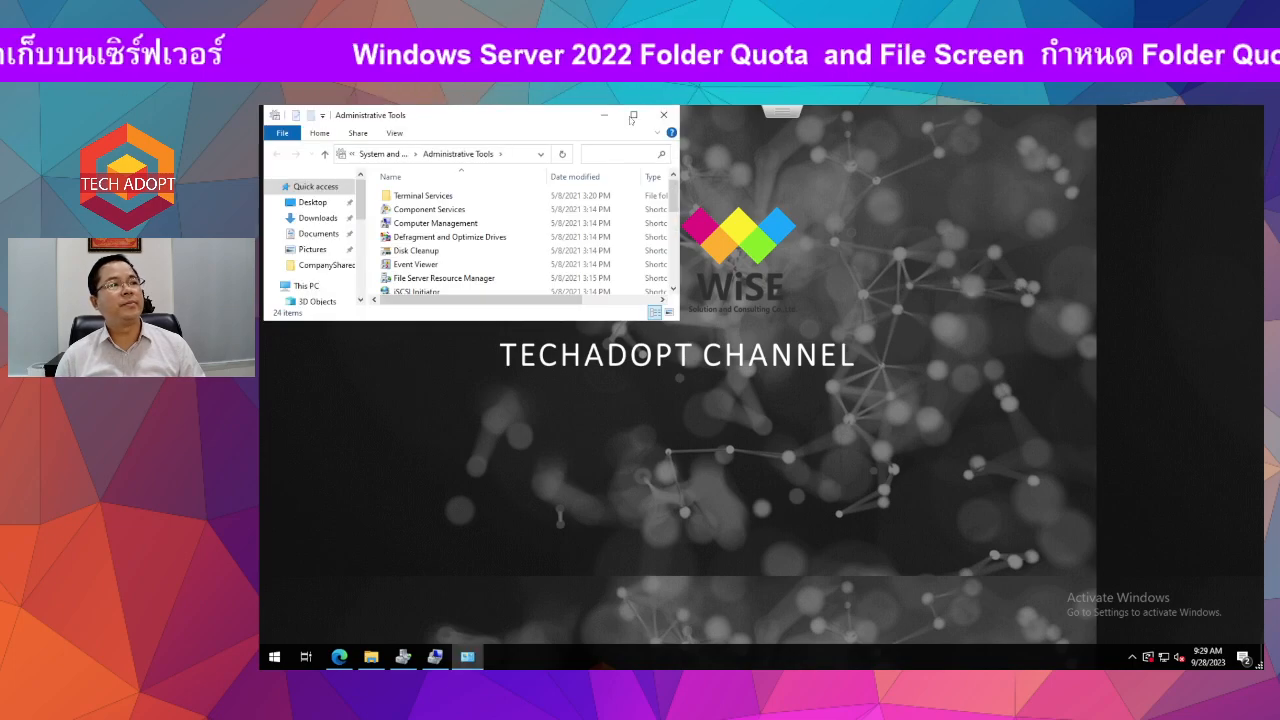
left_click(633, 116)
left_click(500, 276)
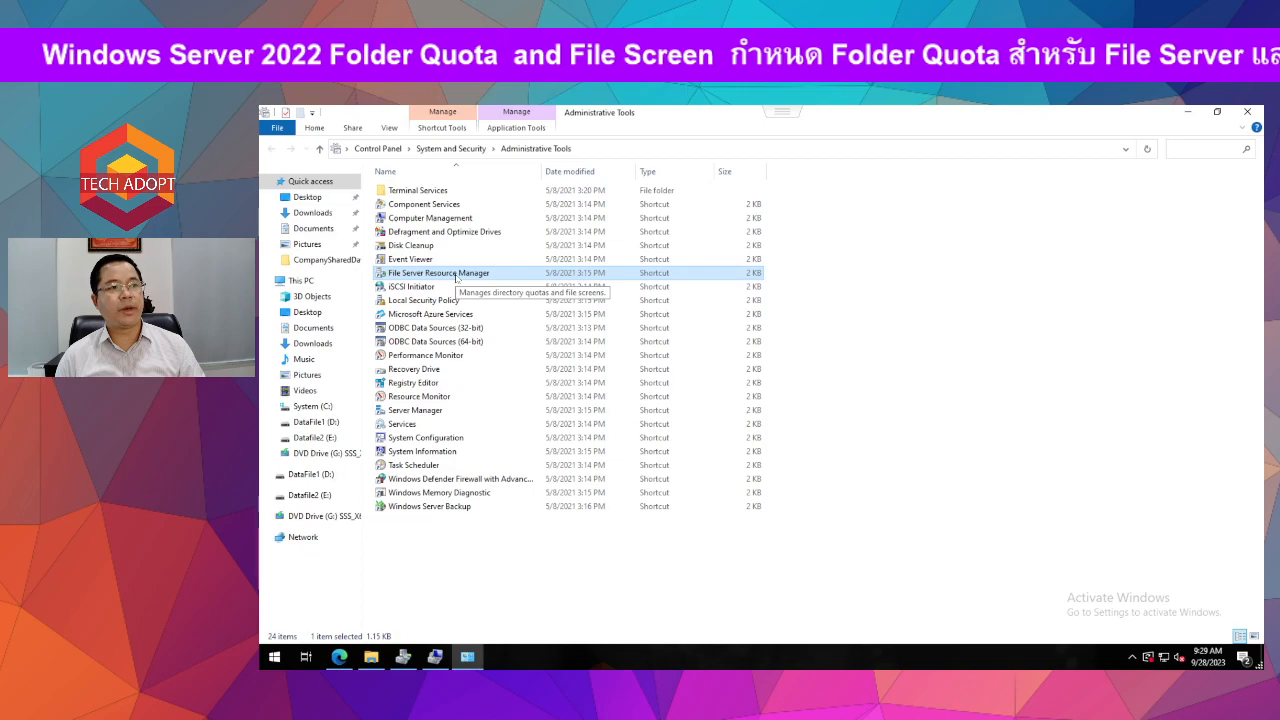
key("alt+Tab")
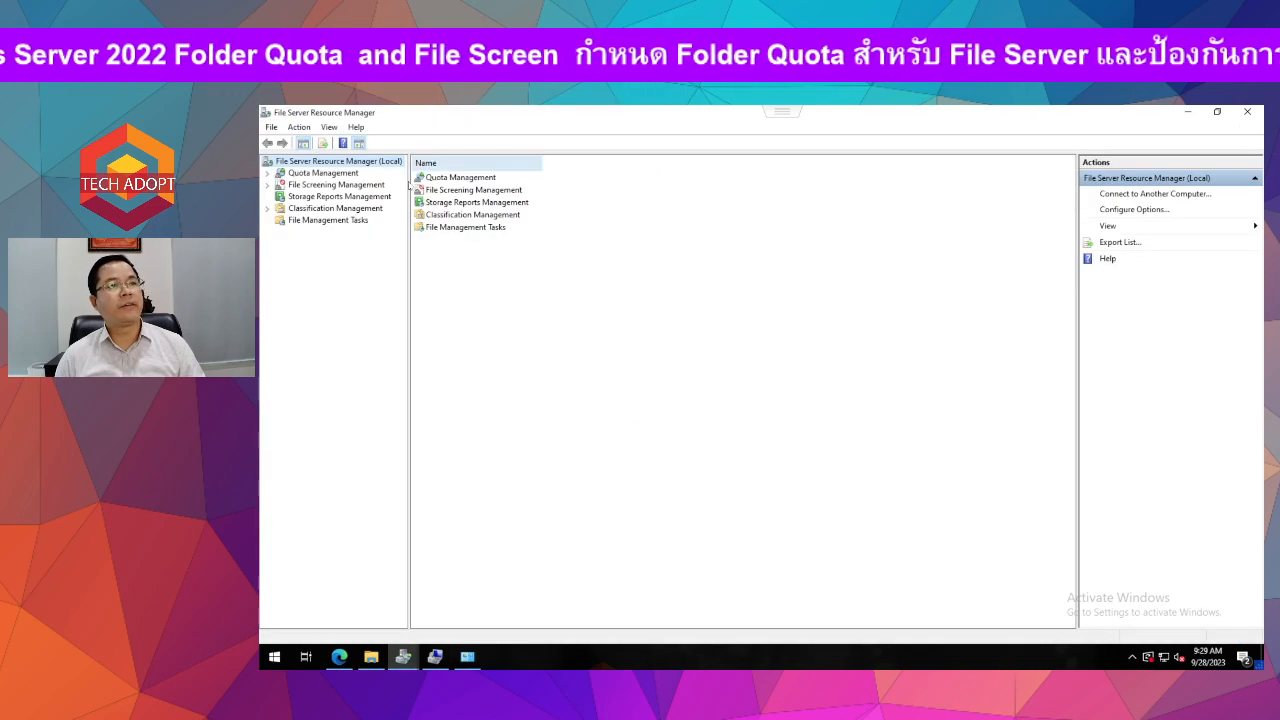
double_click(314, 175)
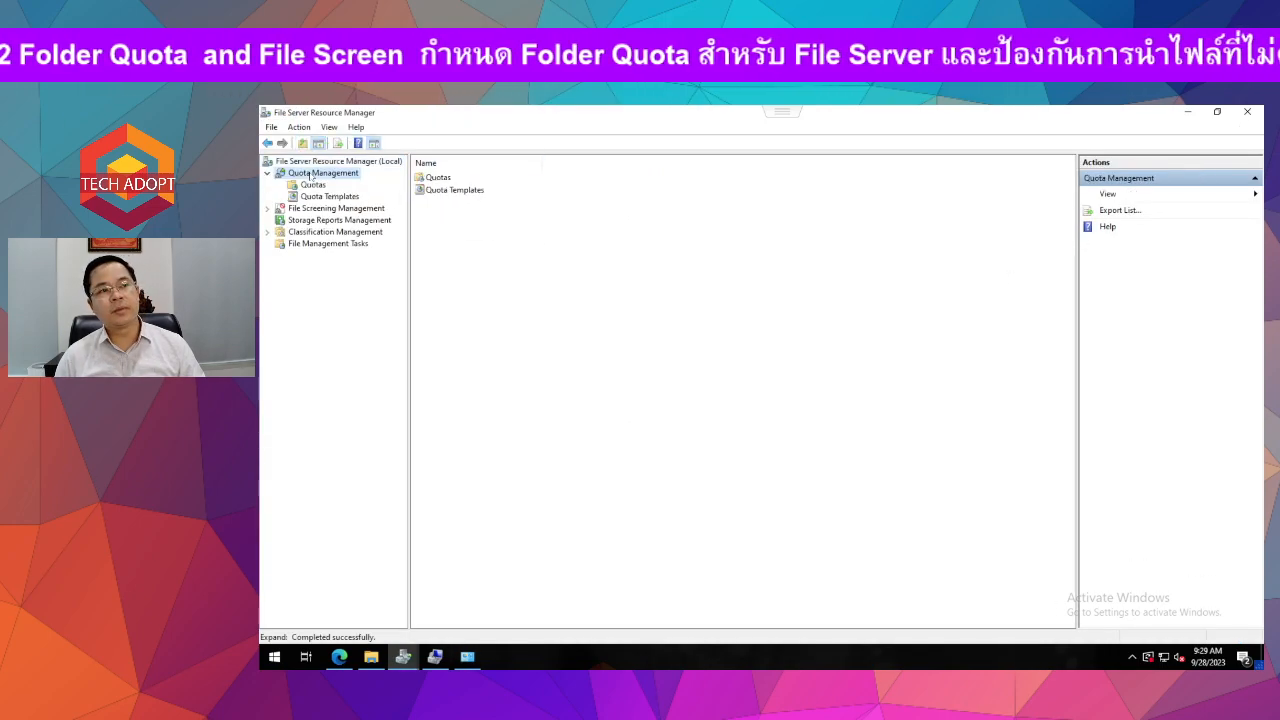
Enlarge the ESXi browser page to 100% zoom and show the TA-FS1 console full screen with File Server Resource Manager maximized
left_click_drag(388, 114, 678, 261)
key("Escape")
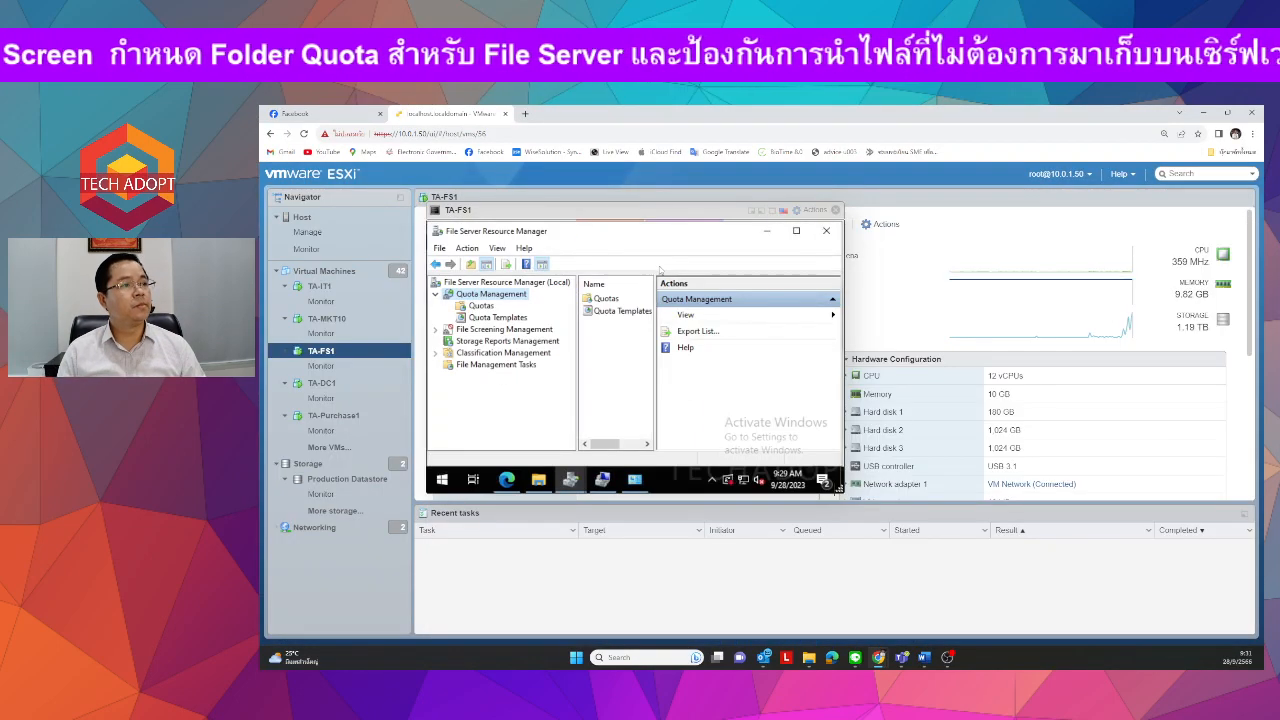
key("ctrl+plus")
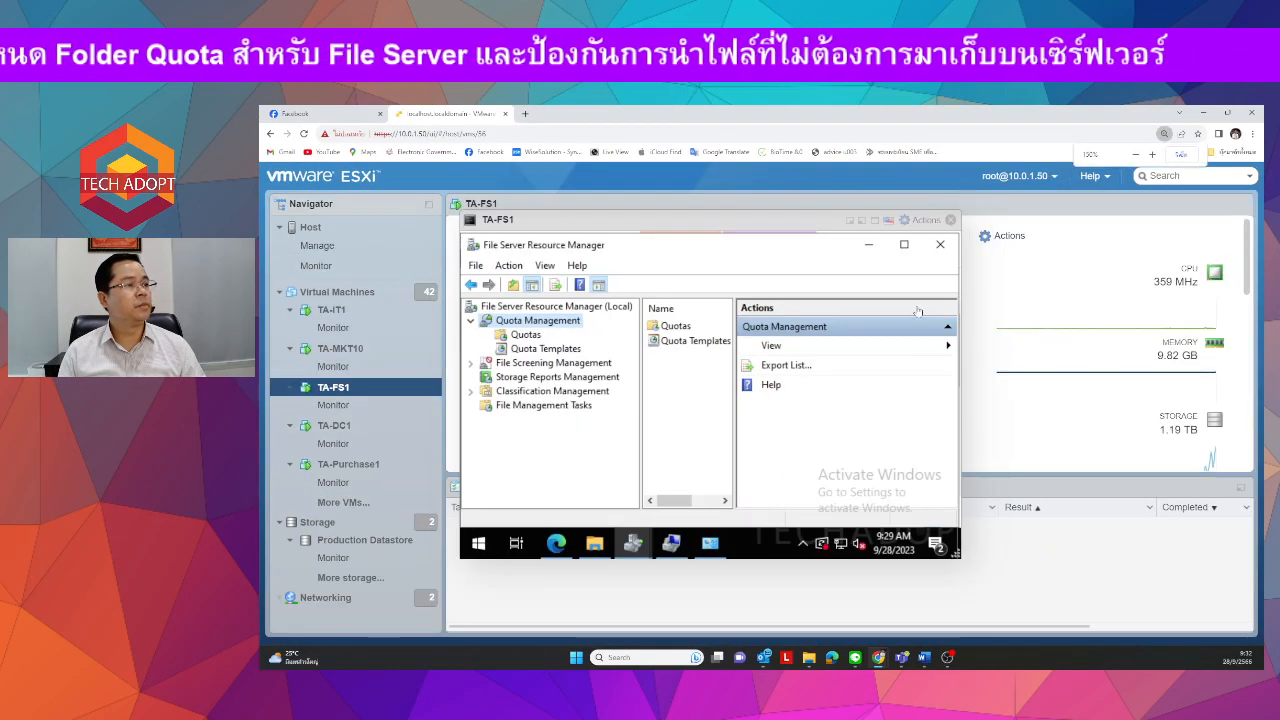
left_click(875, 220)
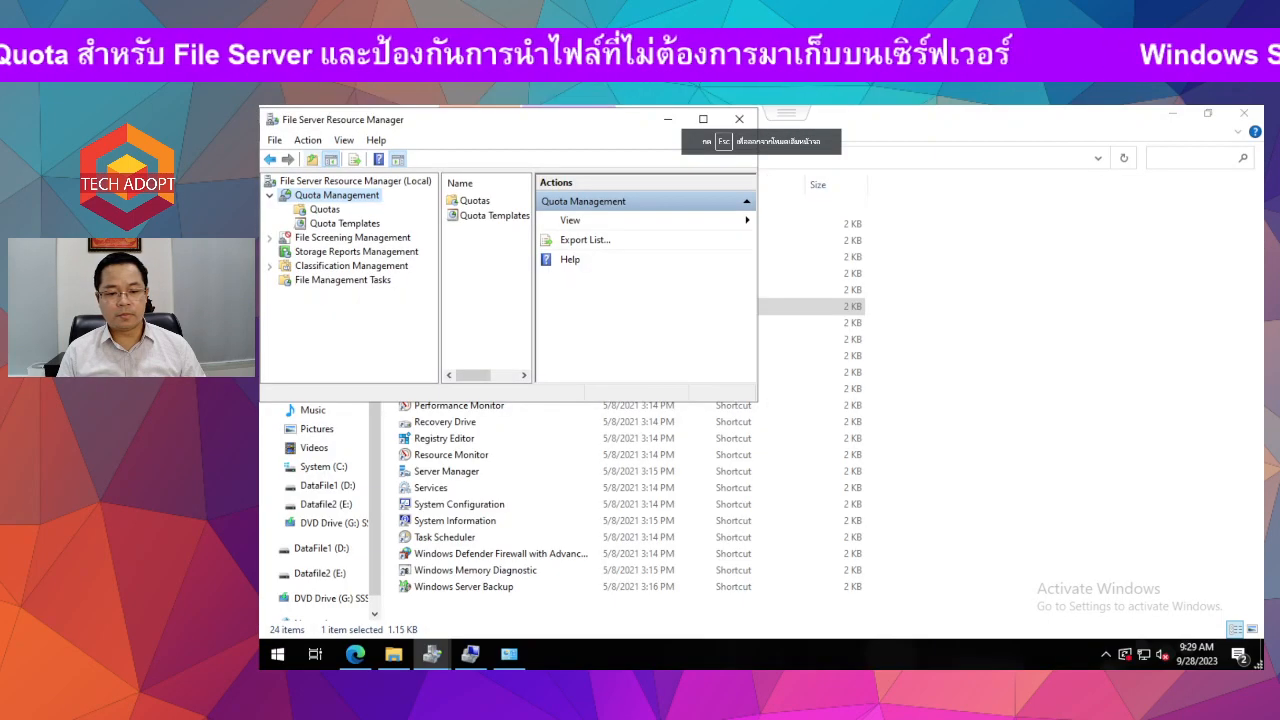
left_click(703, 119)
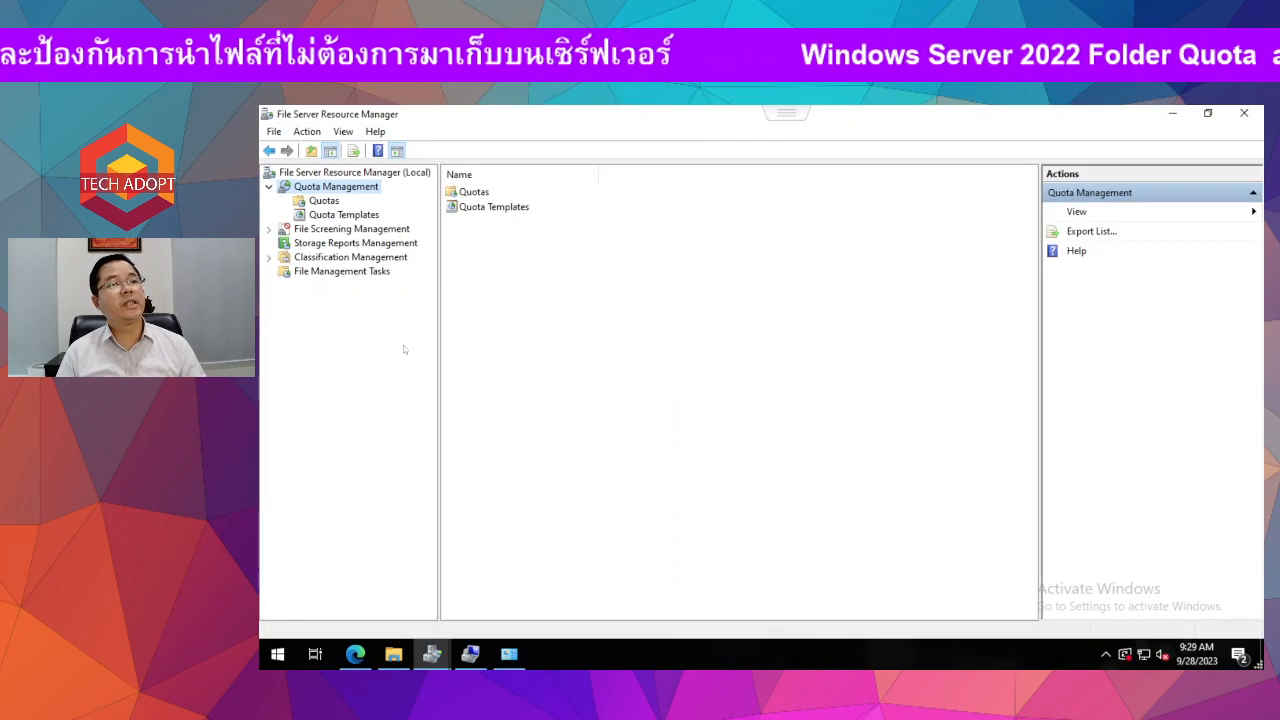
Review the existing folder quotas and the available quota templates, including the 5 GB Limit template
left_click(321, 201)
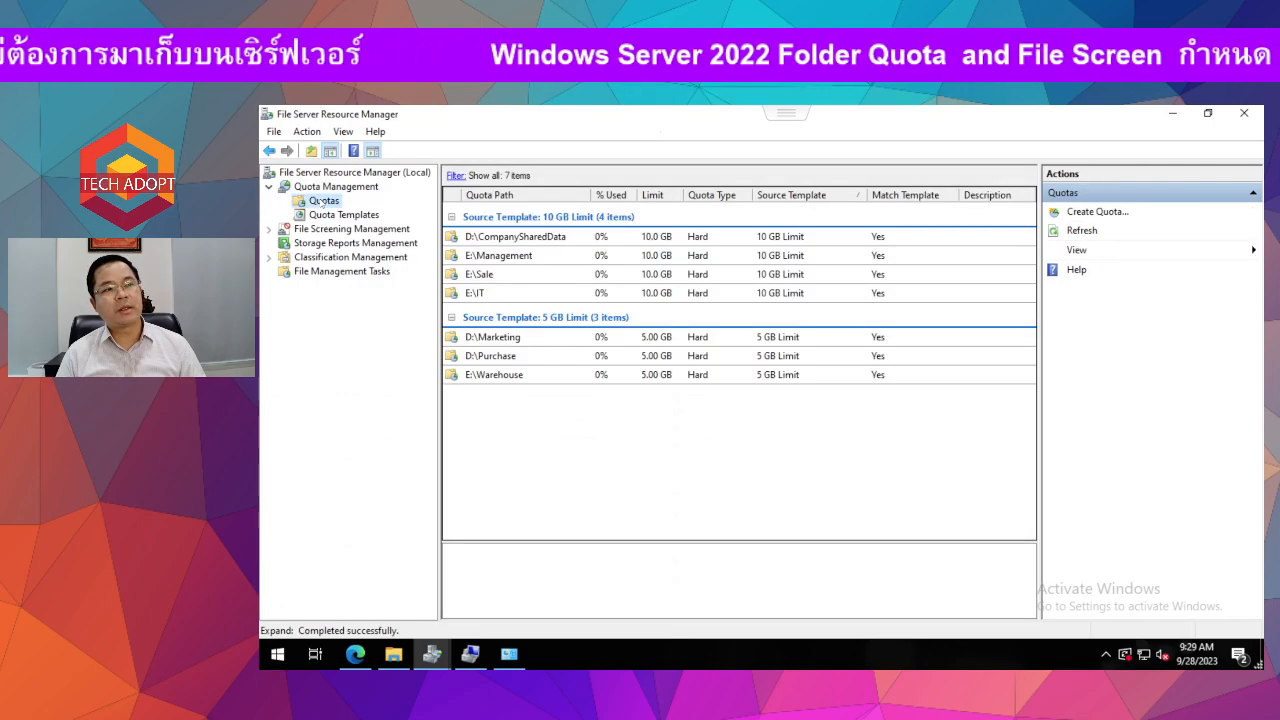
left_click(322, 218)
left_click(324, 201)
left_click(328, 217)
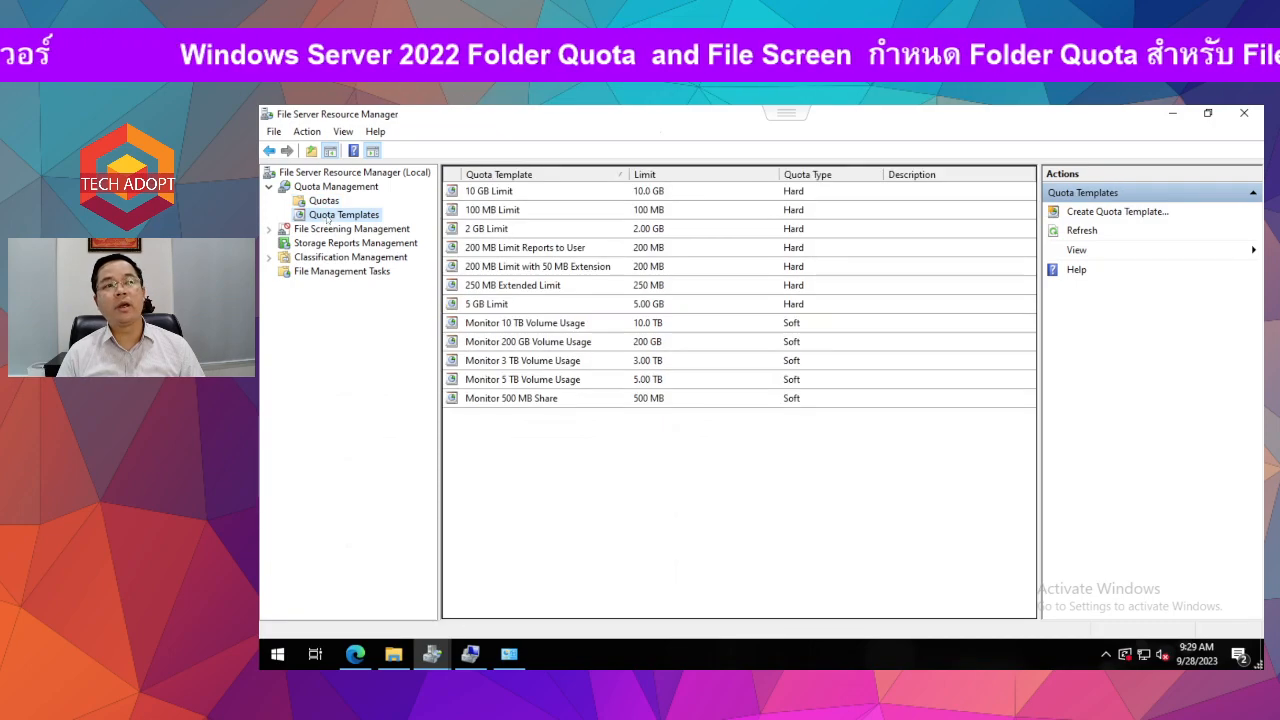
left_click(523, 306)
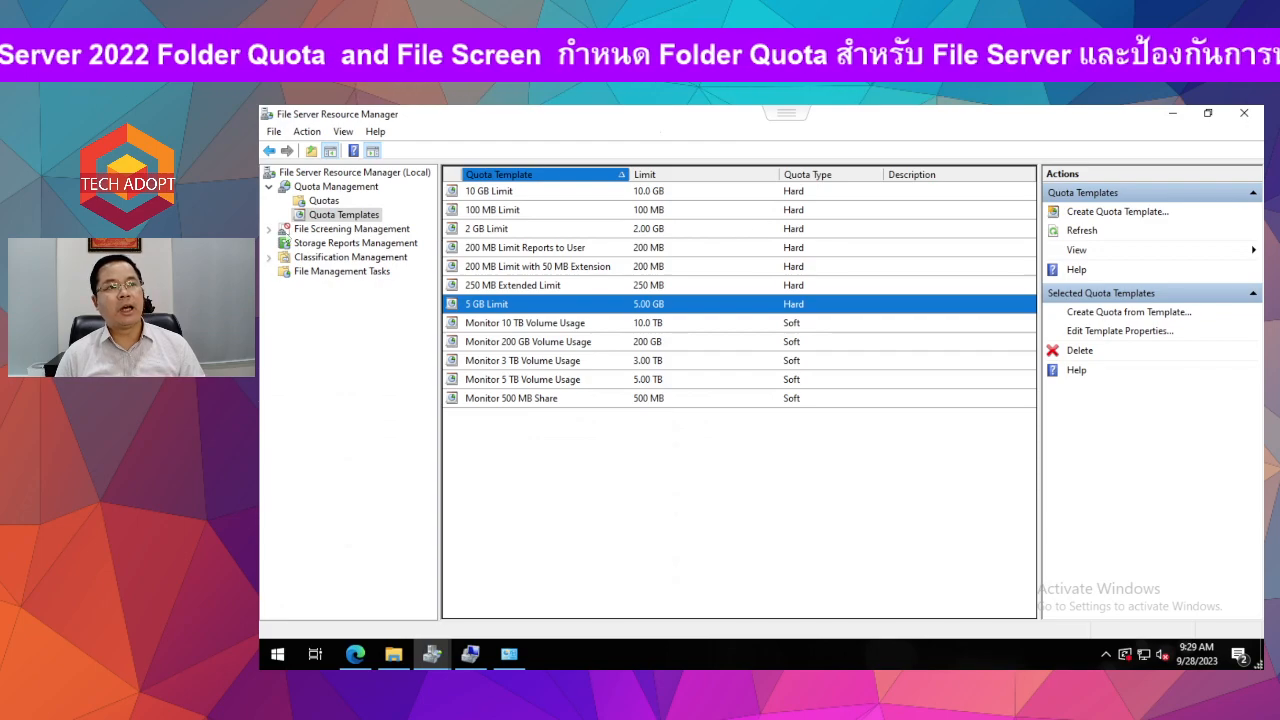
left_click(323, 201)
left_click(329, 216)
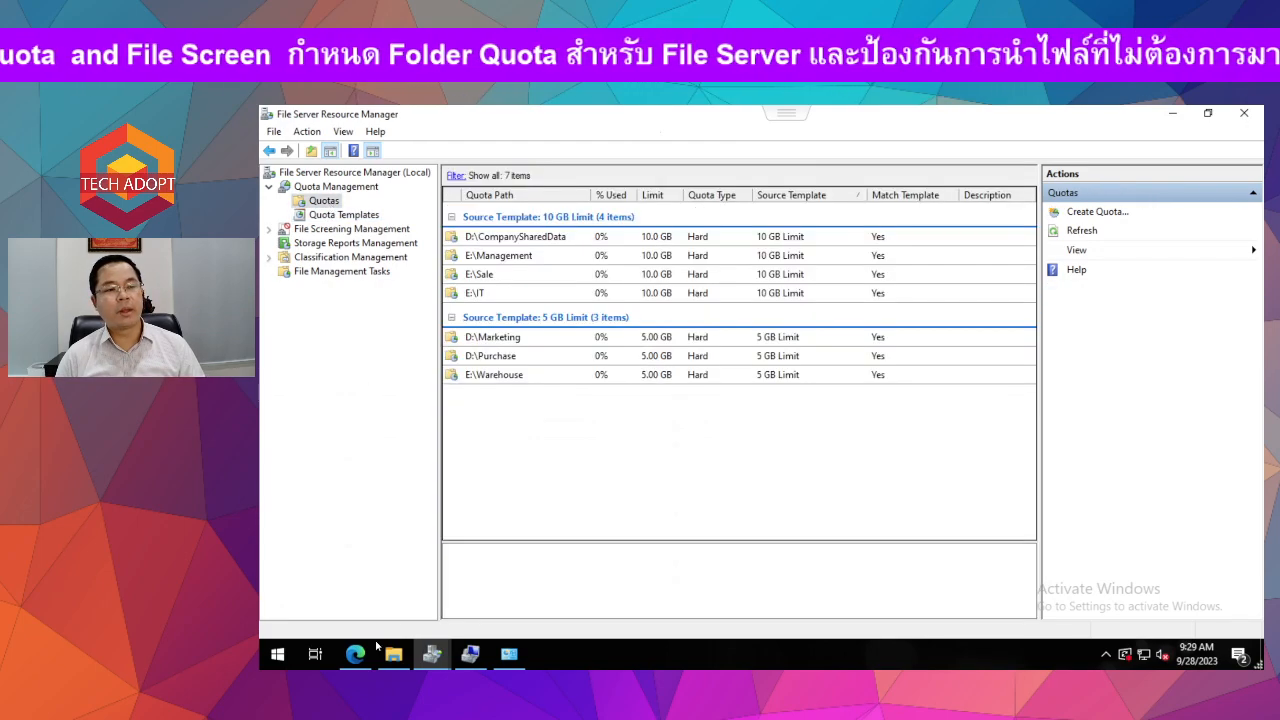
Open the properties of the DataFile1 (D:) drive in File Explorer and view its disk quota settings
left_click(393, 654)
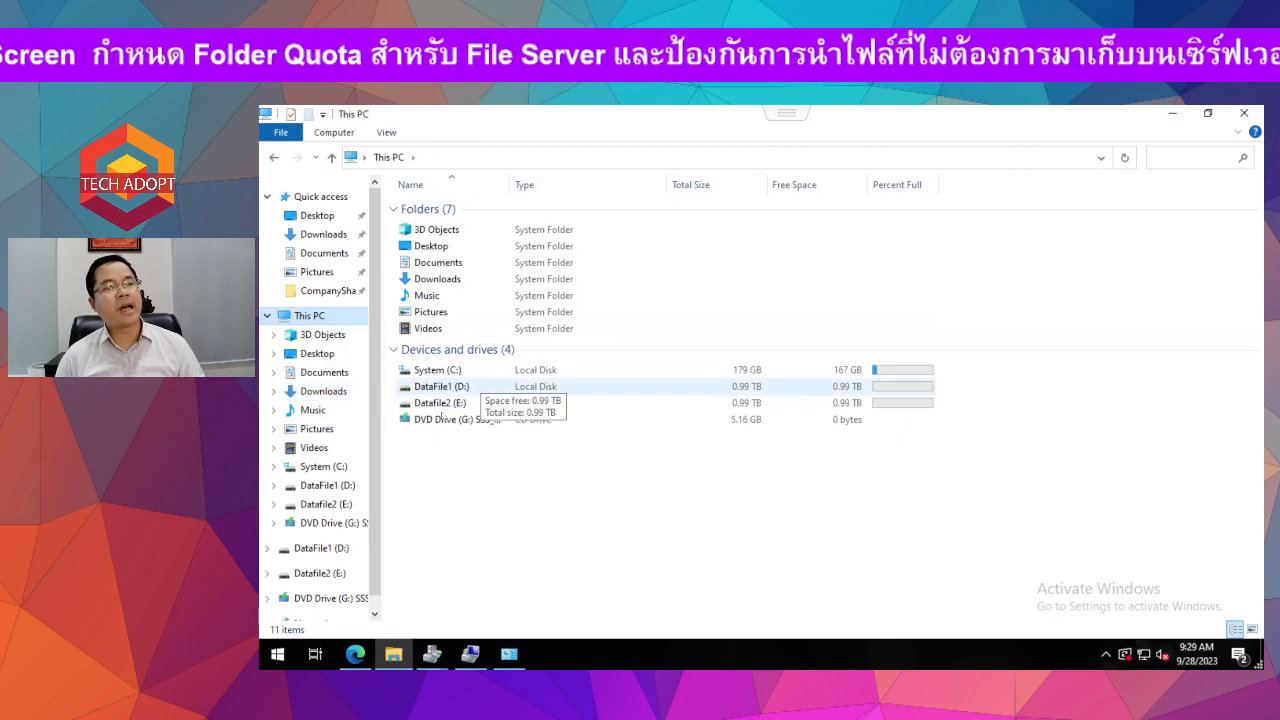
right_click(449, 386)
left_click(495, 376)
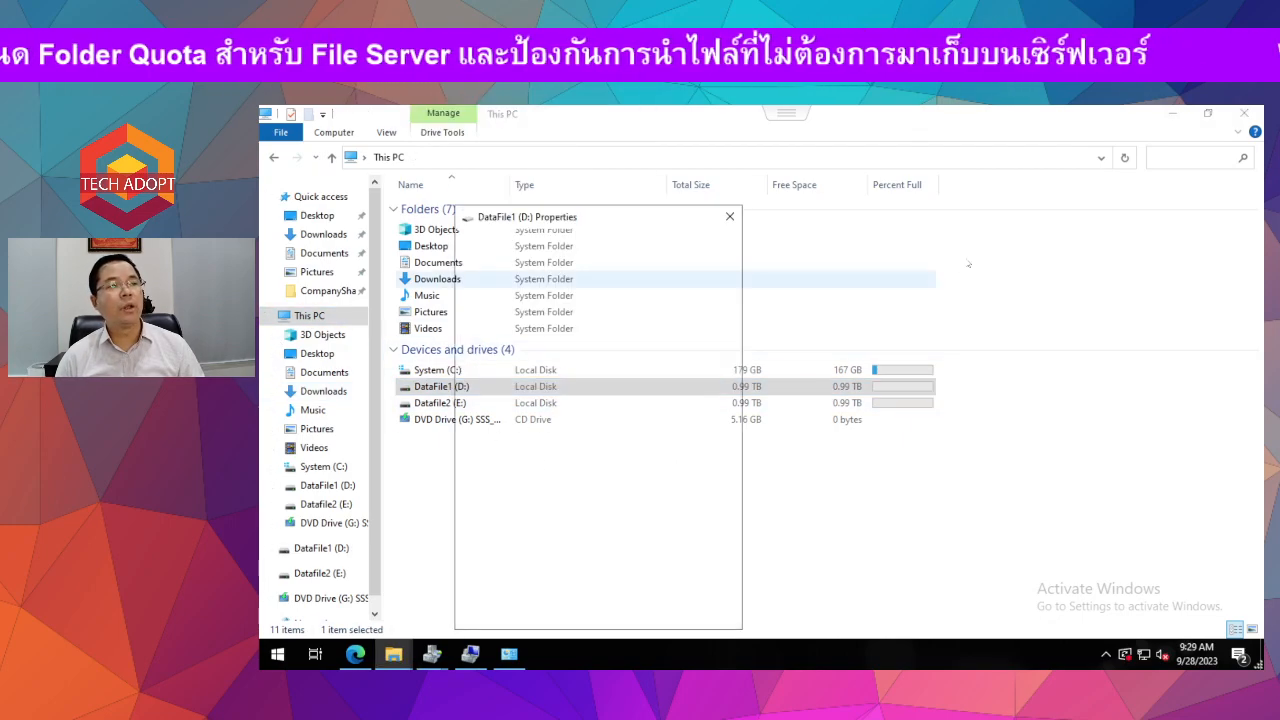
left_click(573, 243)
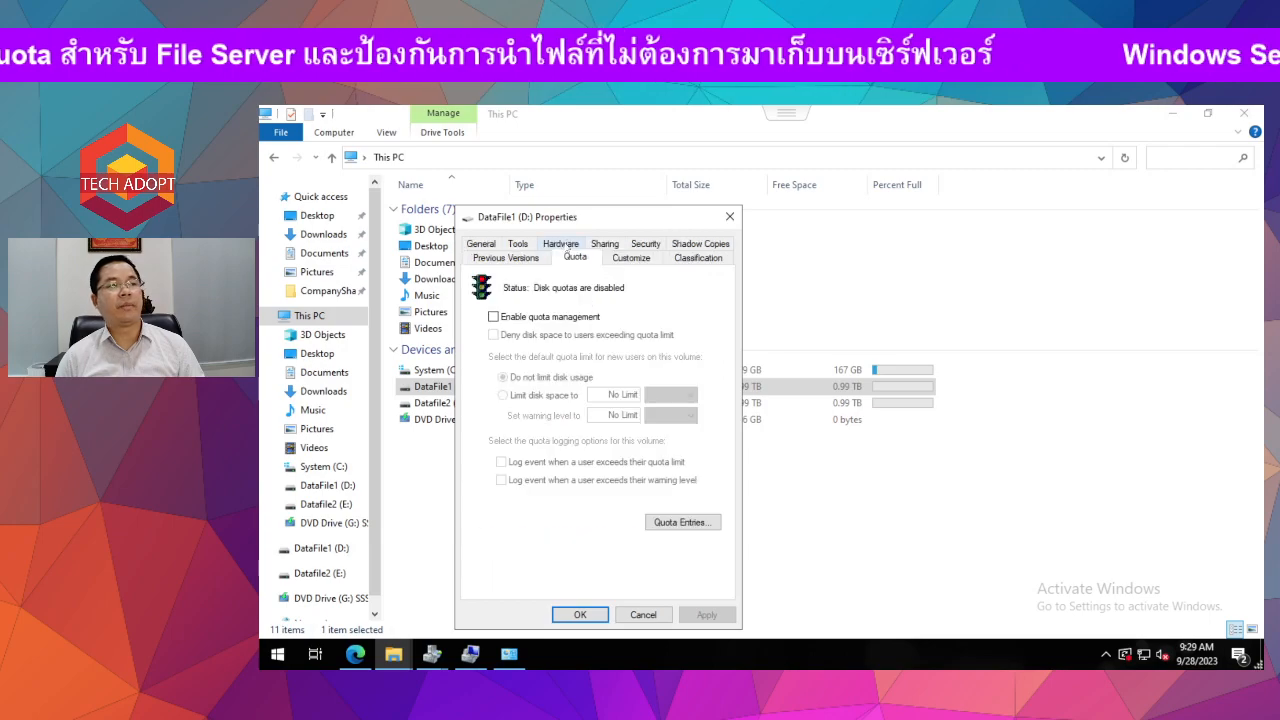
Check the DataFile1 (D:) drive's used space and capacity, and go back to its disk quota settings
left_click_drag(541, 218, 814, 167)
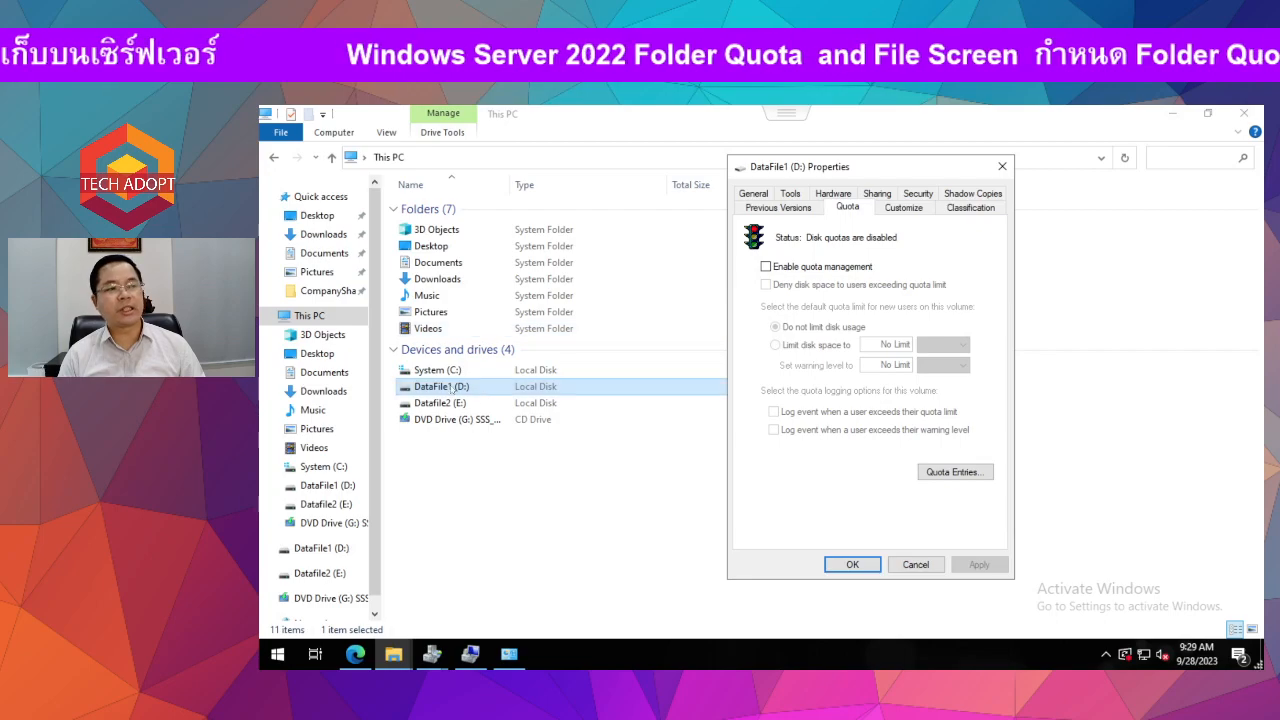
left_click(760, 196)
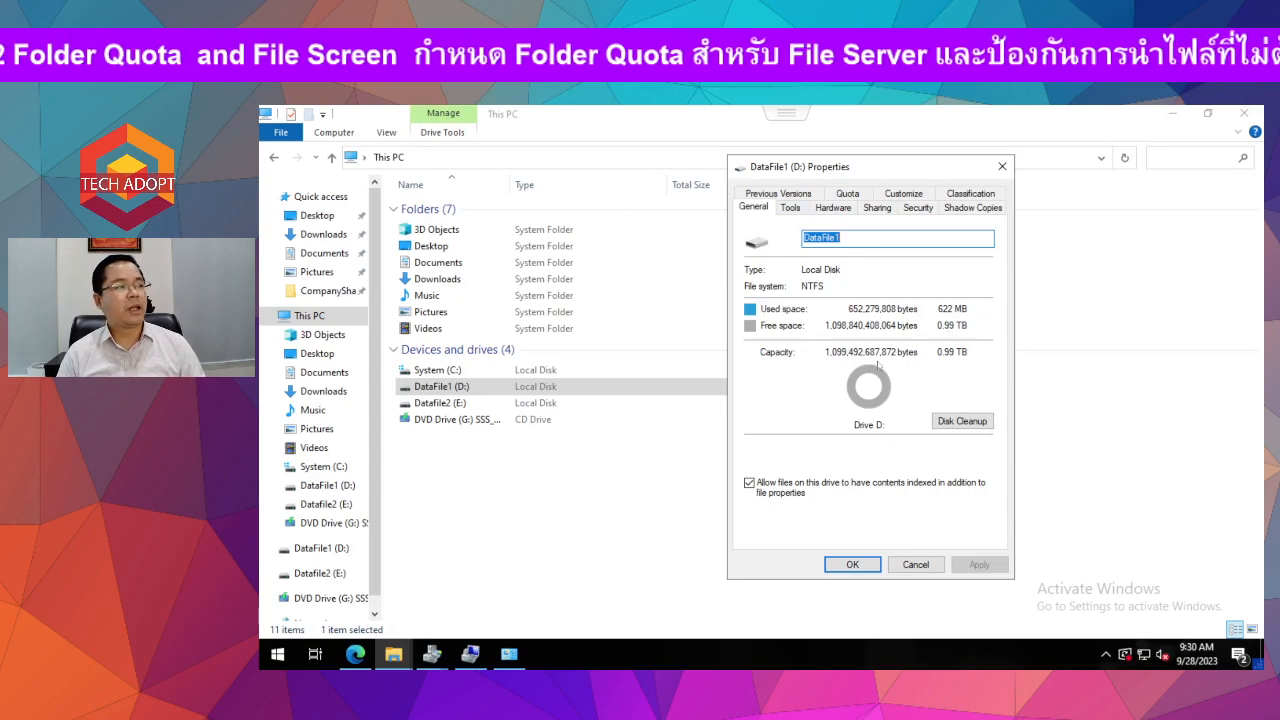
left_click(848, 194)
Try disk quotas on drive D: with a 700 GB limit, a warning level of 800 and space denied beyond the limit, and discard the settings
left_click(766, 266)
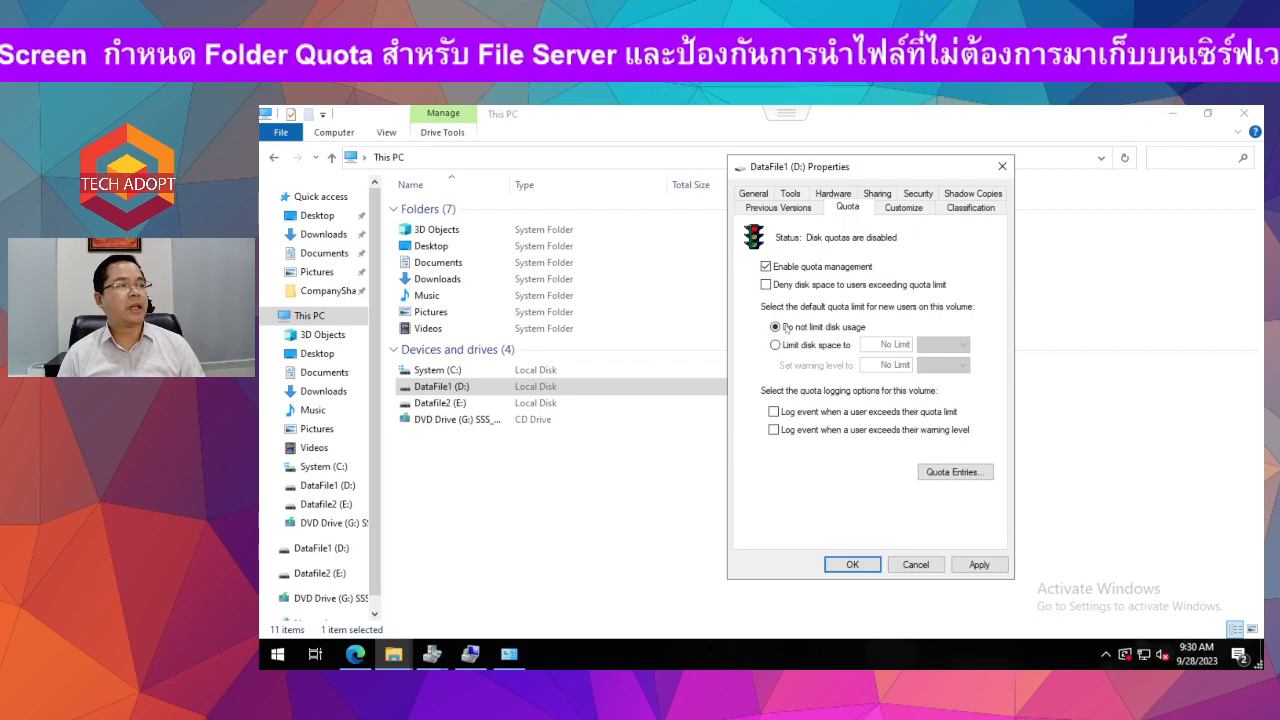
left_click(775, 345)
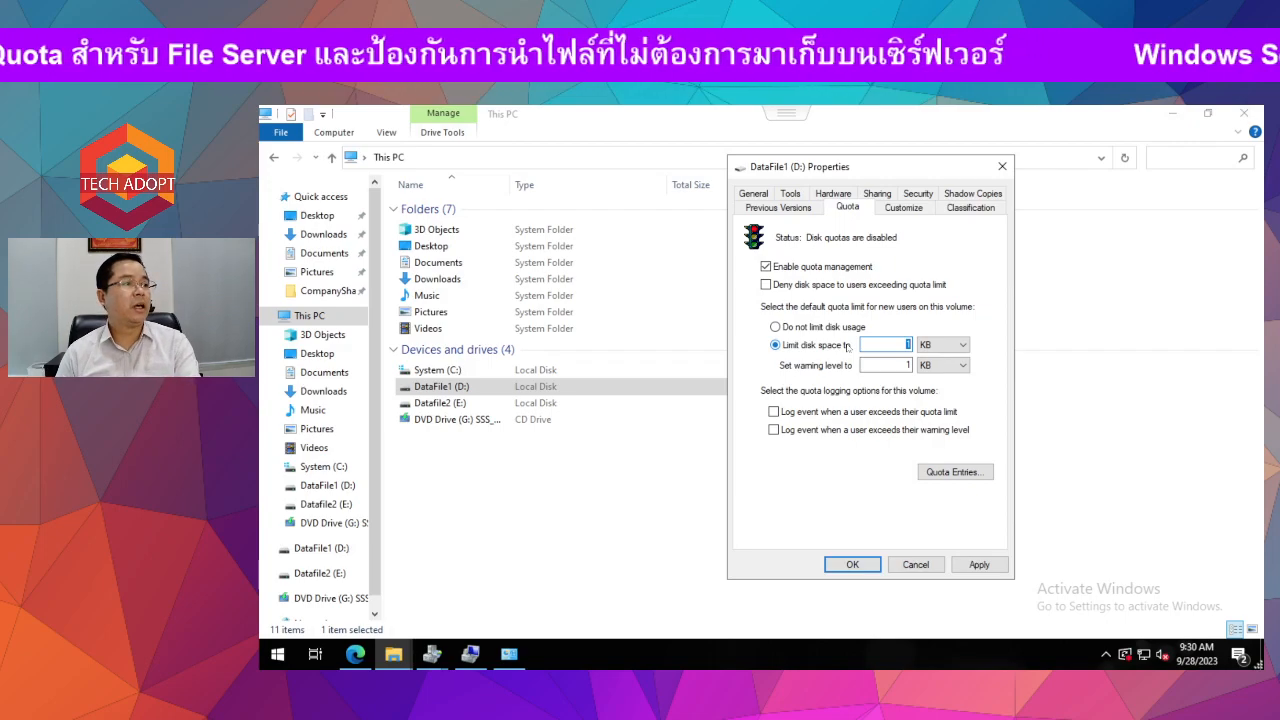
type("700")
left_click(942, 344)
left_click(935, 377)
key("Tab")
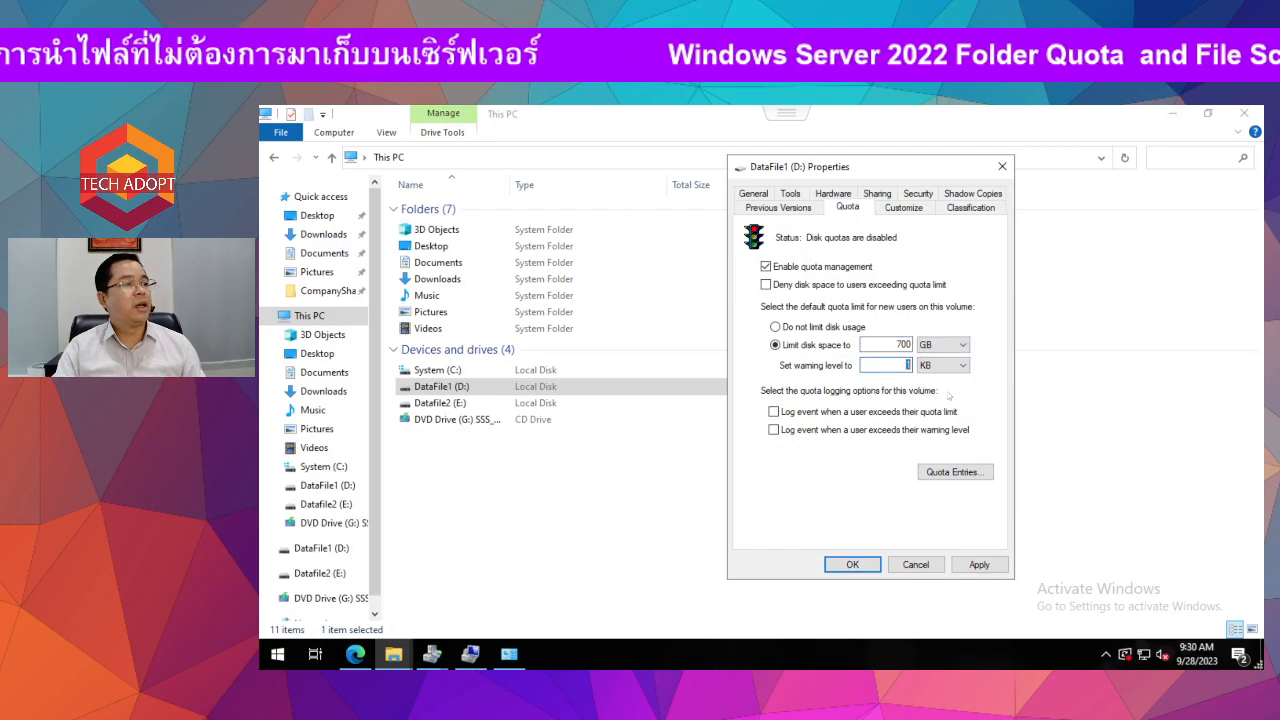
type("800")
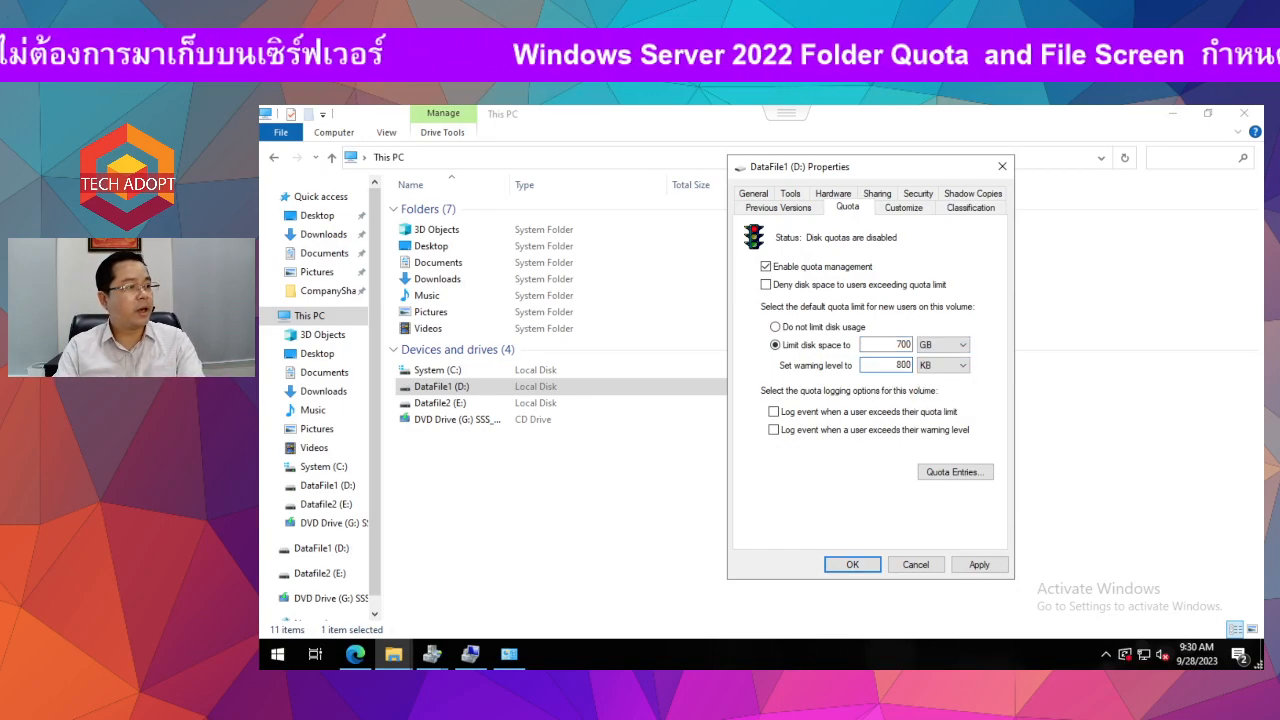
left_click(824, 287)
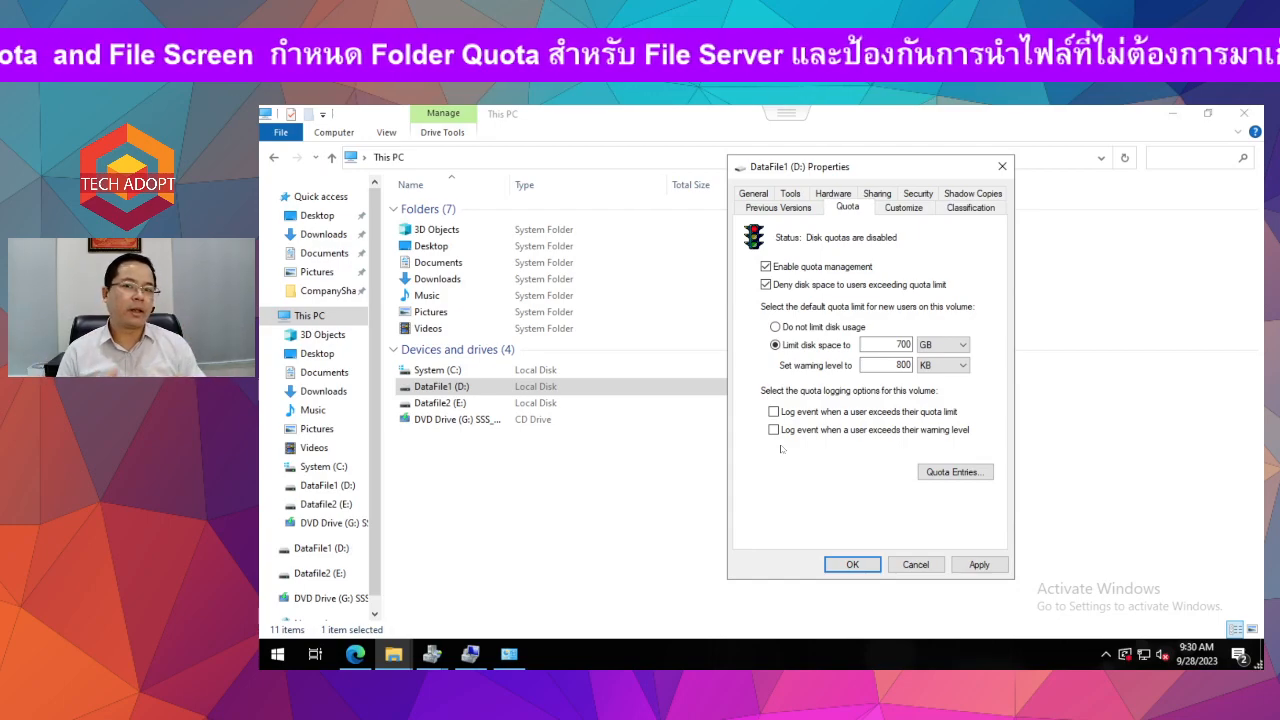
left_click(916, 564)
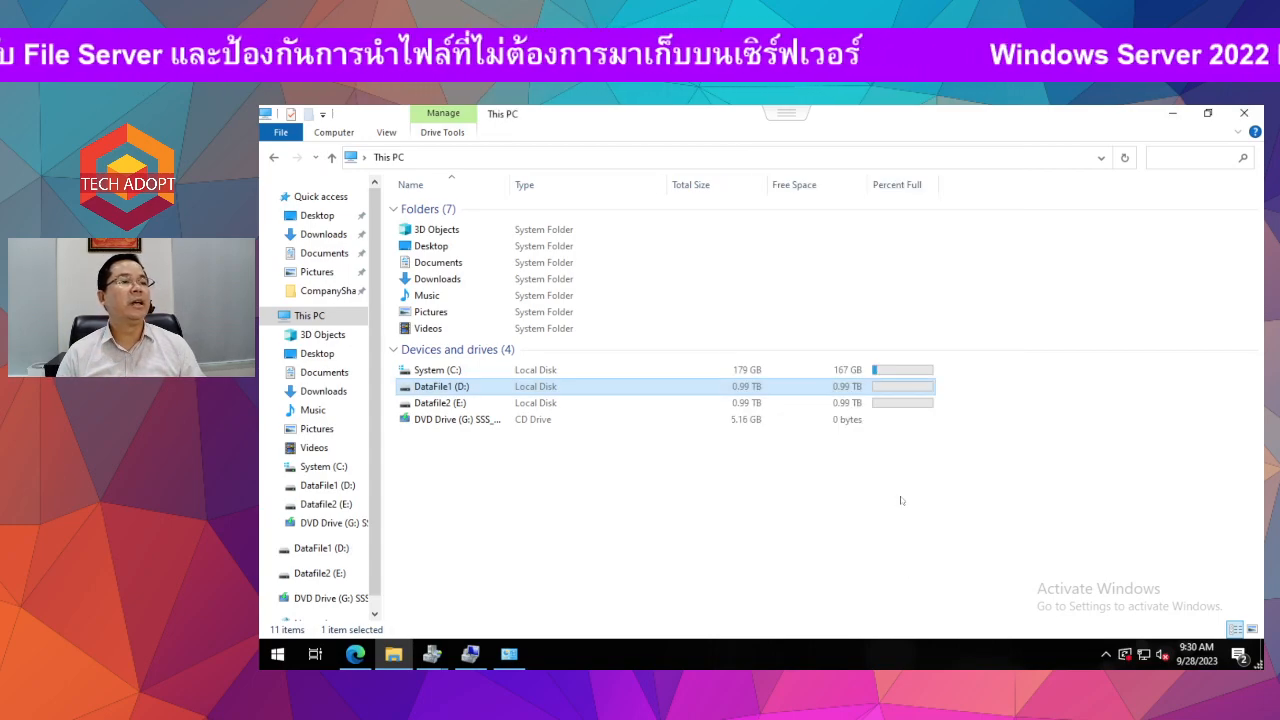
Switch to File Server Resource Manager and review the quota details of E:\Management and E:\IT
left_click(428, 660)
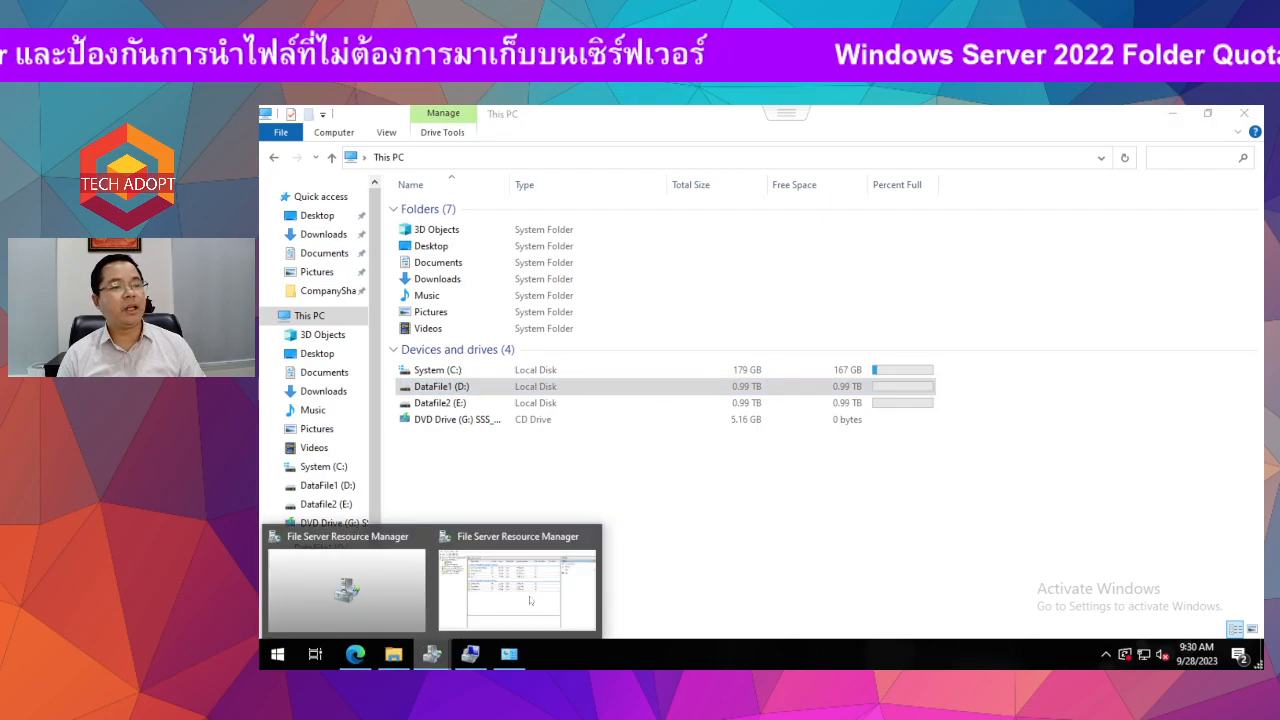
left_click(522, 606)
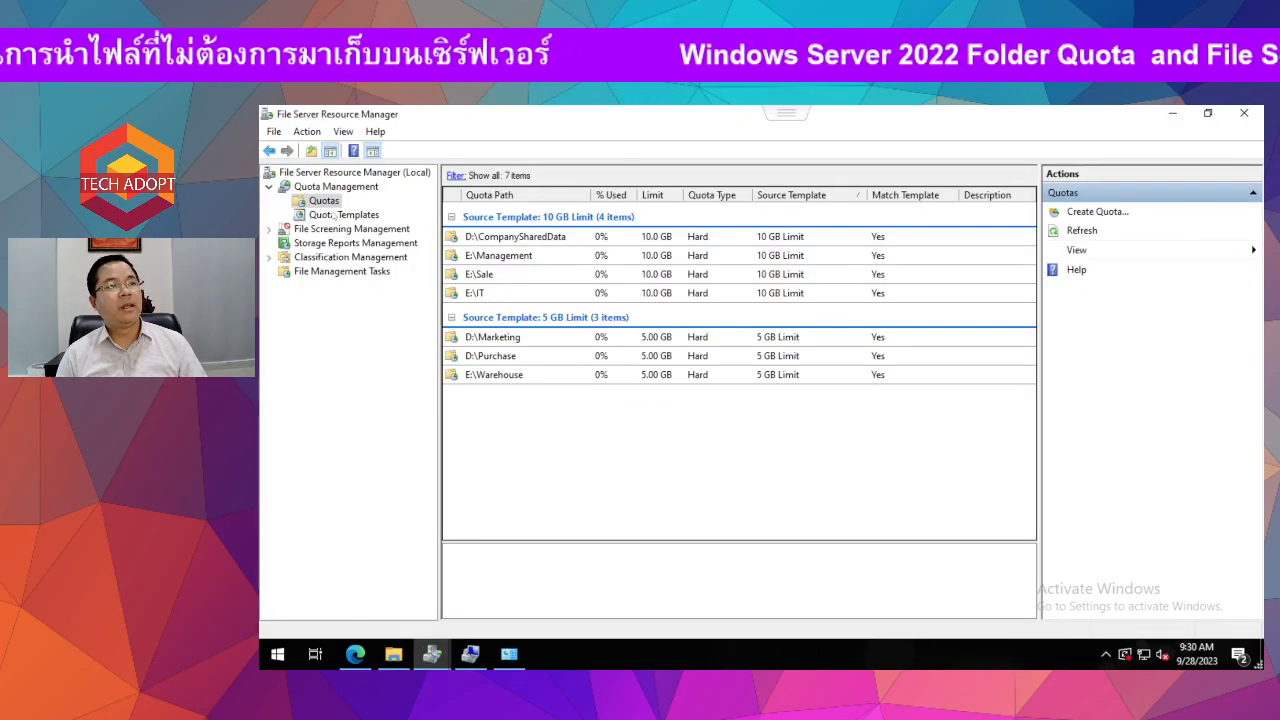
left_click(505, 256)
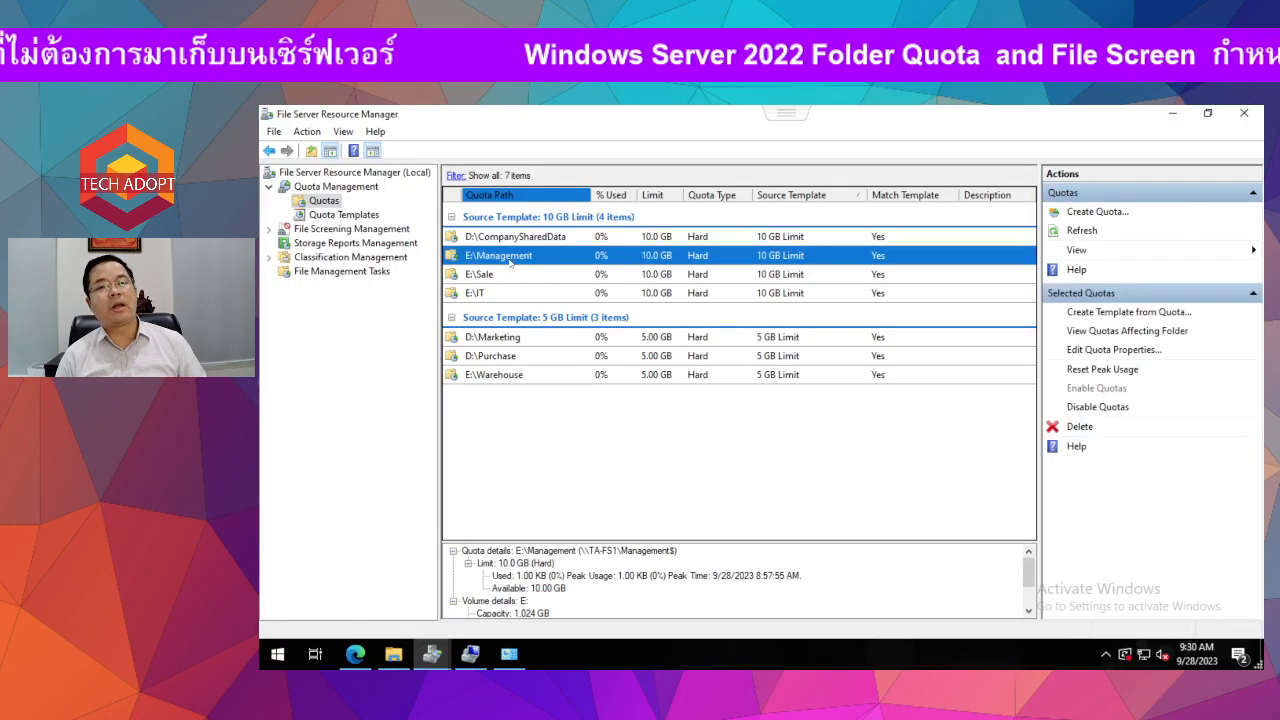
left_click(484, 292)
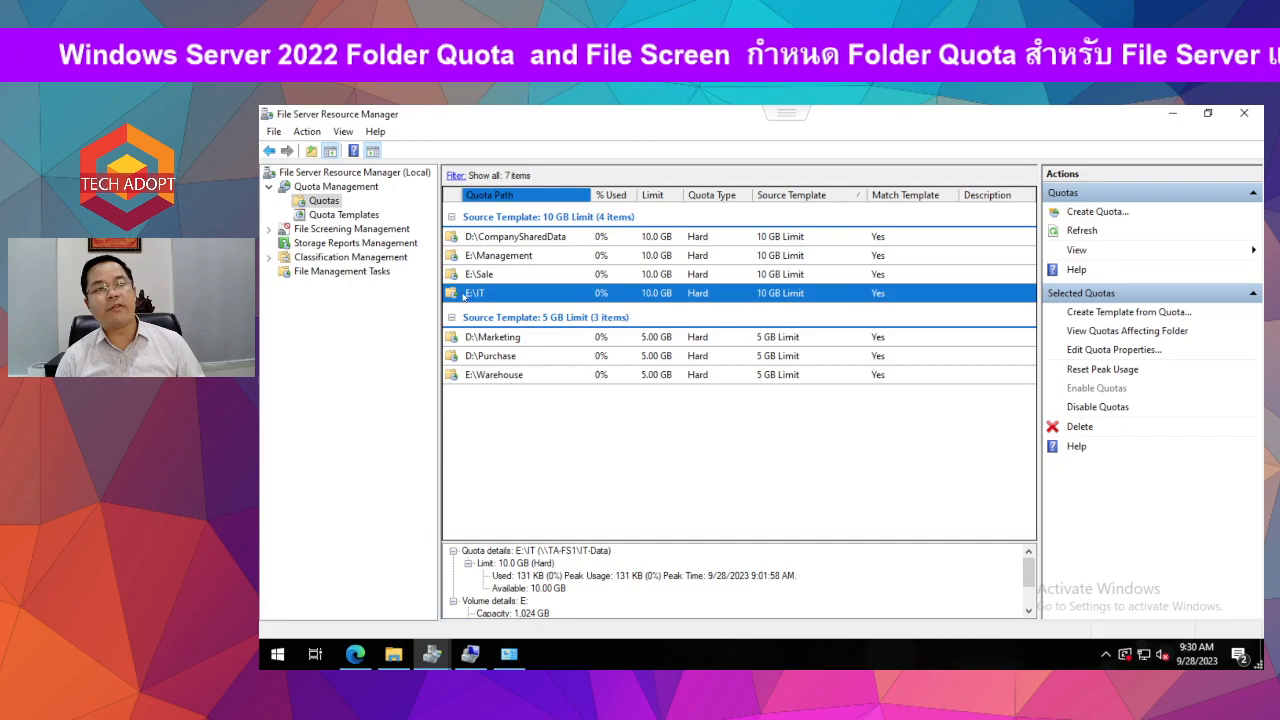
In File Explorer, open Datafile2 (E:) and check the IT folder's properties for available settings
left_click(393, 654)
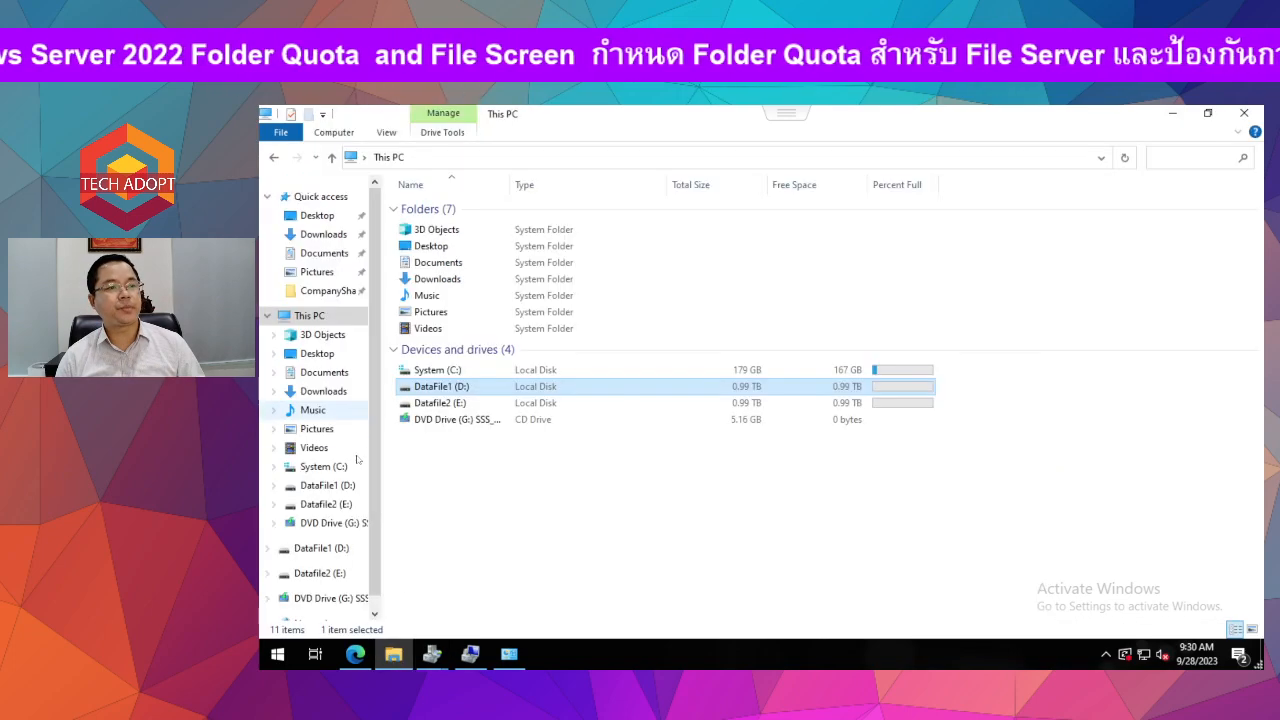
double_click(440, 403)
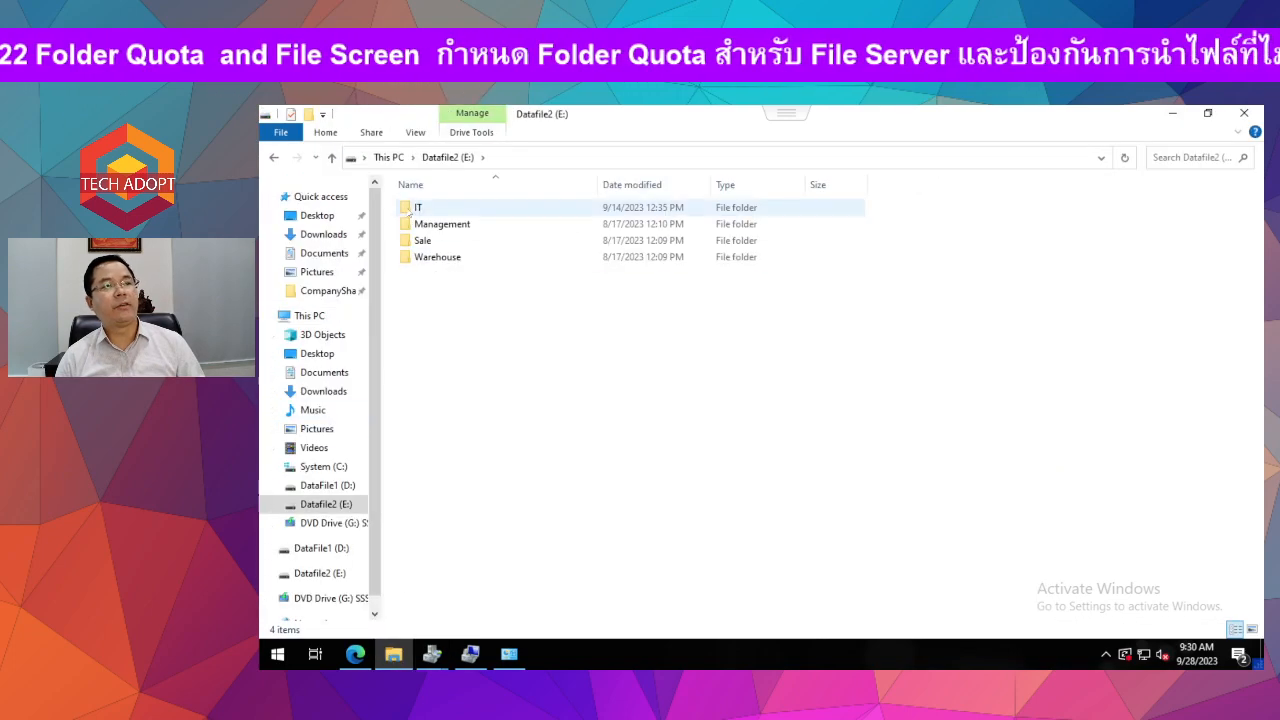
left_click(412, 207)
right_click(408, 208)
left_click(888, 461)
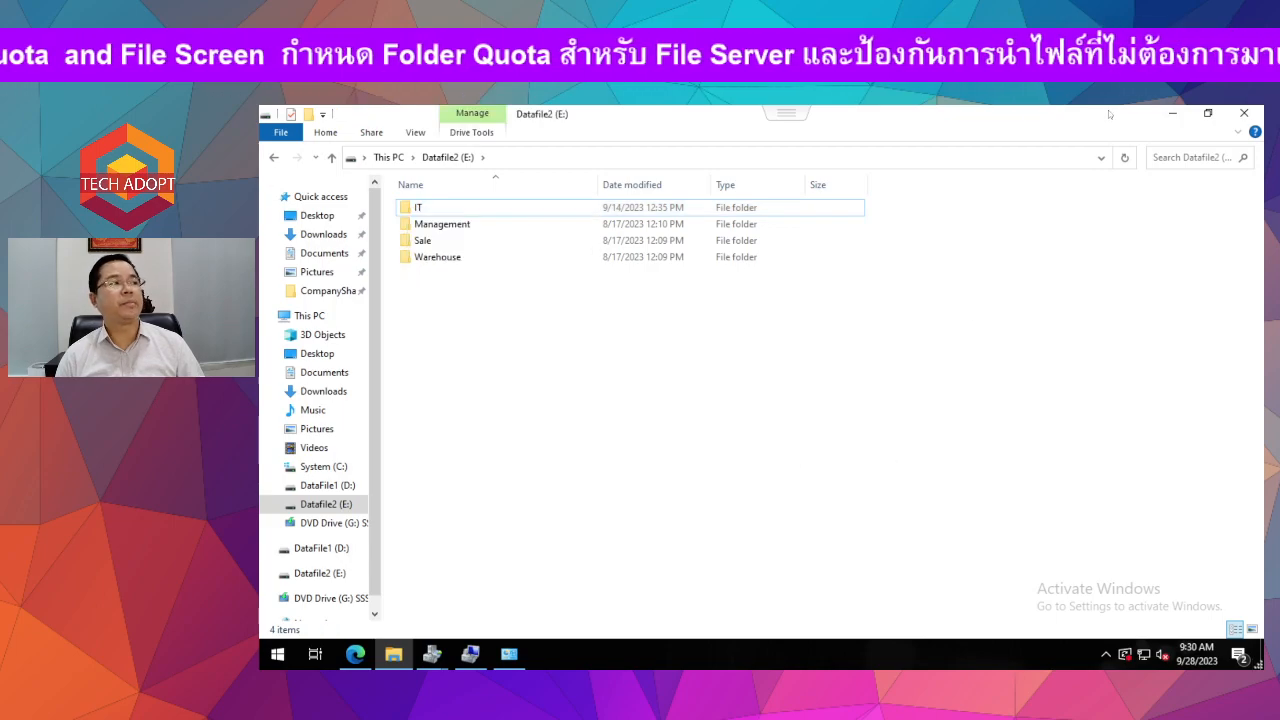
left_click(1172, 112)
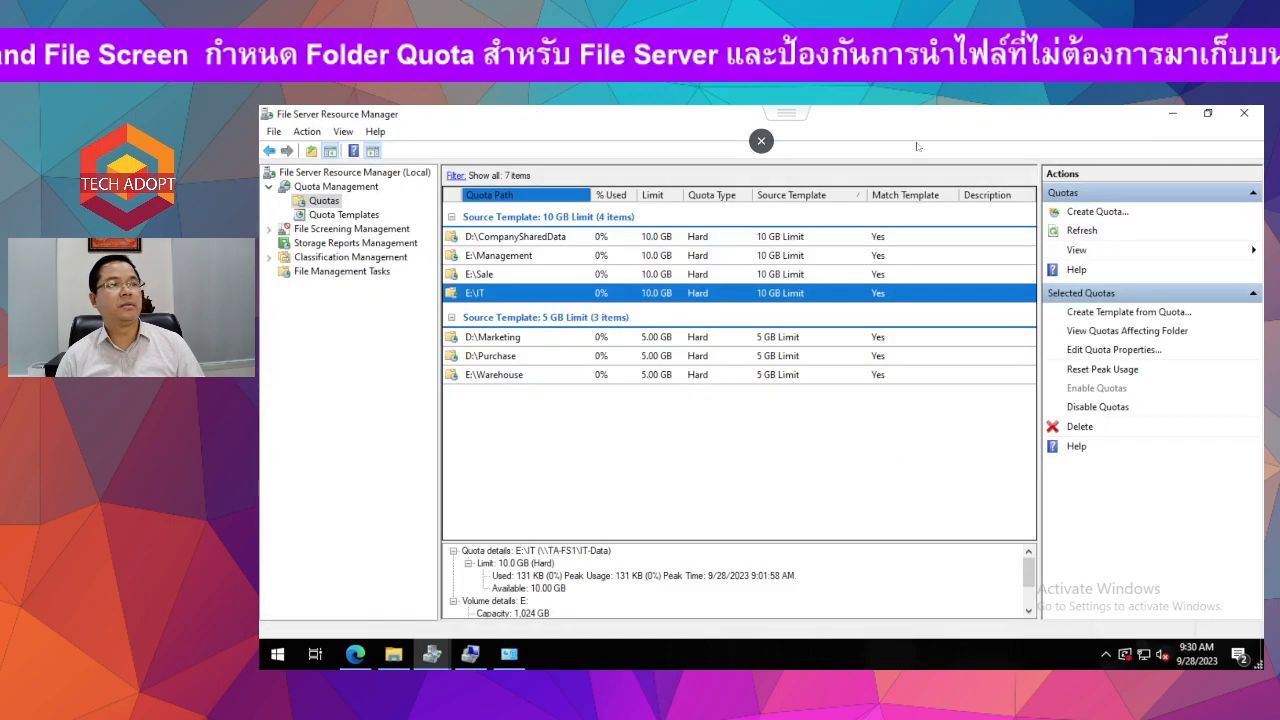
left_click(393, 654)
right_click(431, 207)
left_click(480, 485)
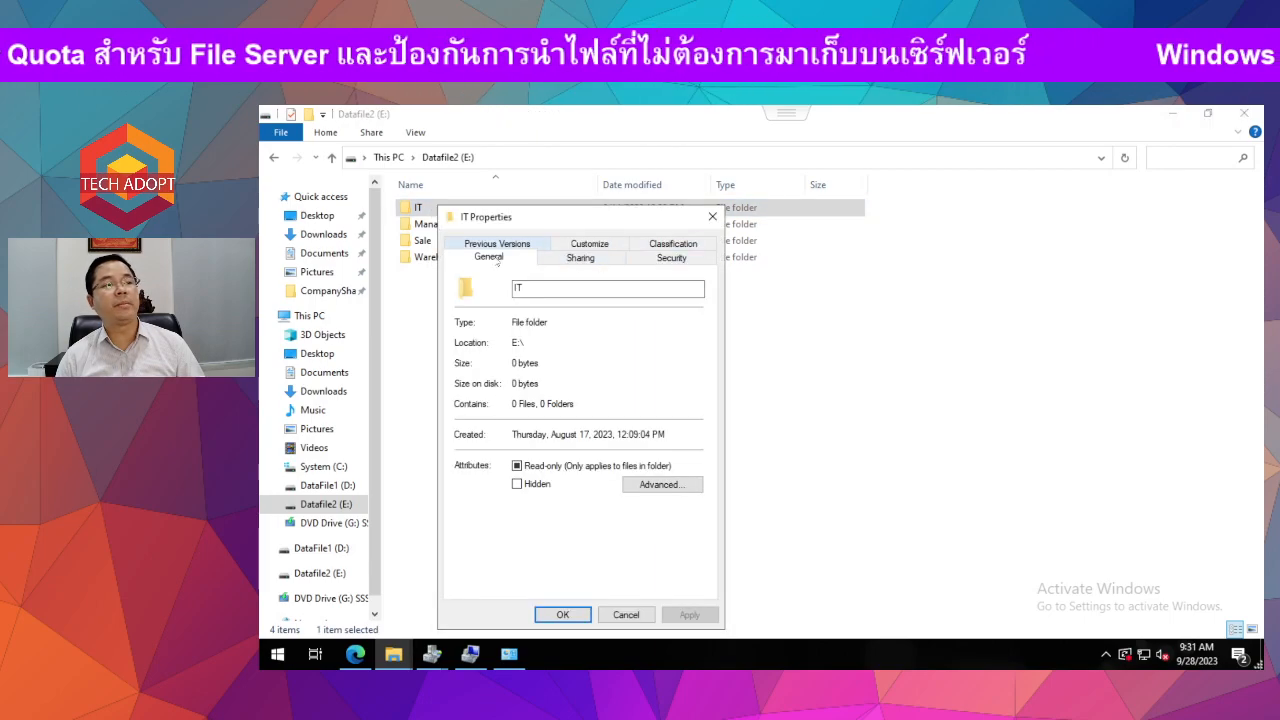
left_click(712, 216)
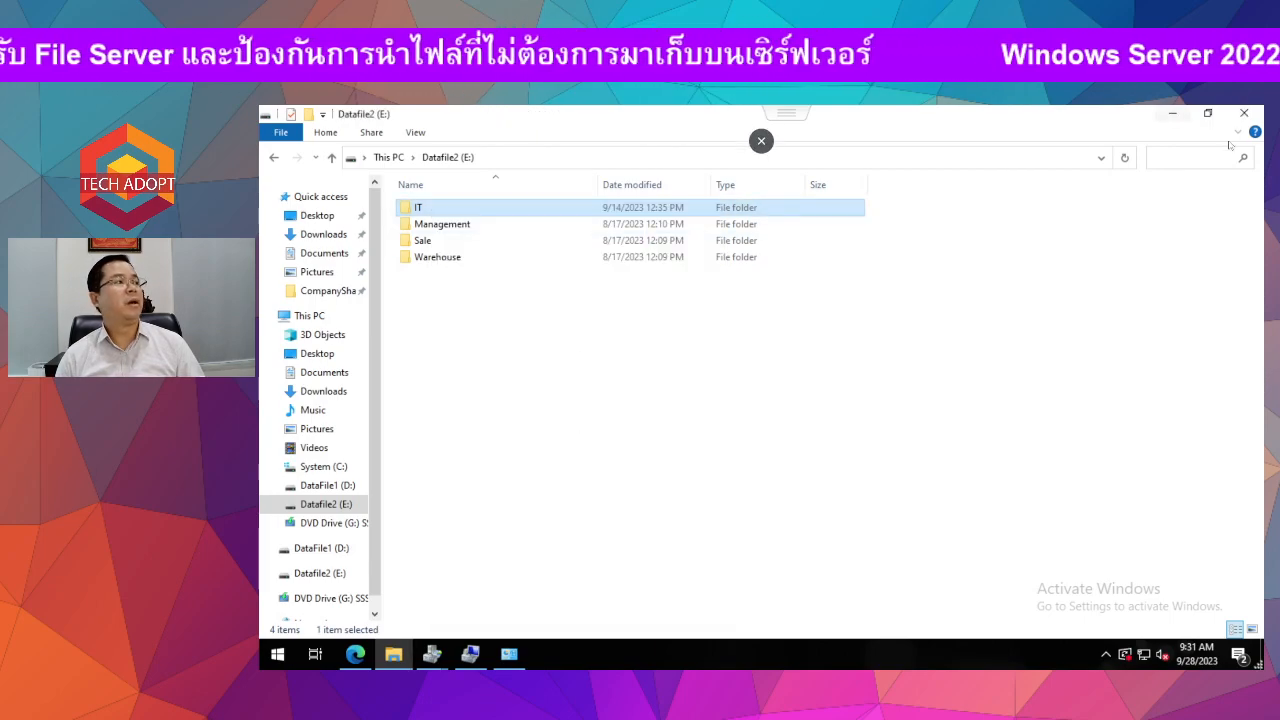
Return to File Server Resource Manager and start a new quota with E:\Warehouse as its path
key("alt+Tab")
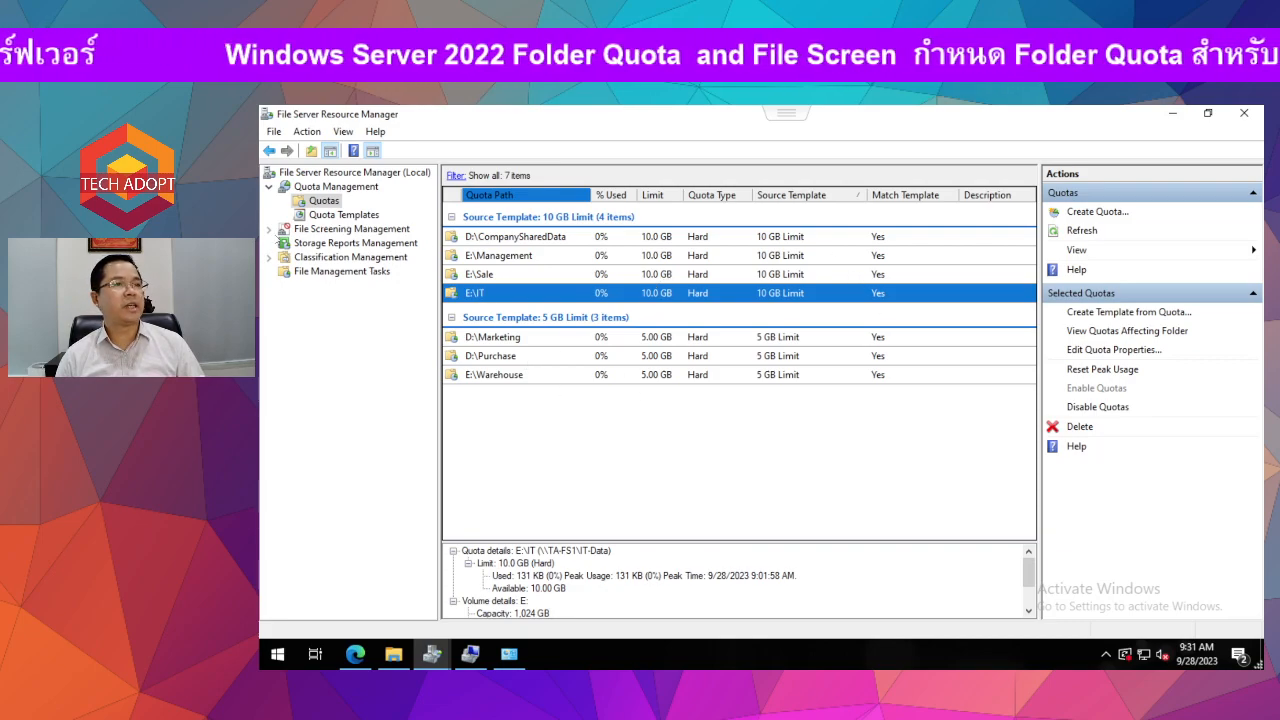
left_click(318, 187)
right_click(320, 187)
left_click(316, 200)
left_click(320, 200)
right_click(322, 200)
left_click(371, 206)
left_click(878, 228)
scroll(713, 400, "down", 1)
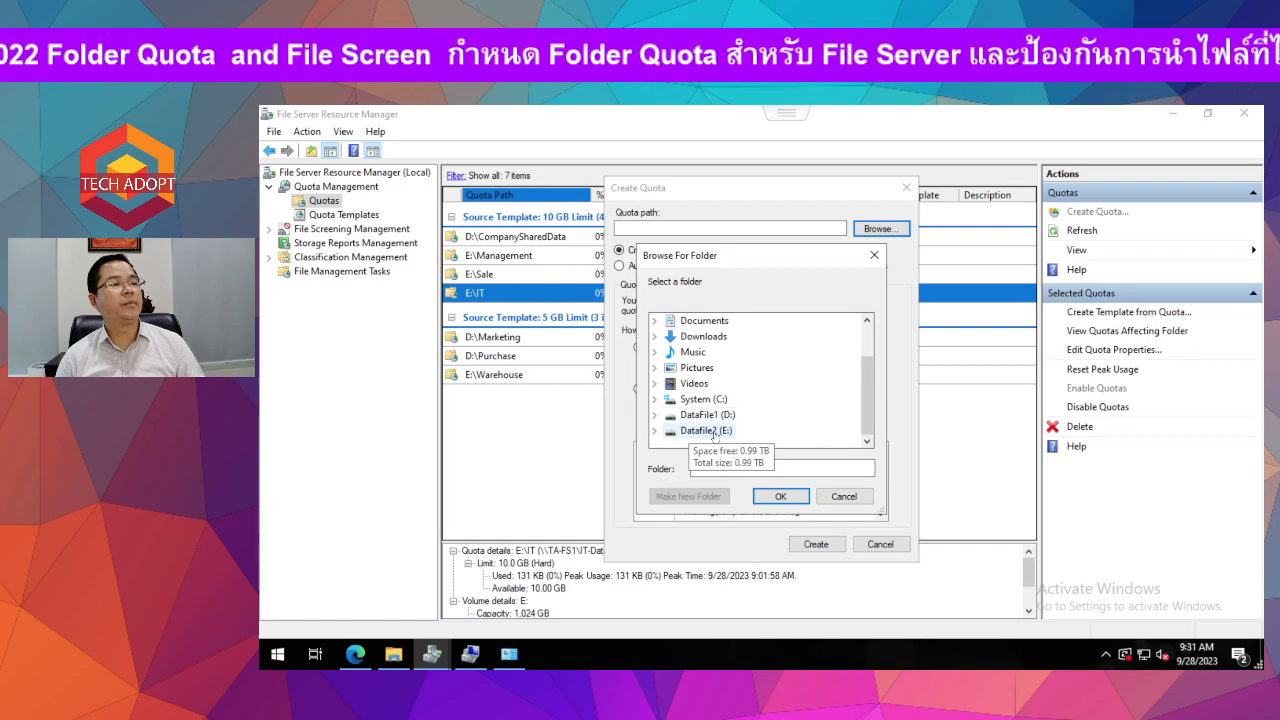
double_click(713, 431)
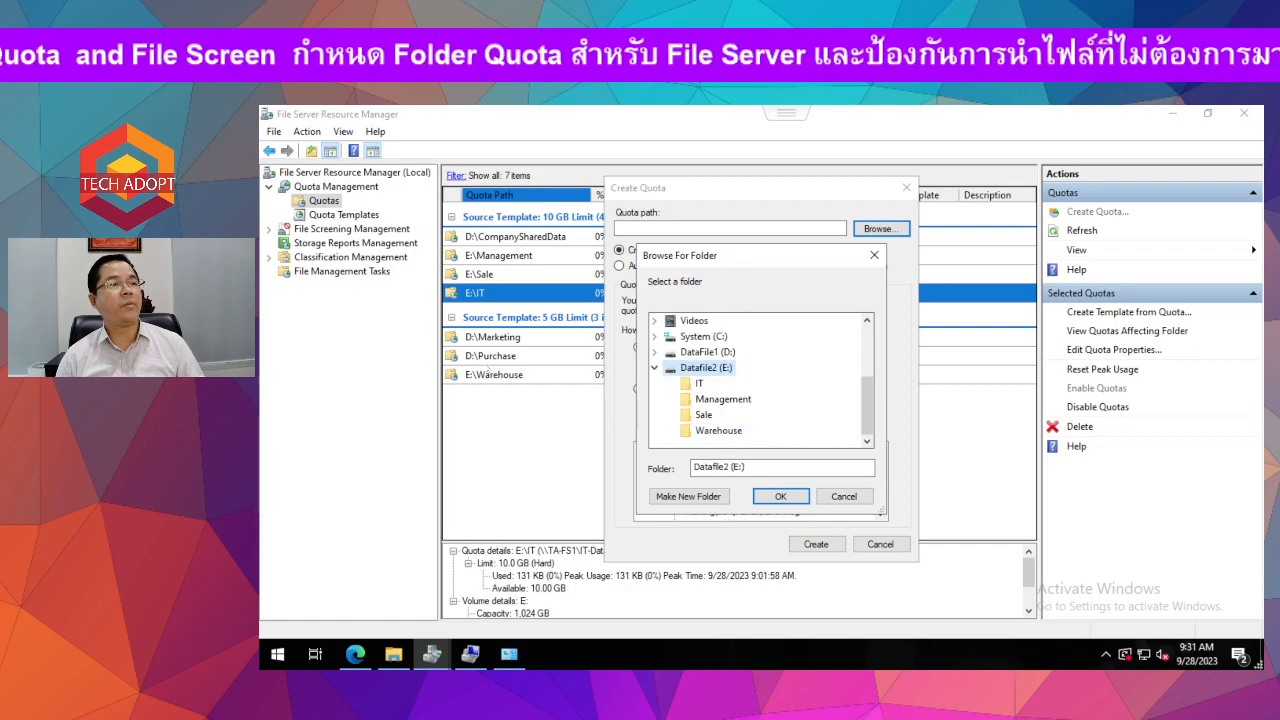
left_click(718, 430)
left_click(780, 496)
Look through the quota templates, try to define custom properties for the E:\Warehouse quota, and cancel creating it
left_click(703, 366)
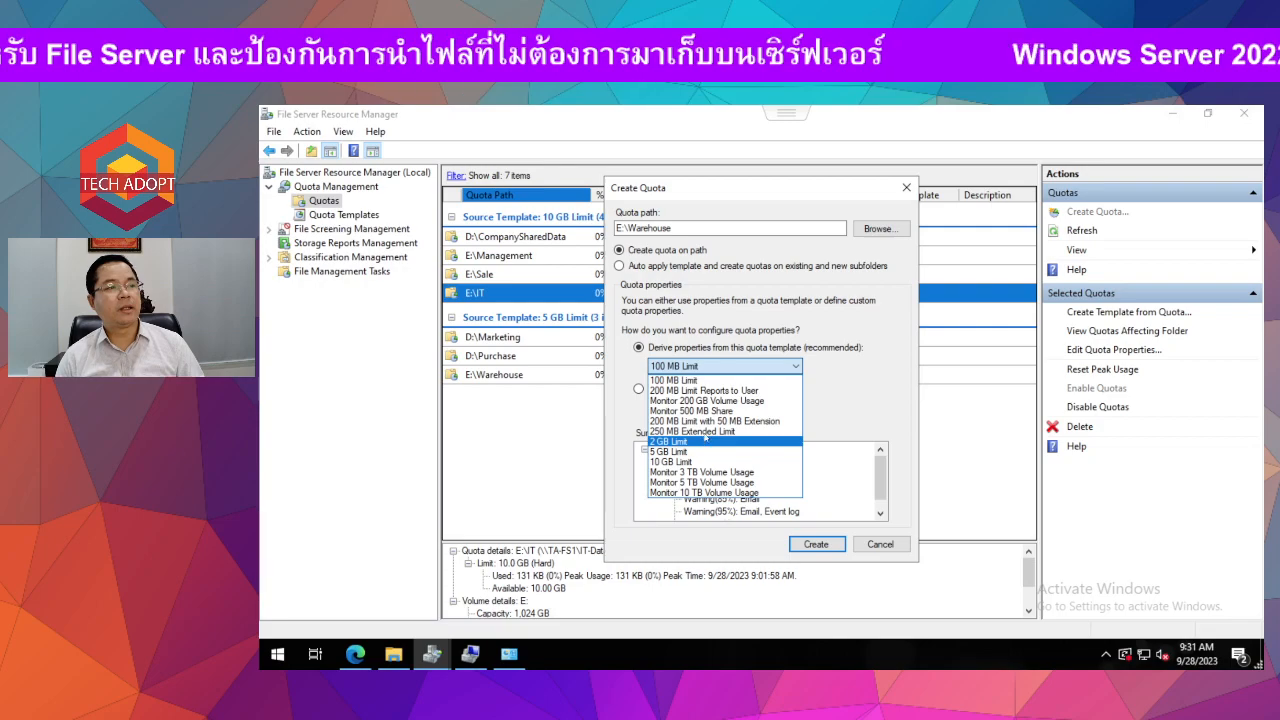
left_click(857, 380)
left_click(675, 391)
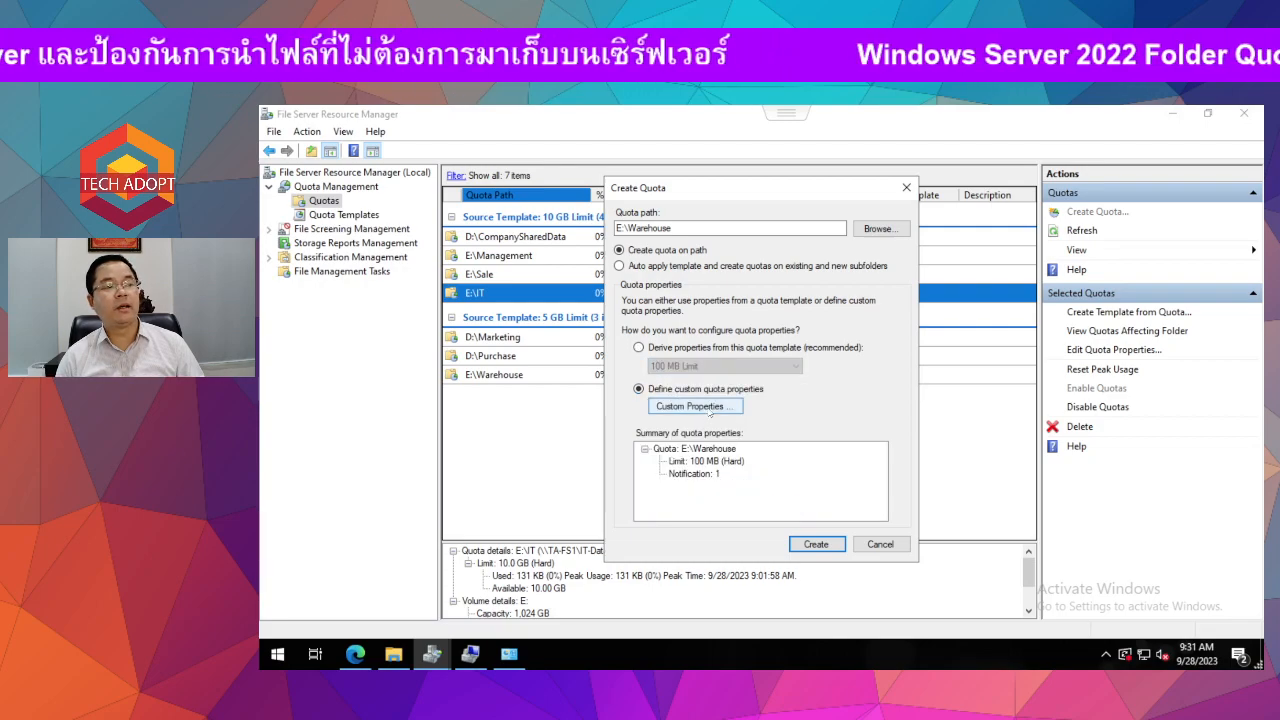
left_click(710, 407)
left_click(884, 448)
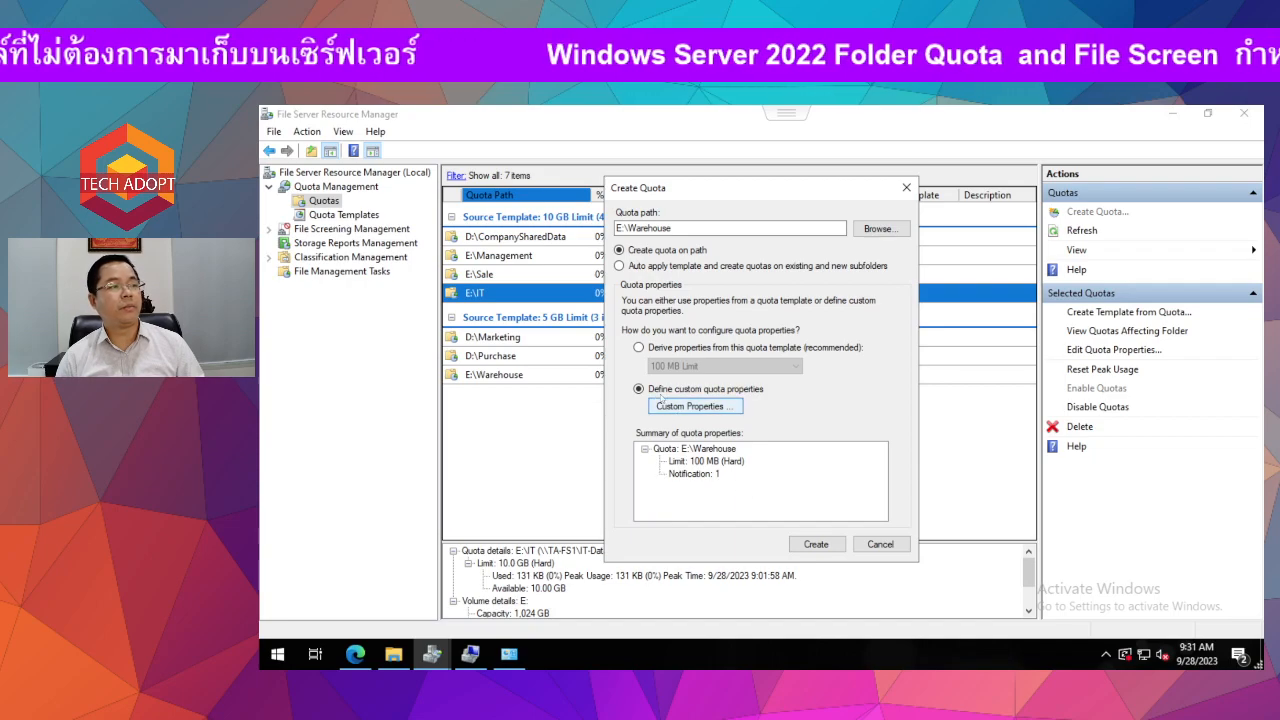
left_click(688, 407)
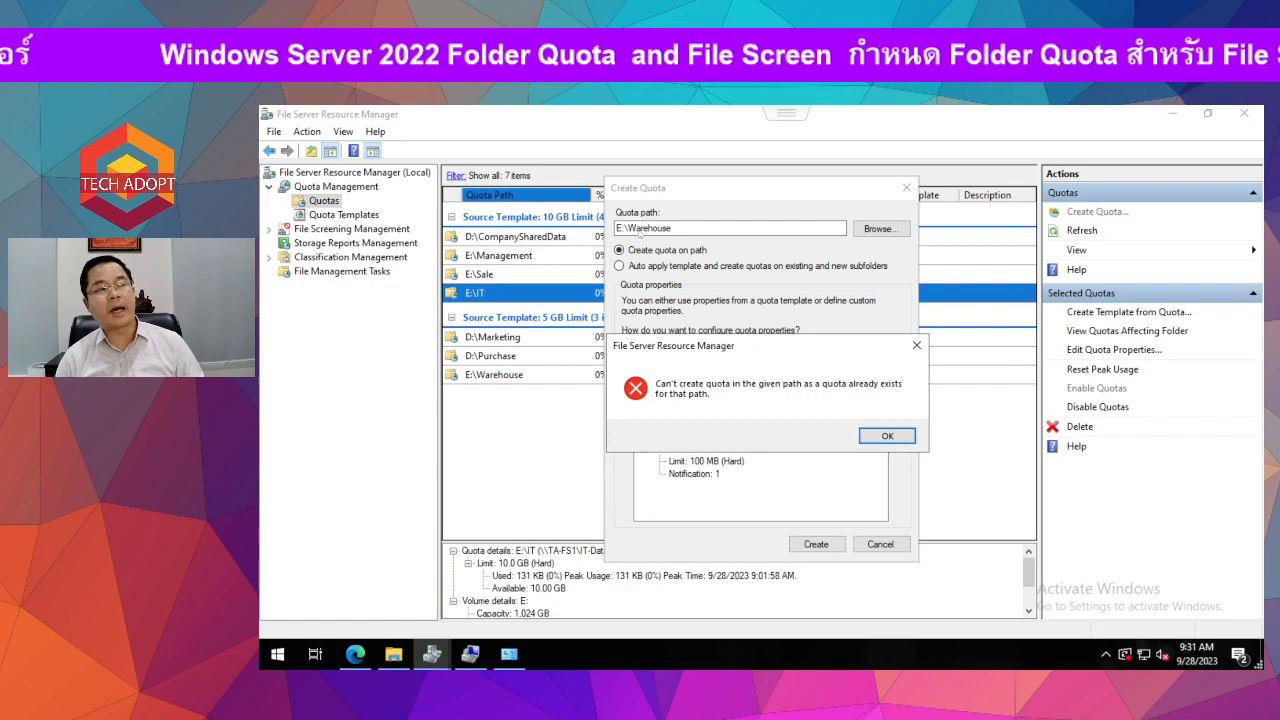
left_click(887, 436)
left_click(882, 543)
Delete the existing 5 GB quota on E:\Warehouse
right_click(573, 377)
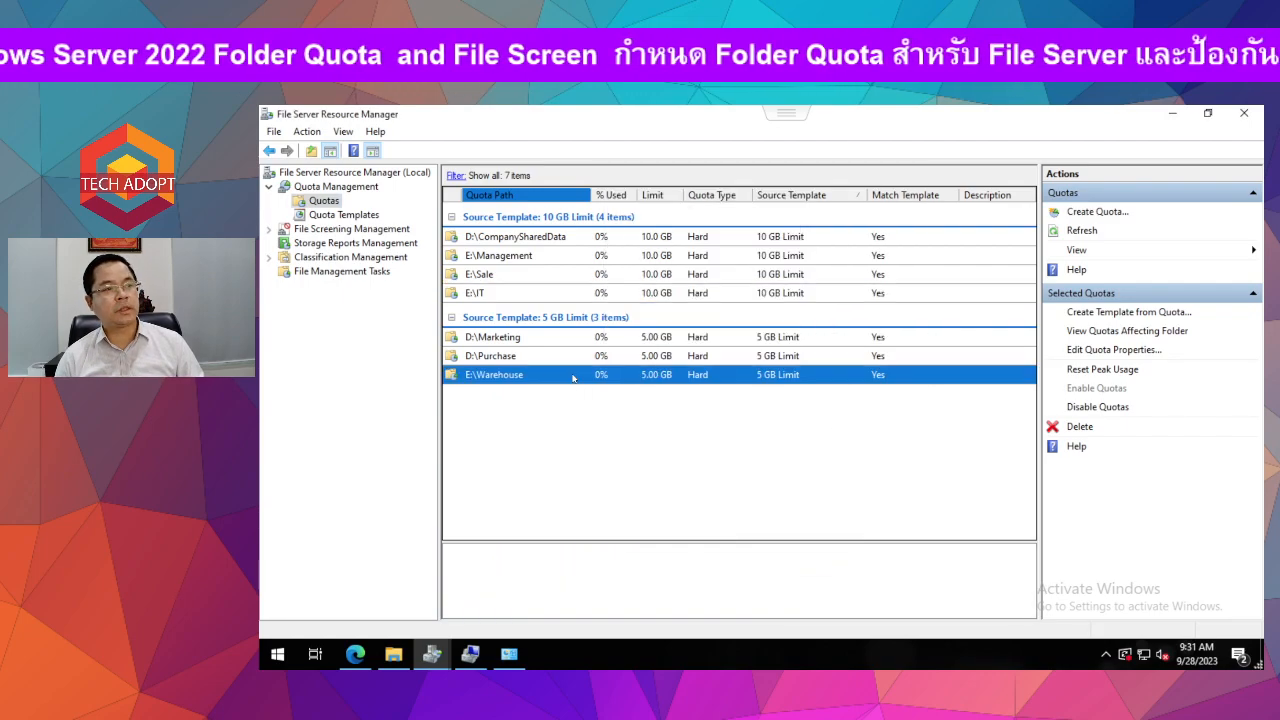
left_click(634, 503)
left_click(777, 432)
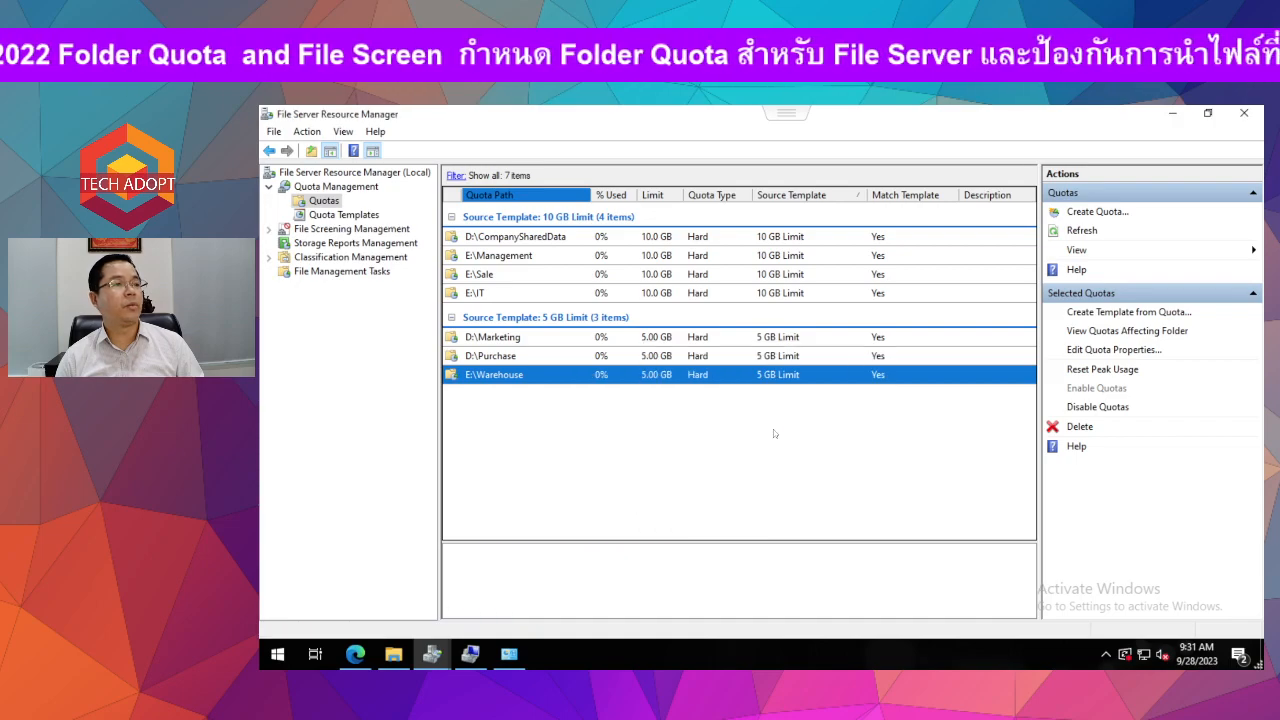
Start creating a new quota and select the Warehouse folder on Datafile2 (E:) as its path
left_click(1066, 214)
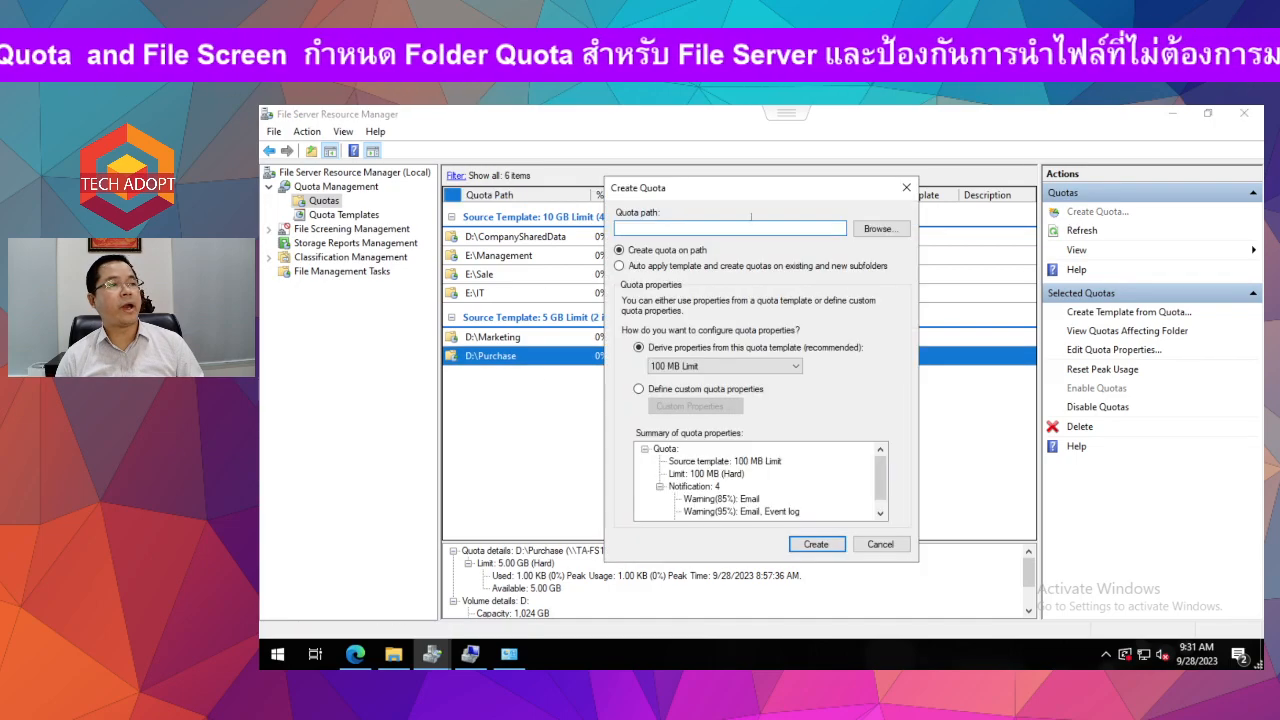
left_click(878, 228)
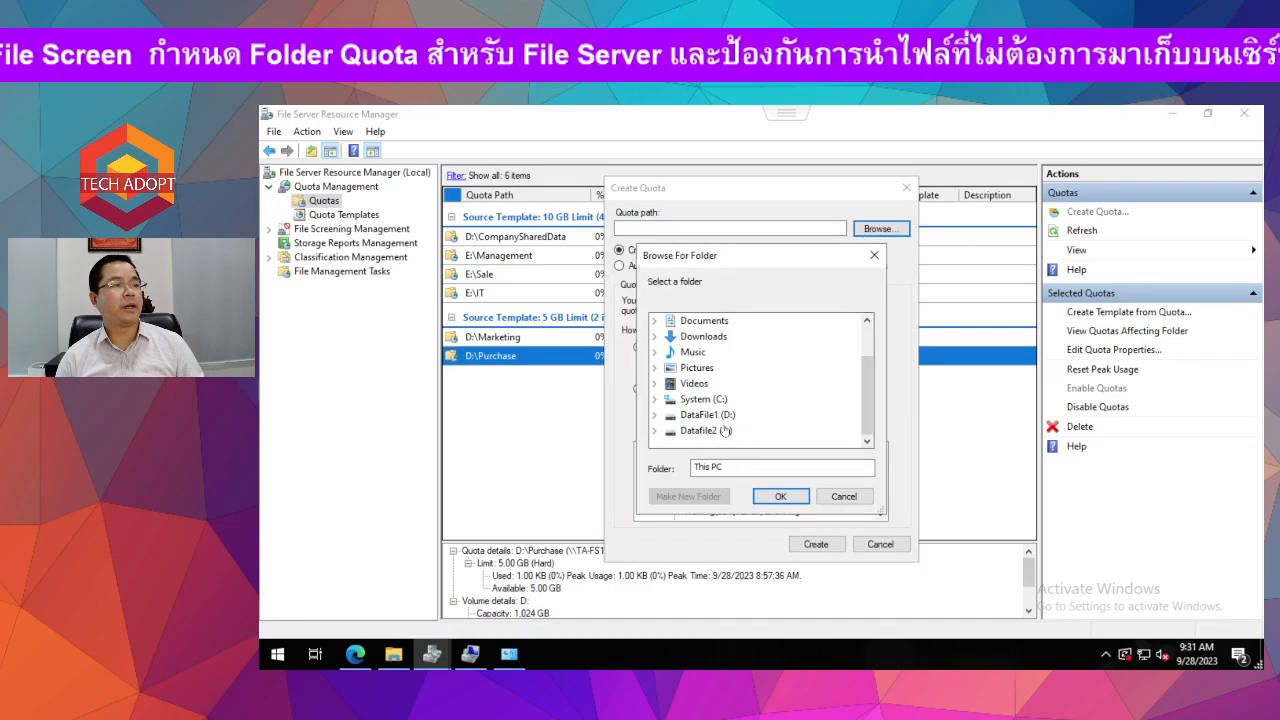
double_click(700, 430)
left_click(718, 430)
left_click(768, 496)
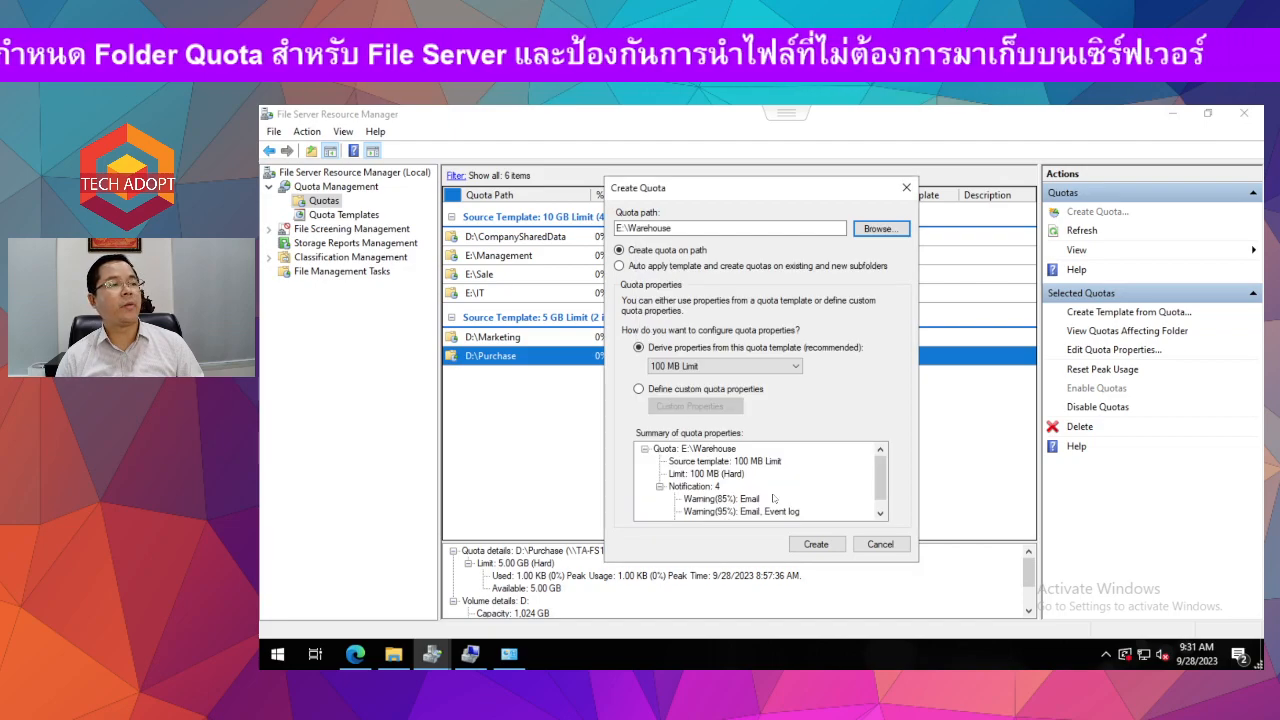
Choose custom quota properties for E:\Warehouse and enter "Warehouse quota" as the description
left_click(639, 389)
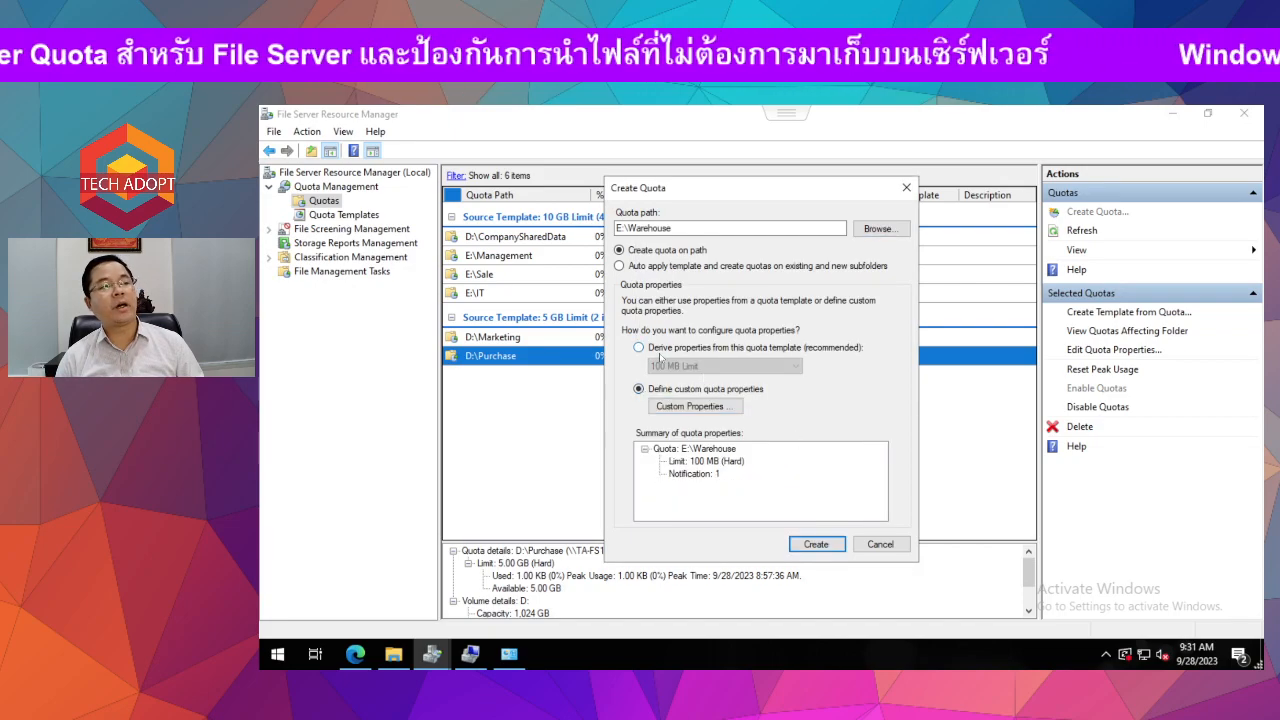
left_click(692, 406)
left_click(648, 271)
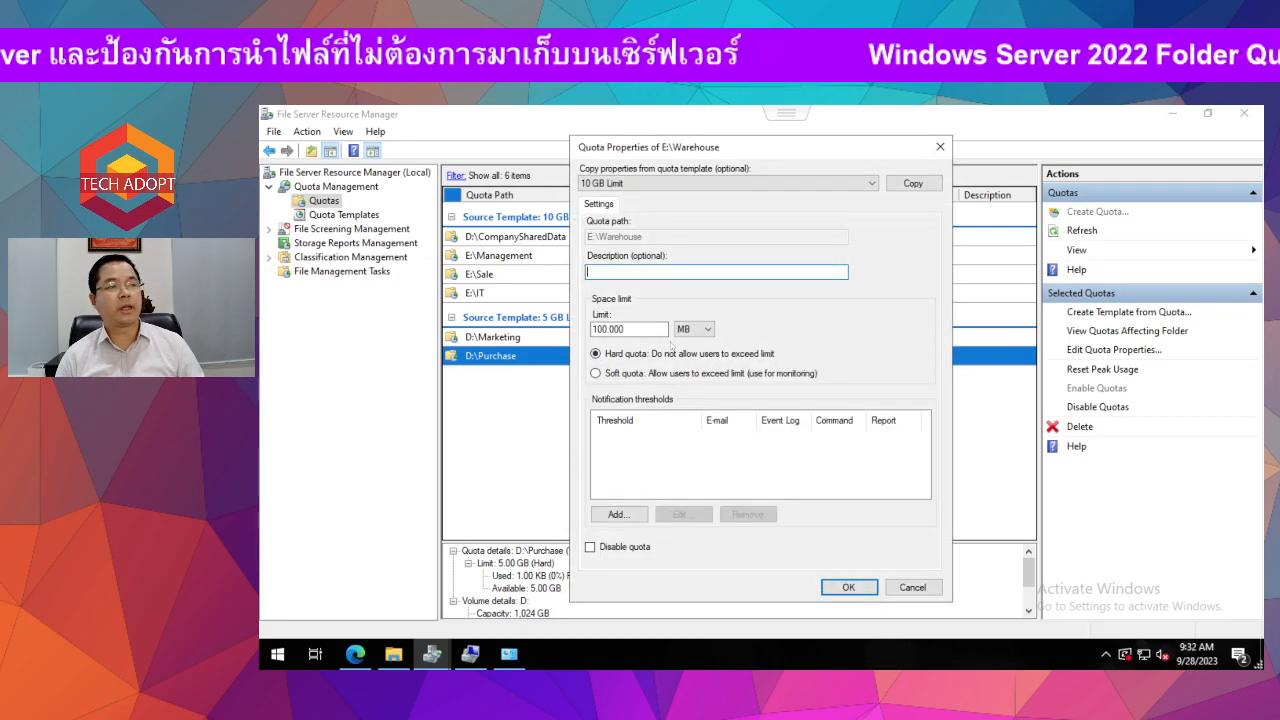
type("Ware")
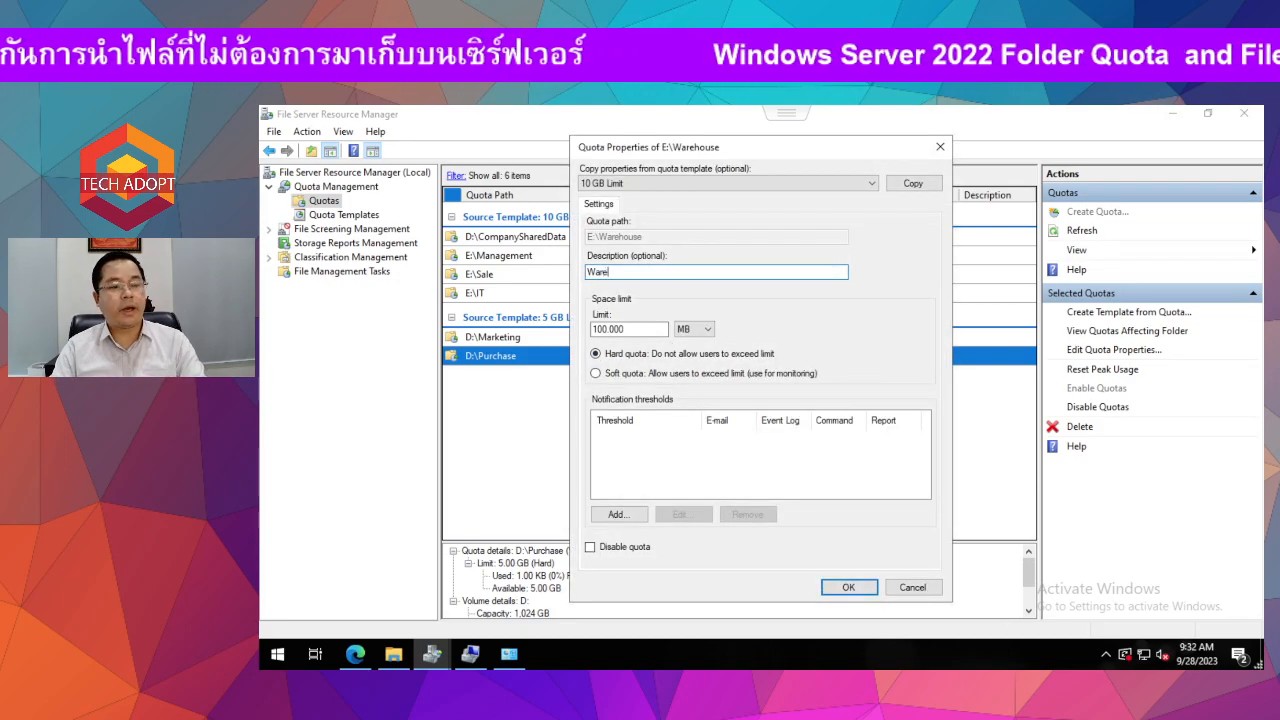
type("house")
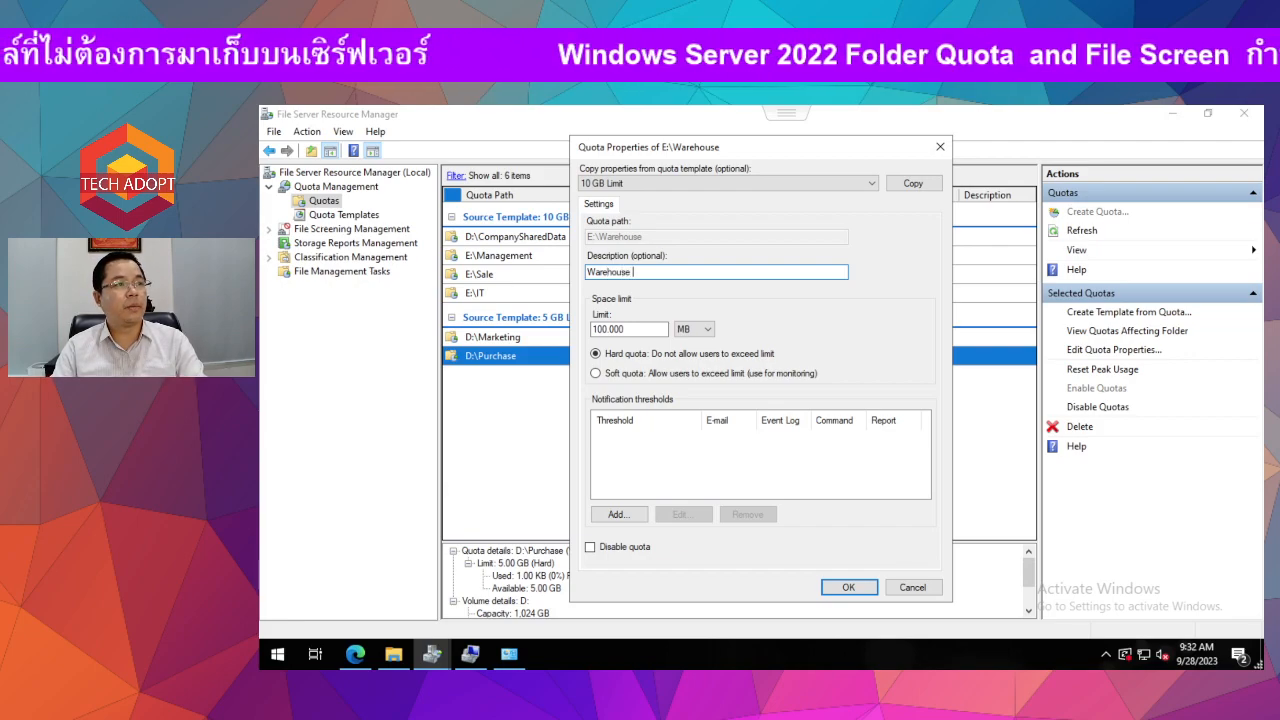
type(" W")
key("BackSpace")
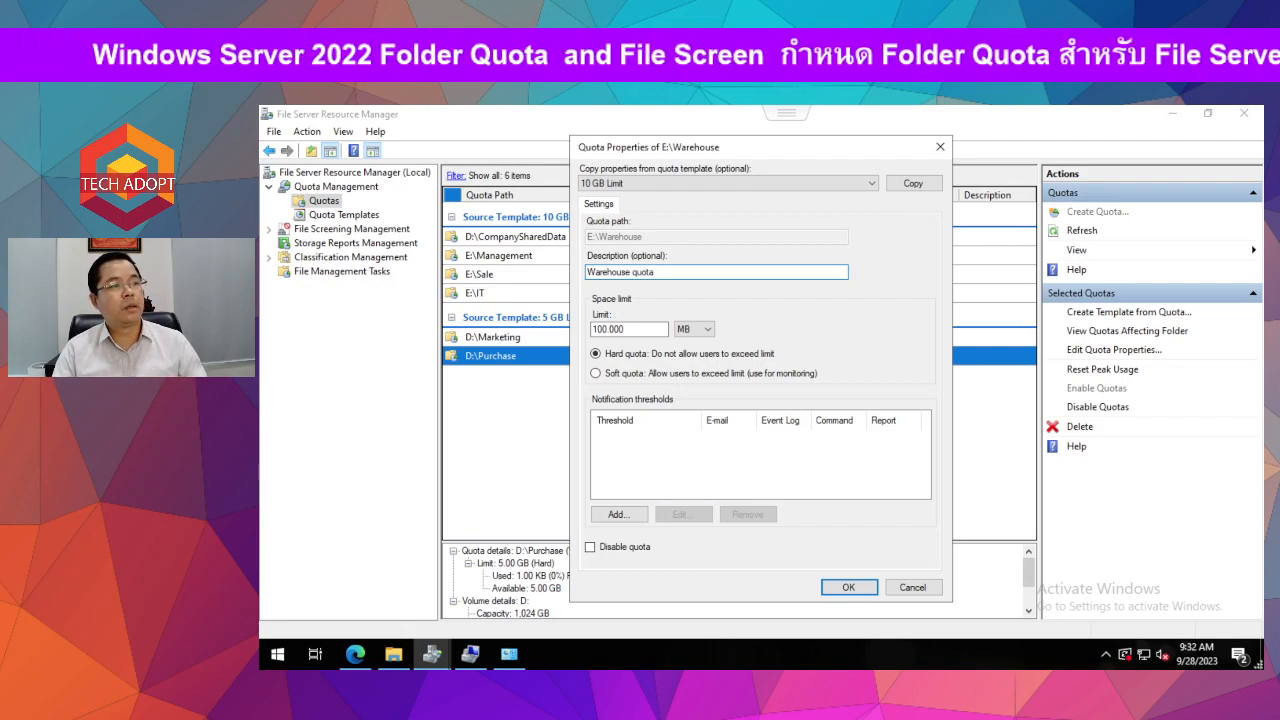
Try an 8 GB soft limit in the custom properties of the E:\Warehouse quota and cancel creating the quota
left_click(688, 330)
left_click(690, 364)
left_click_drag(645, 330, 339, 321)
type("8")
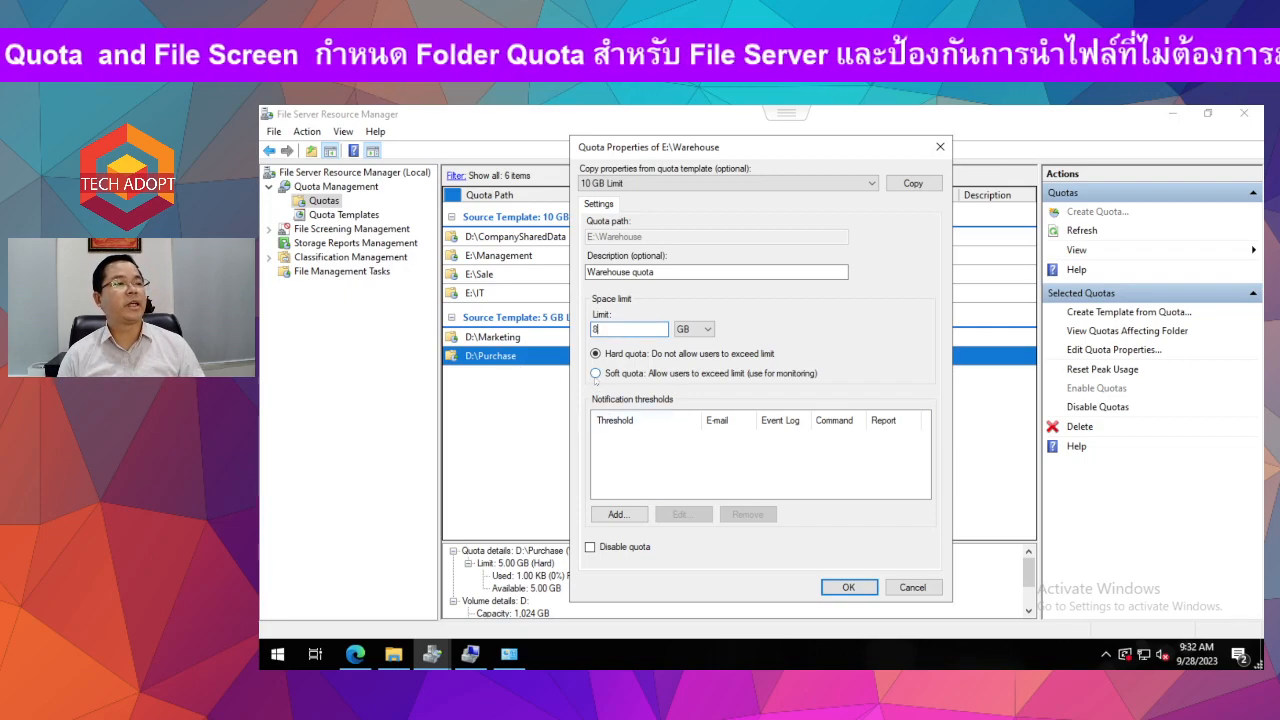
left_click(596, 373)
left_click(618, 514)
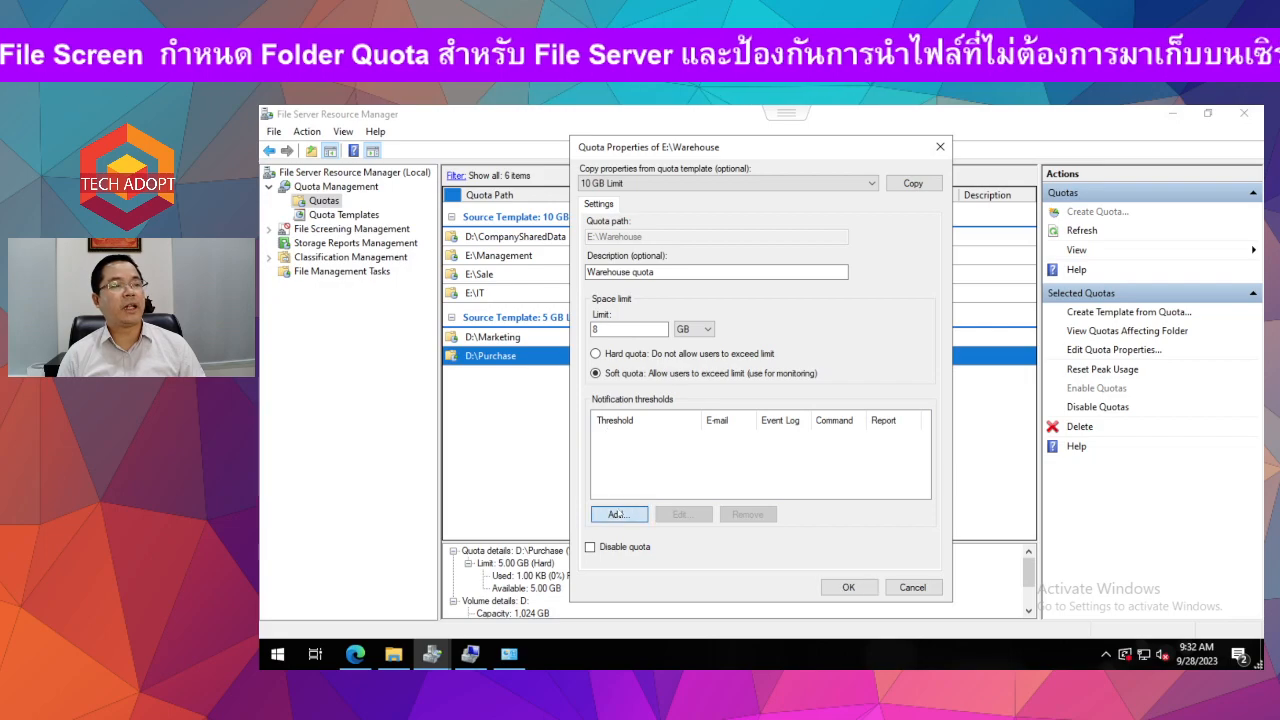
left_click(913, 592)
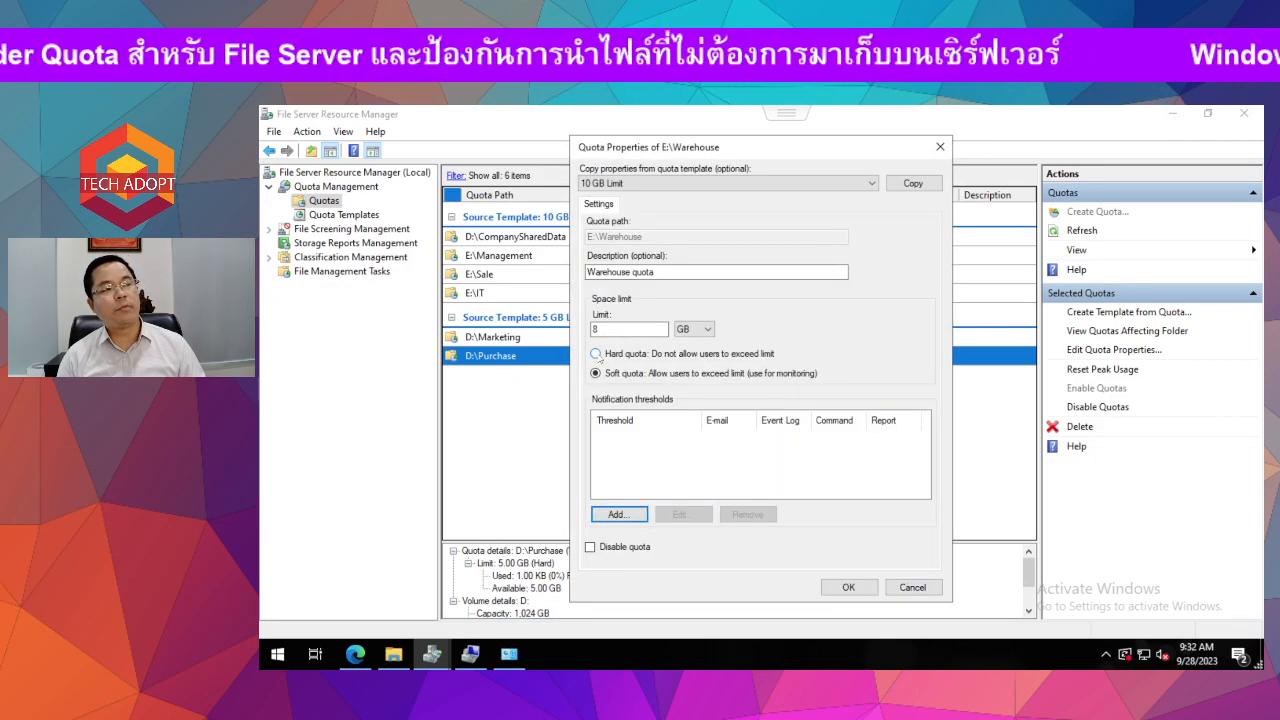
left_click(913, 589)
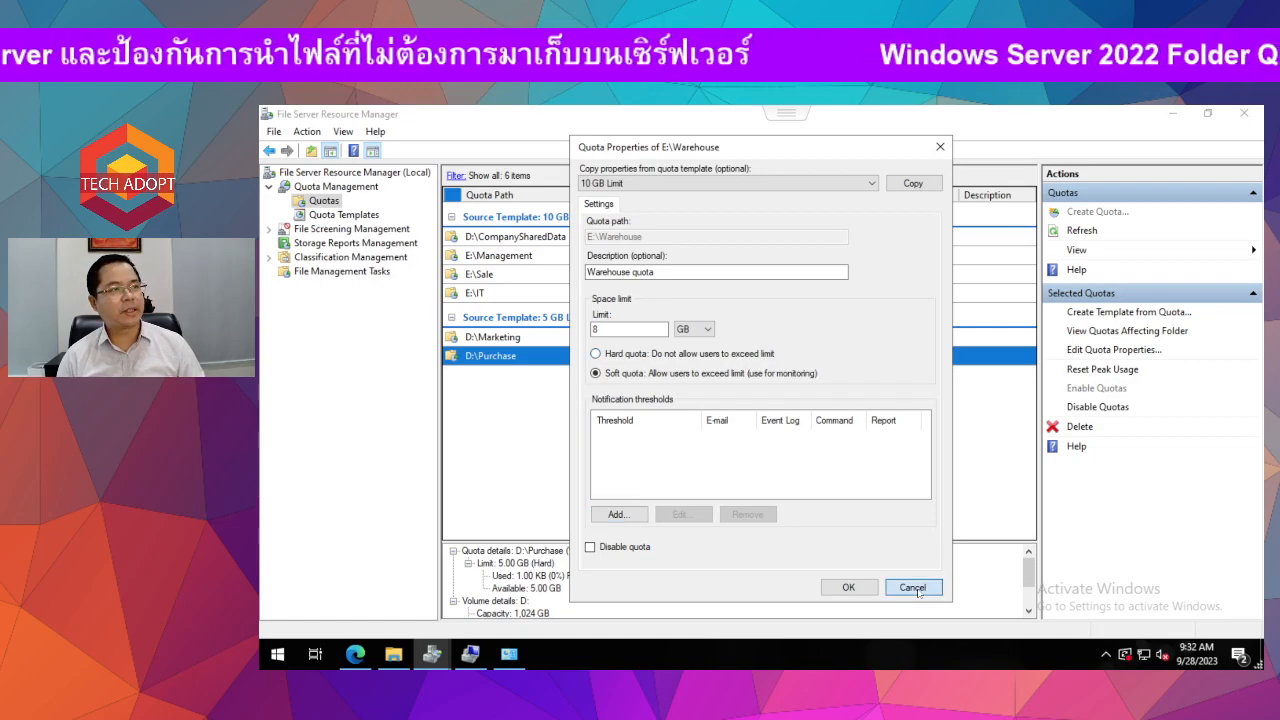
left_click(881, 546)
Try to create a quota from the 10 GB Limit template, switching between custom and template-derived properties, and cancel it
left_click(320, 216)
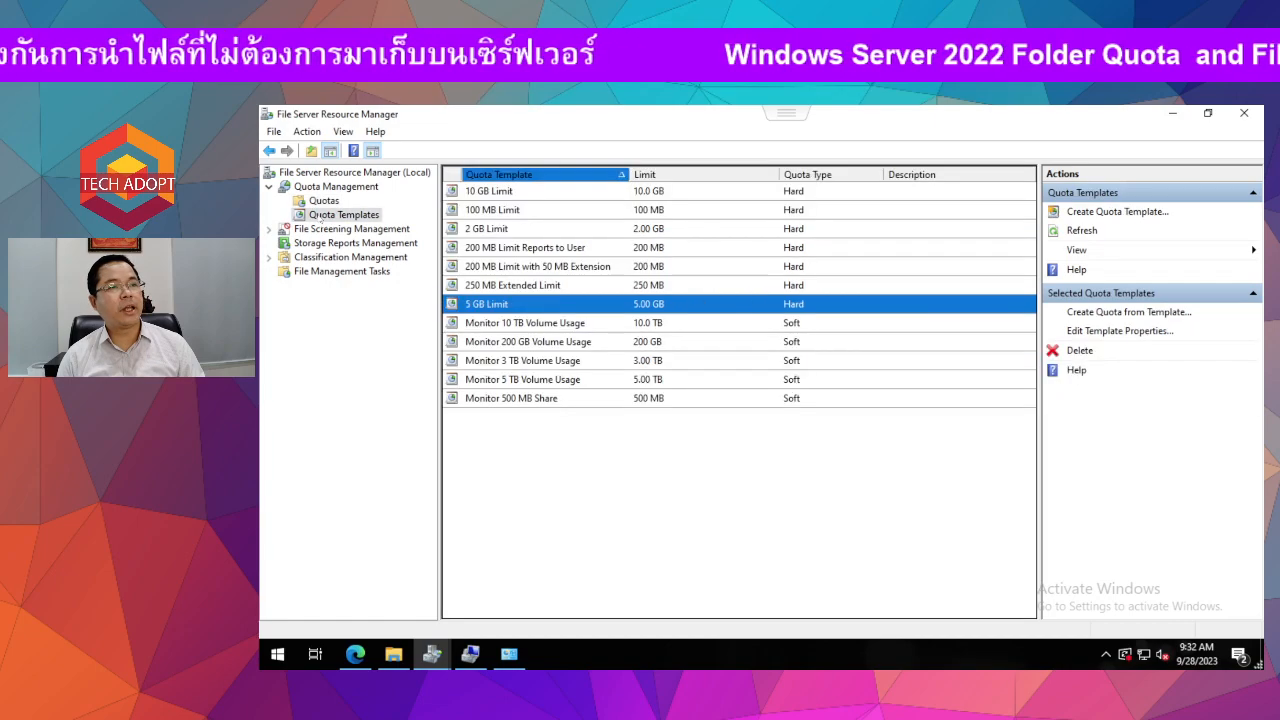
left_click(492, 250)
left_click(492, 230)
left_click(492, 210)
left_click(495, 191)
right_click(515, 190)
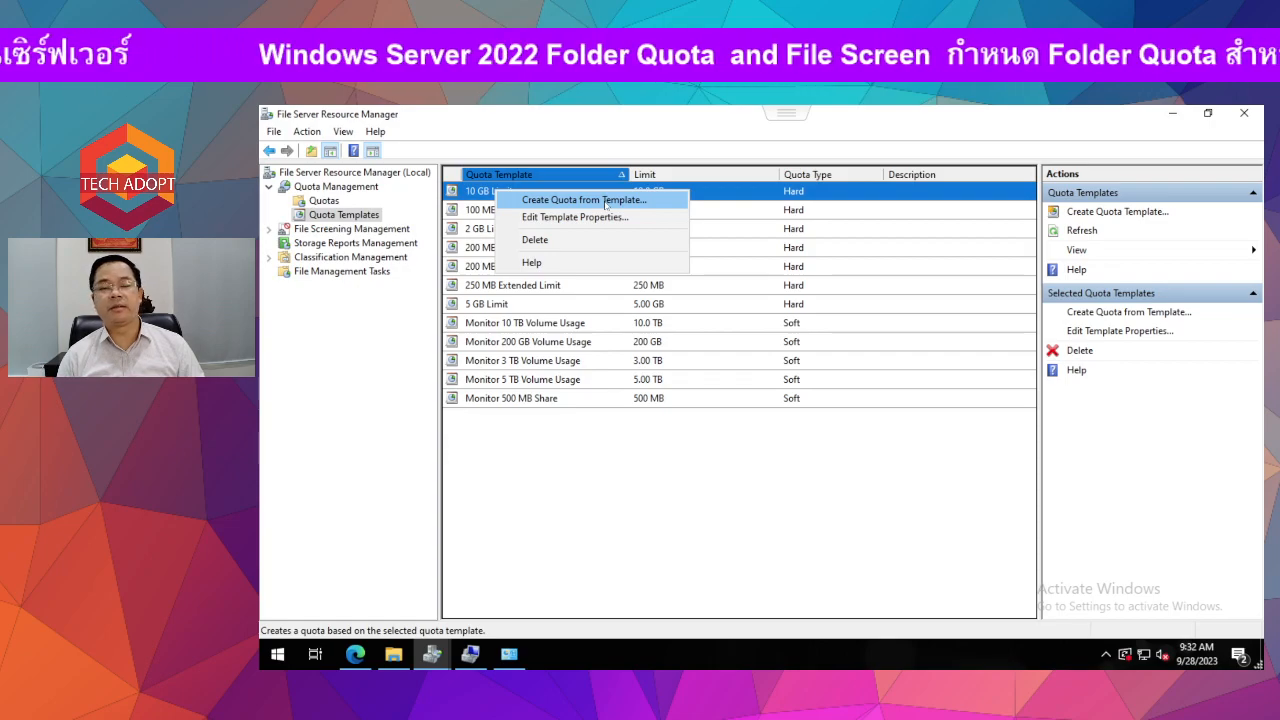
left_click(583, 205)
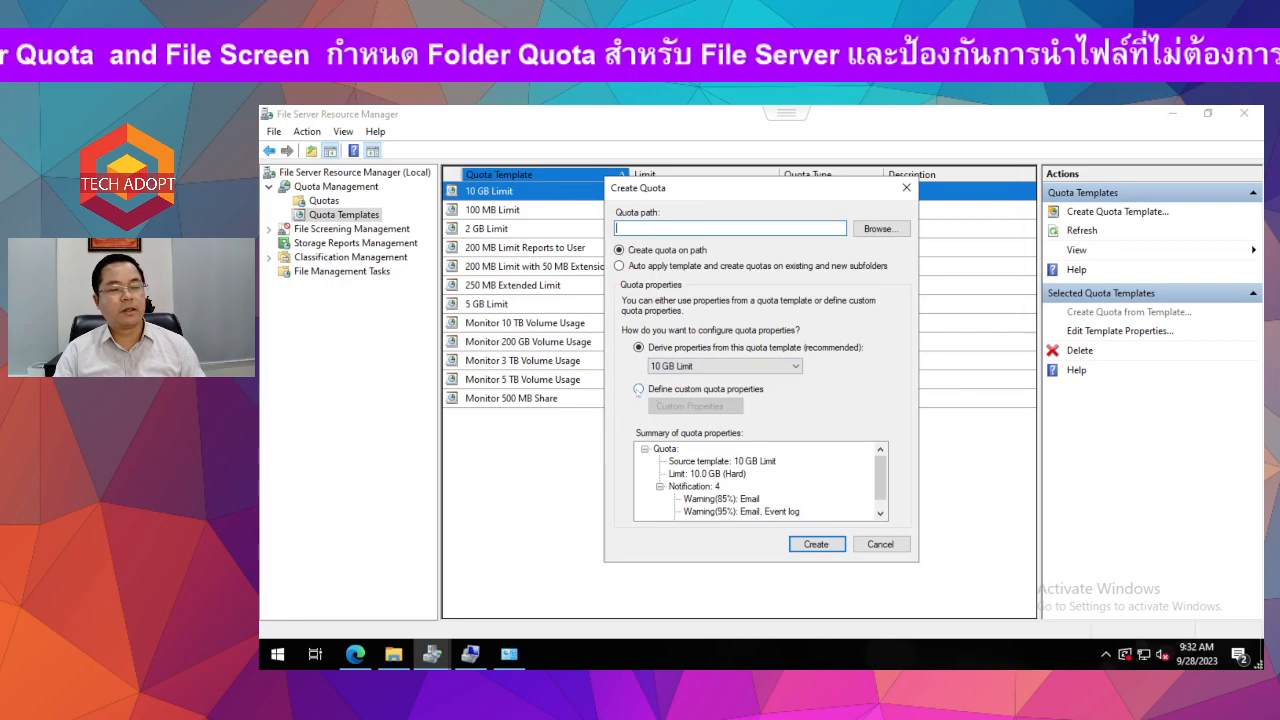
left_click(640, 390)
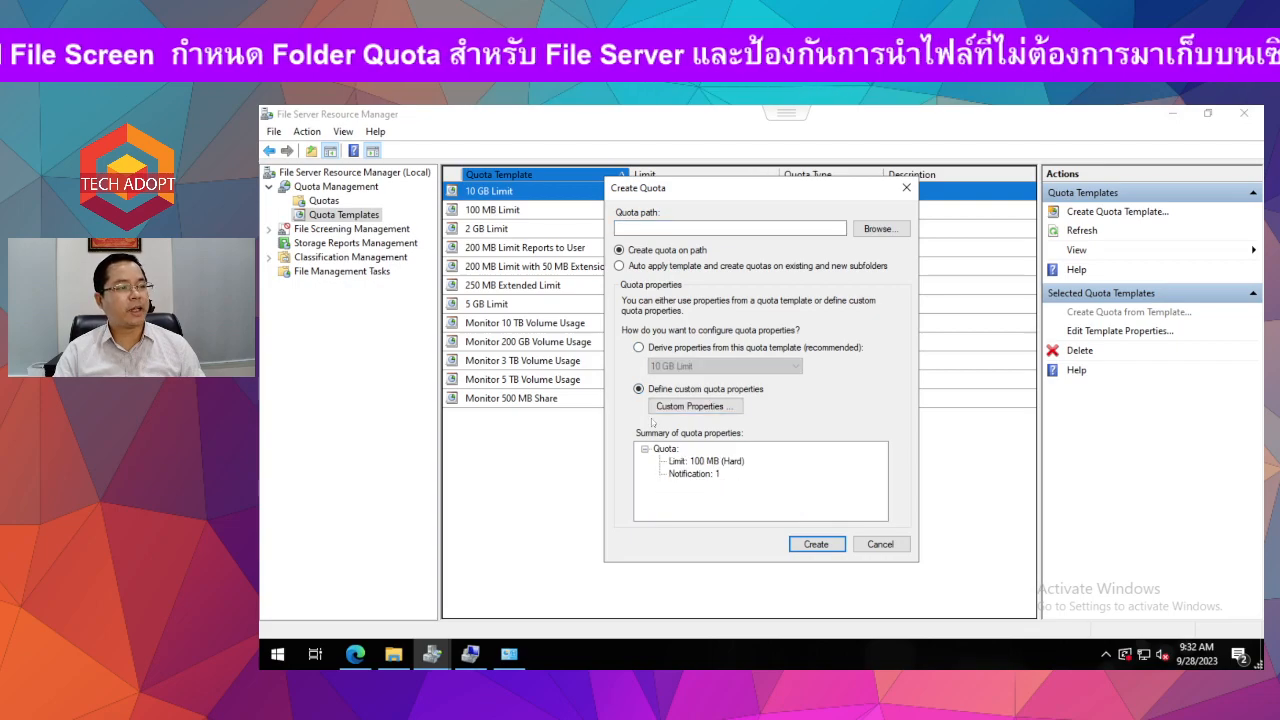
left_click(638, 347)
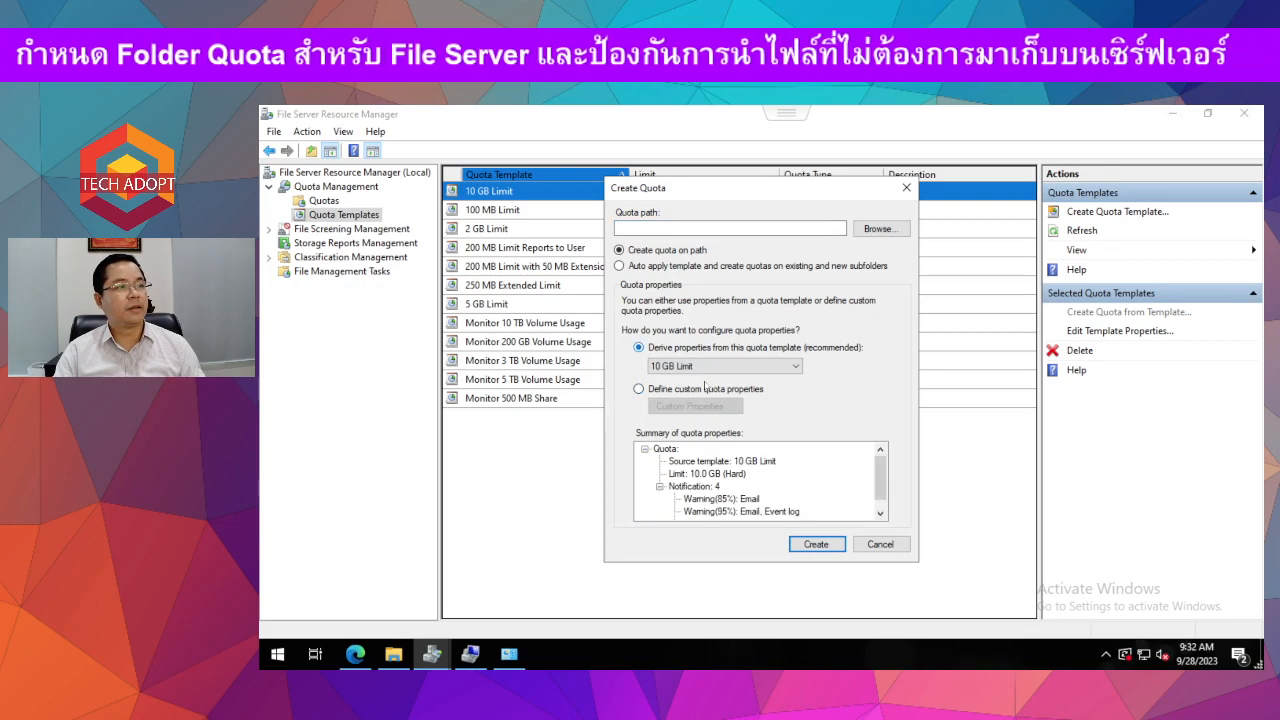
left_click(878, 545)
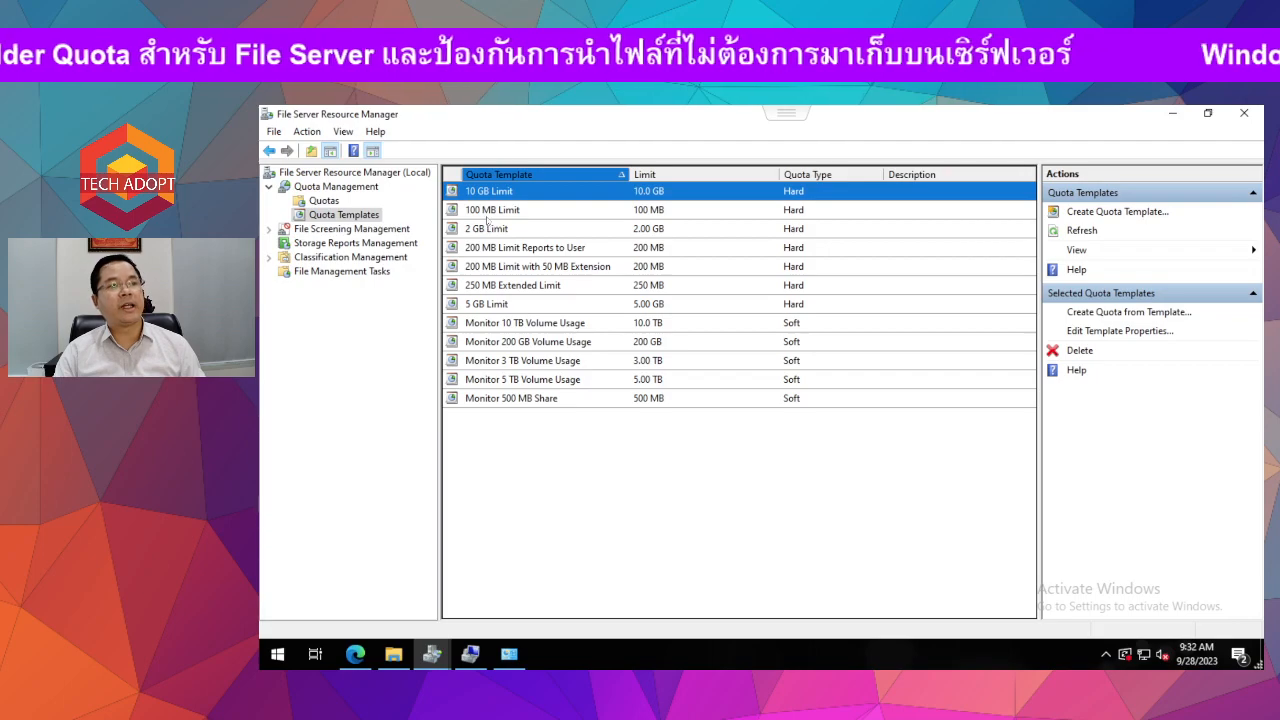
left_click(540, 444)
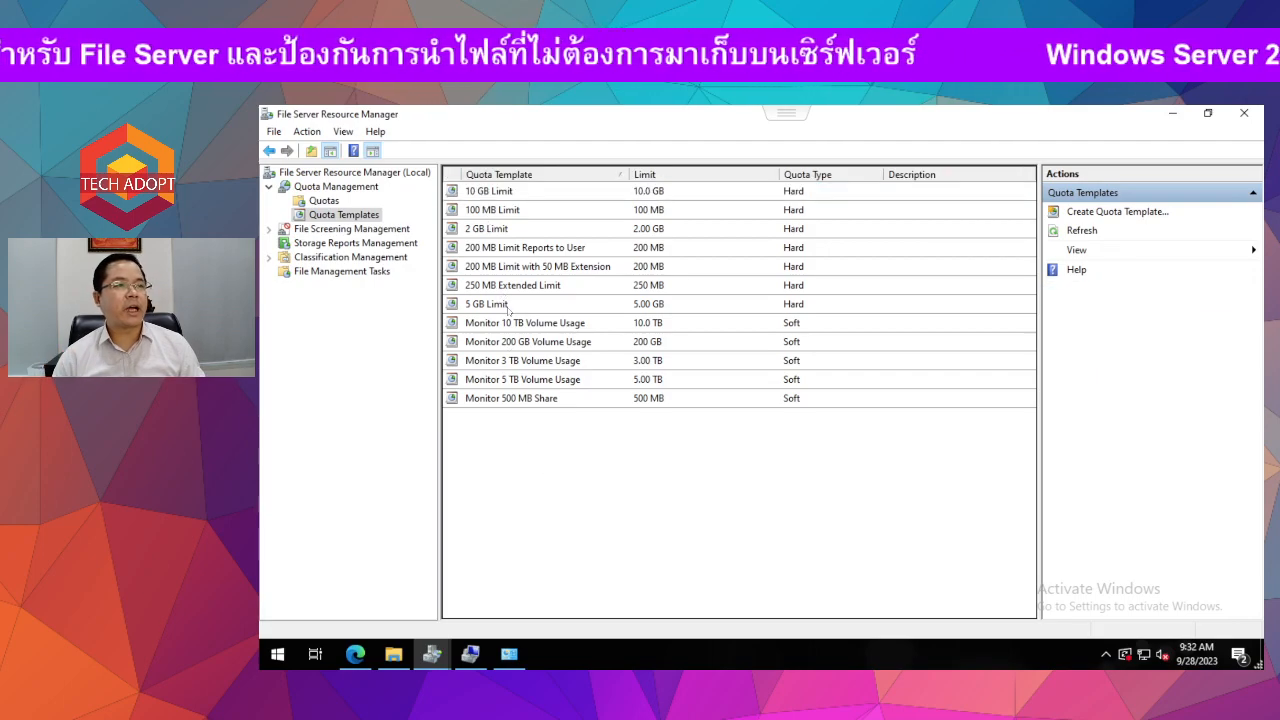
left_click(508, 309)
left_click(499, 327)
left_click(499, 246)
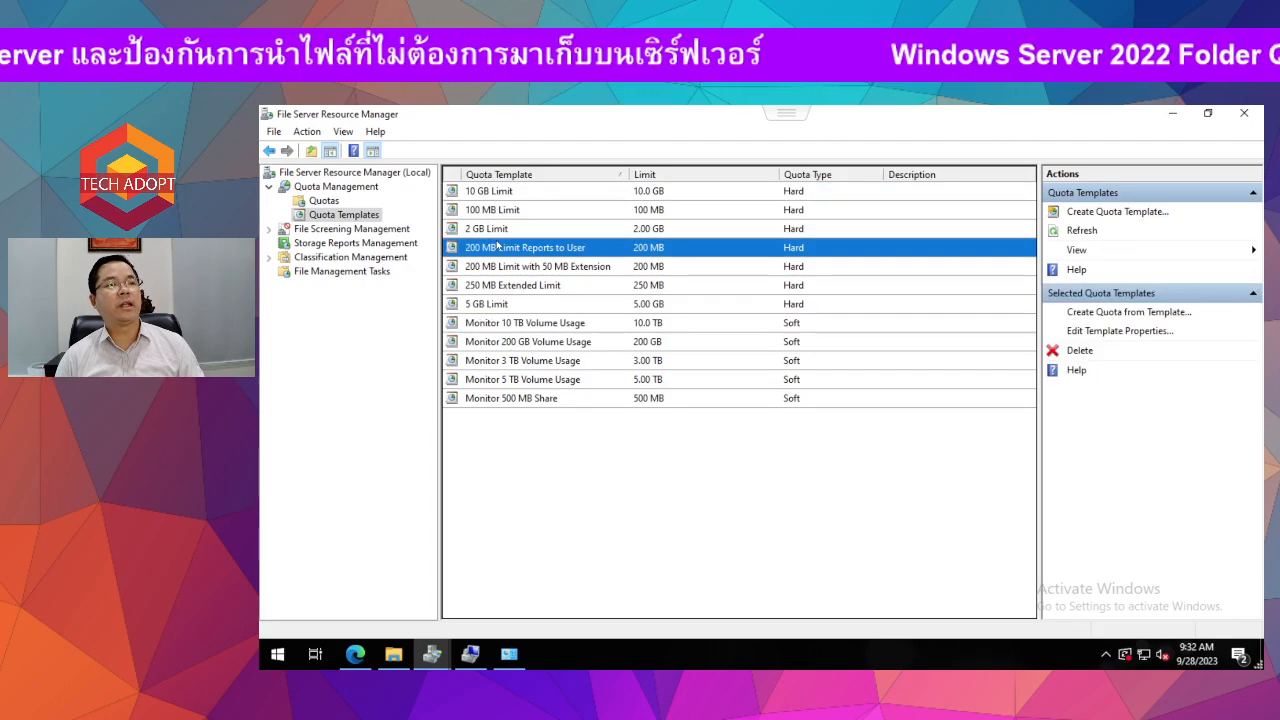
Start a new quota from the Quotas list and choose Warehouse on Datafile2 (E:) as the quota path
left_click(320, 201)
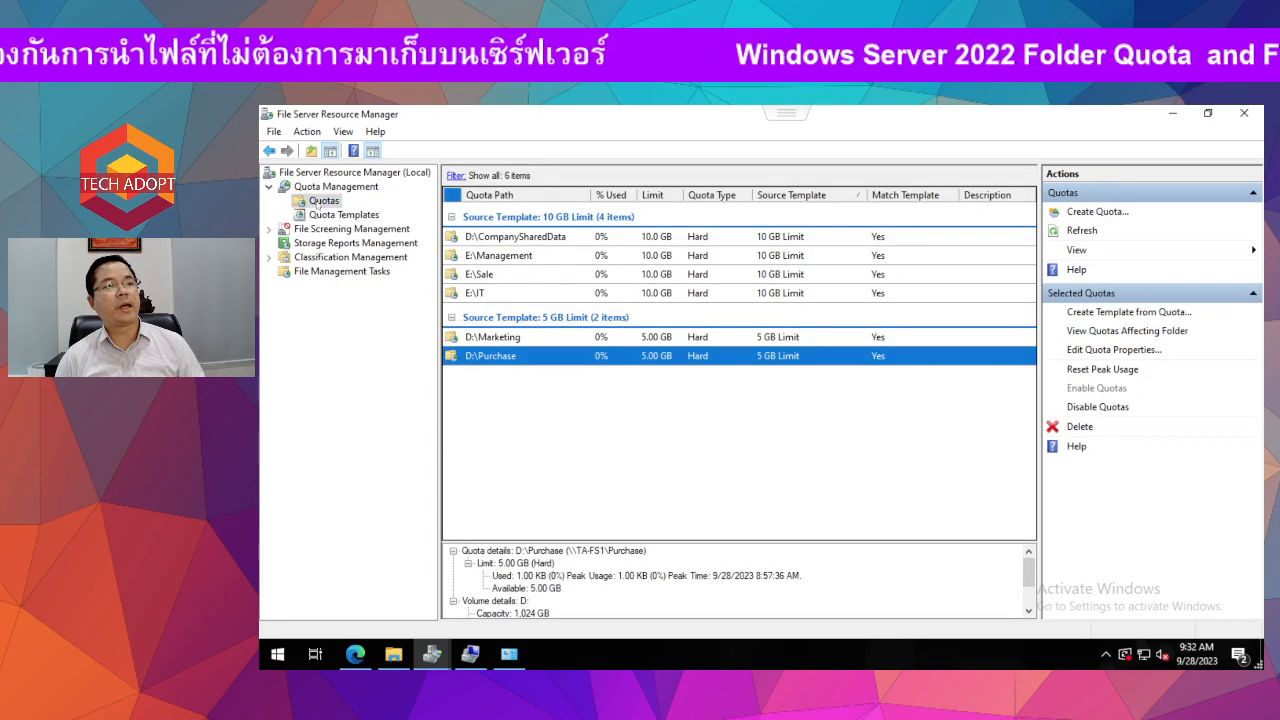
right_click(320, 201)
left_click(358, 213)
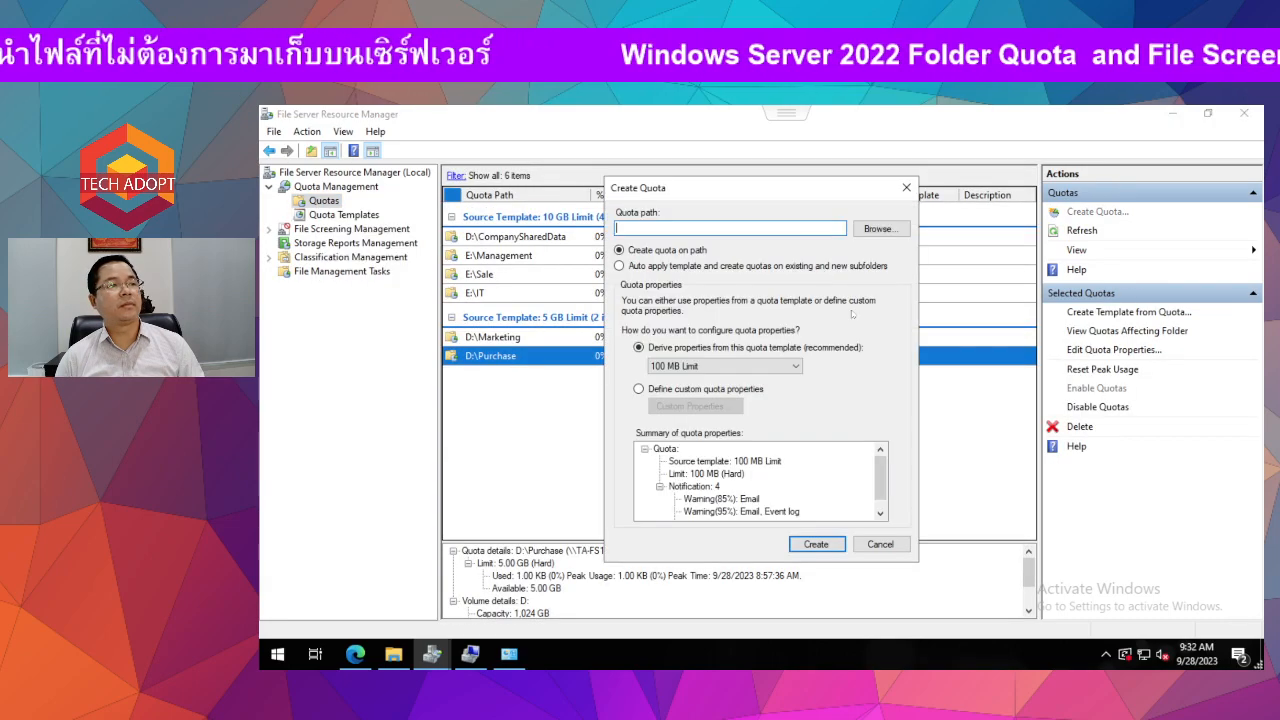
left_click(879, 229)
scroll(720, 440, "down", 1)
left_click(715, 436)
double_click(715, 438)
scroll(722, 443, "down", 1)
left_click(707, 430)
left_click(716, 430)
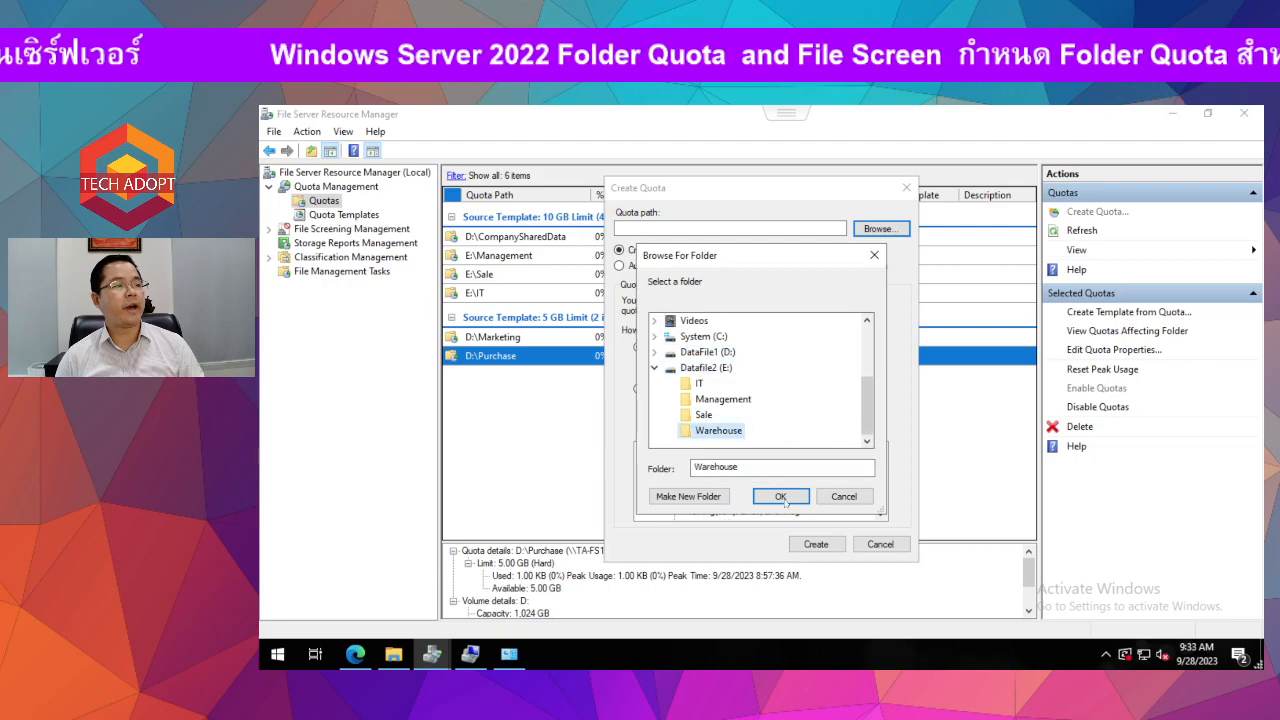
left_click(781, 497)
Define custom quota properties for E:\Warehouse with the description "Warehouse Template"
left_click(639, 390)
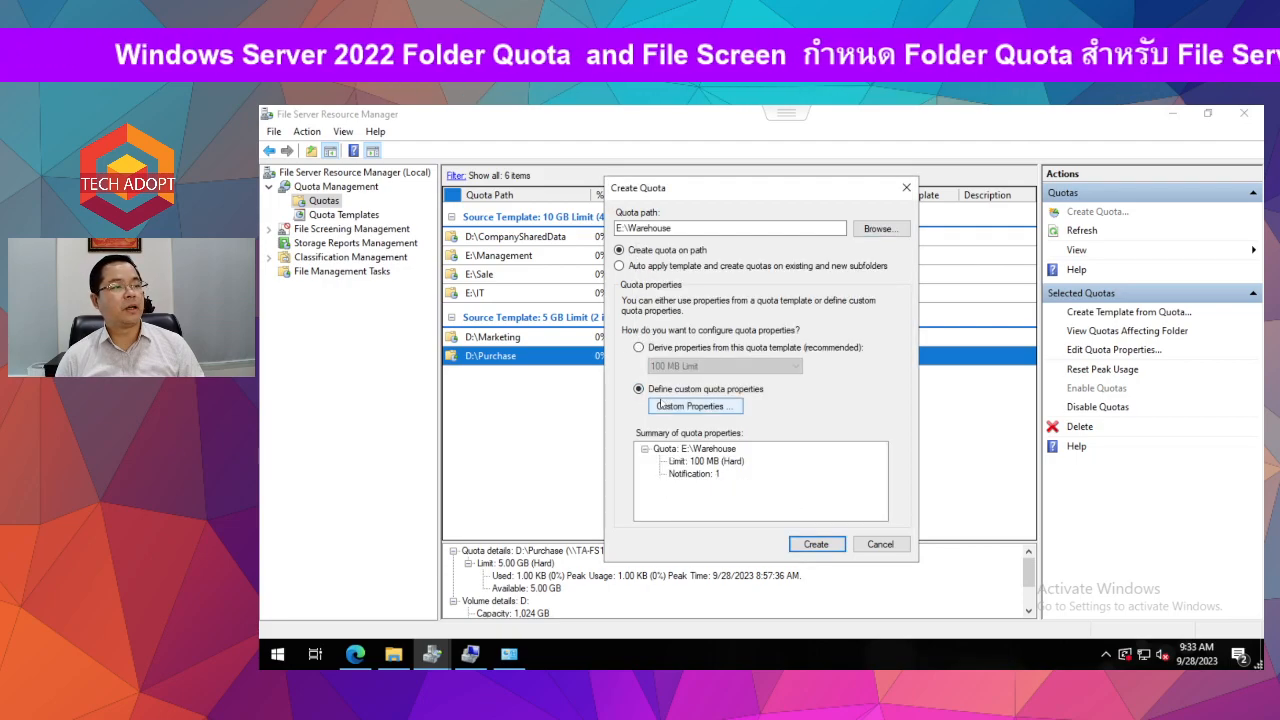
left_click(694, 406)
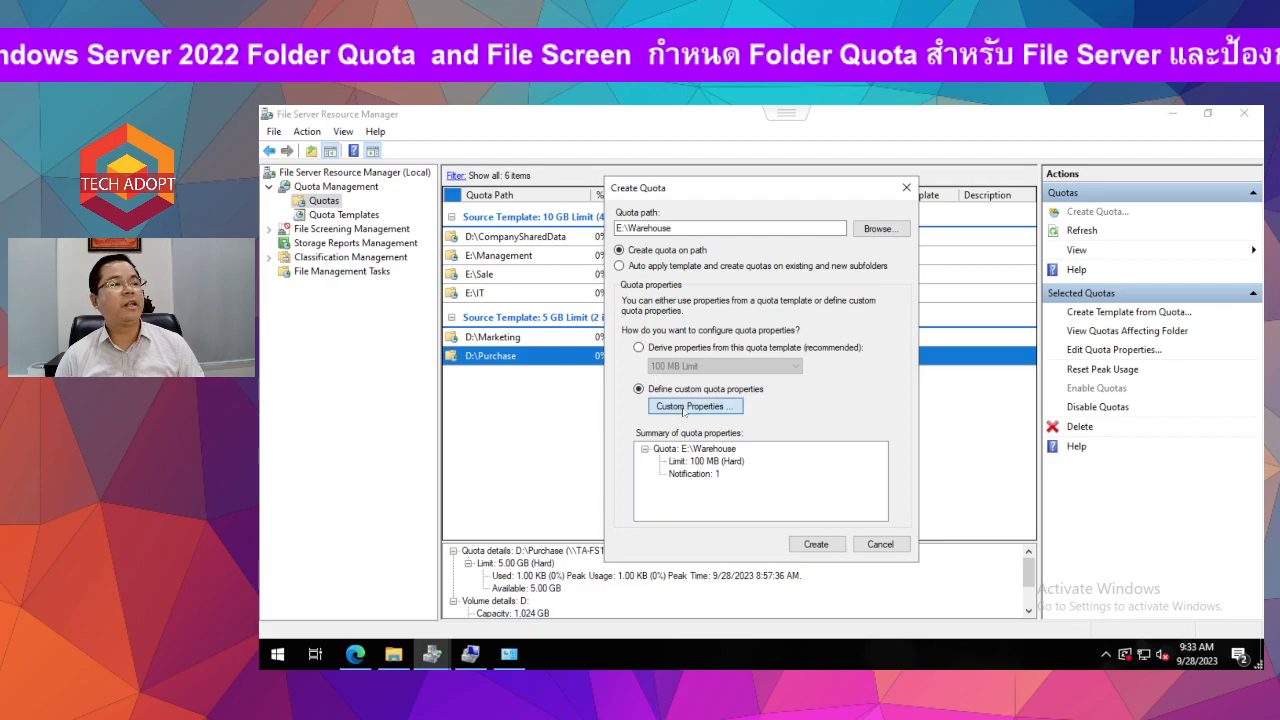
left_click(641, 274)
type("Warehouse Template")
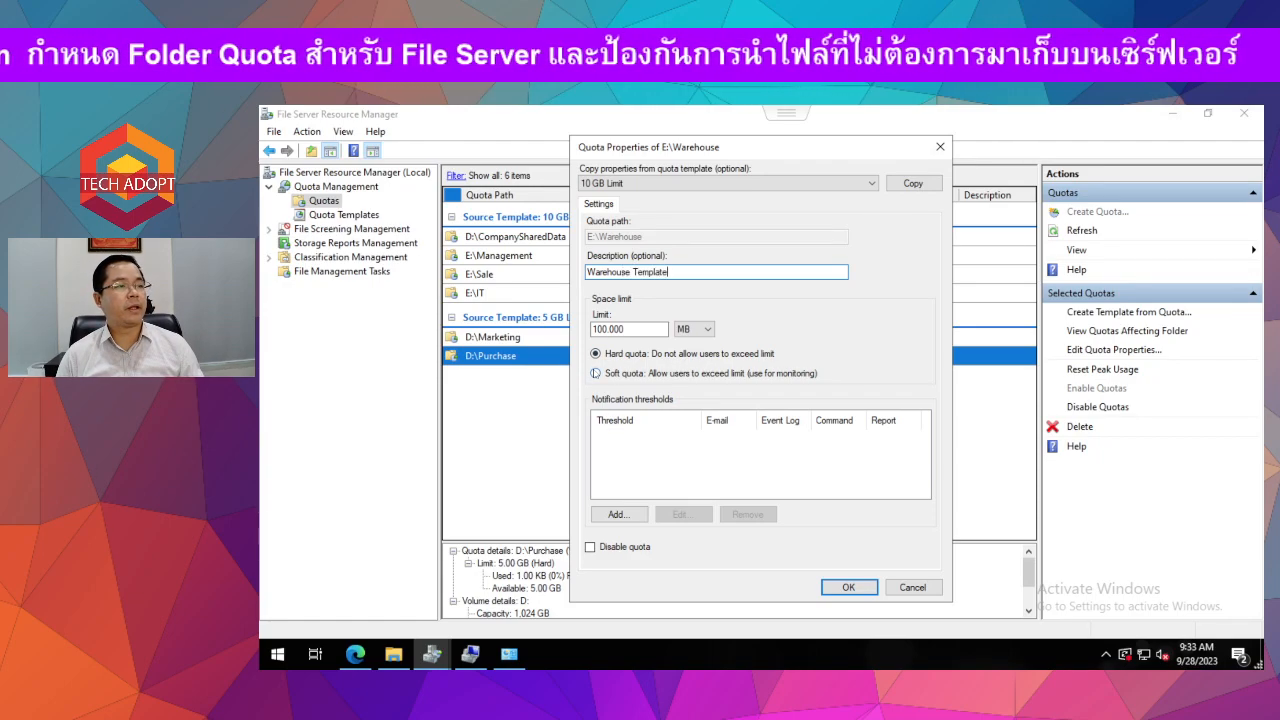
Set the space limit of the E:\Warehouse quota to 15 GB and accept the custom properties
left_click(694, 329)
left_click(688, 364)
left_click_drag(632, 330, 578, 452)
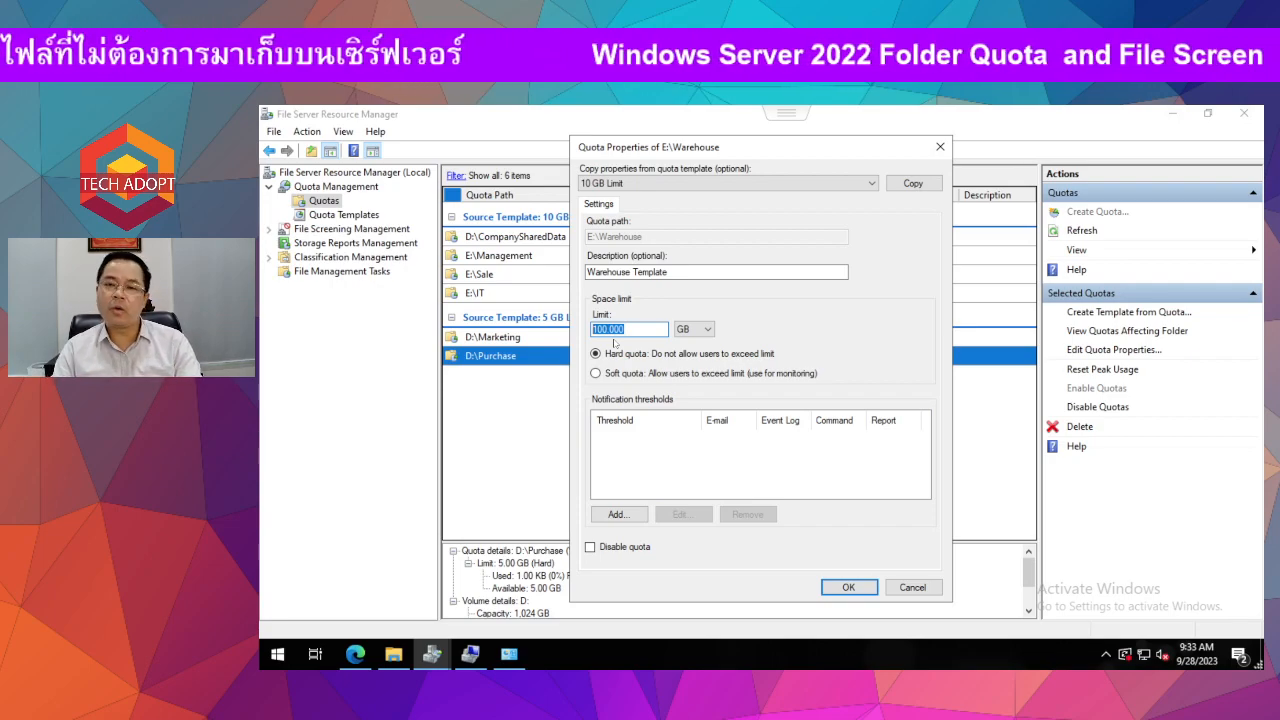
type("14")
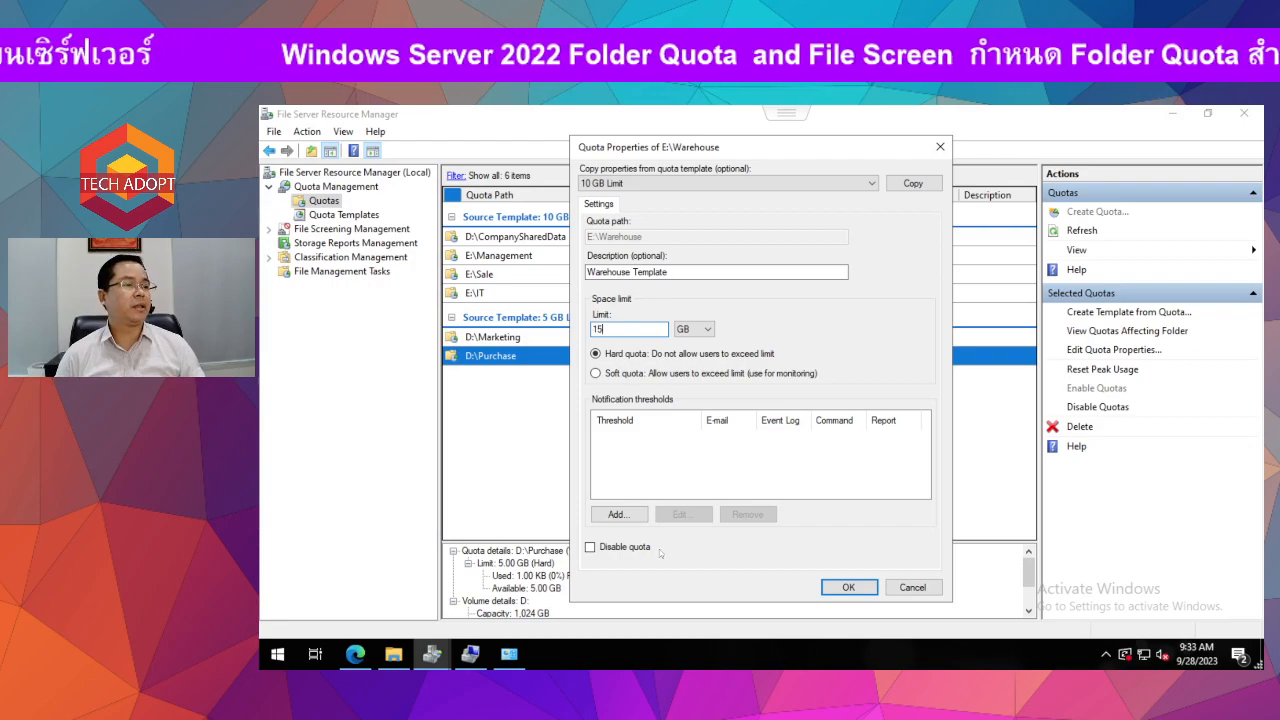
left_click(849, 590)
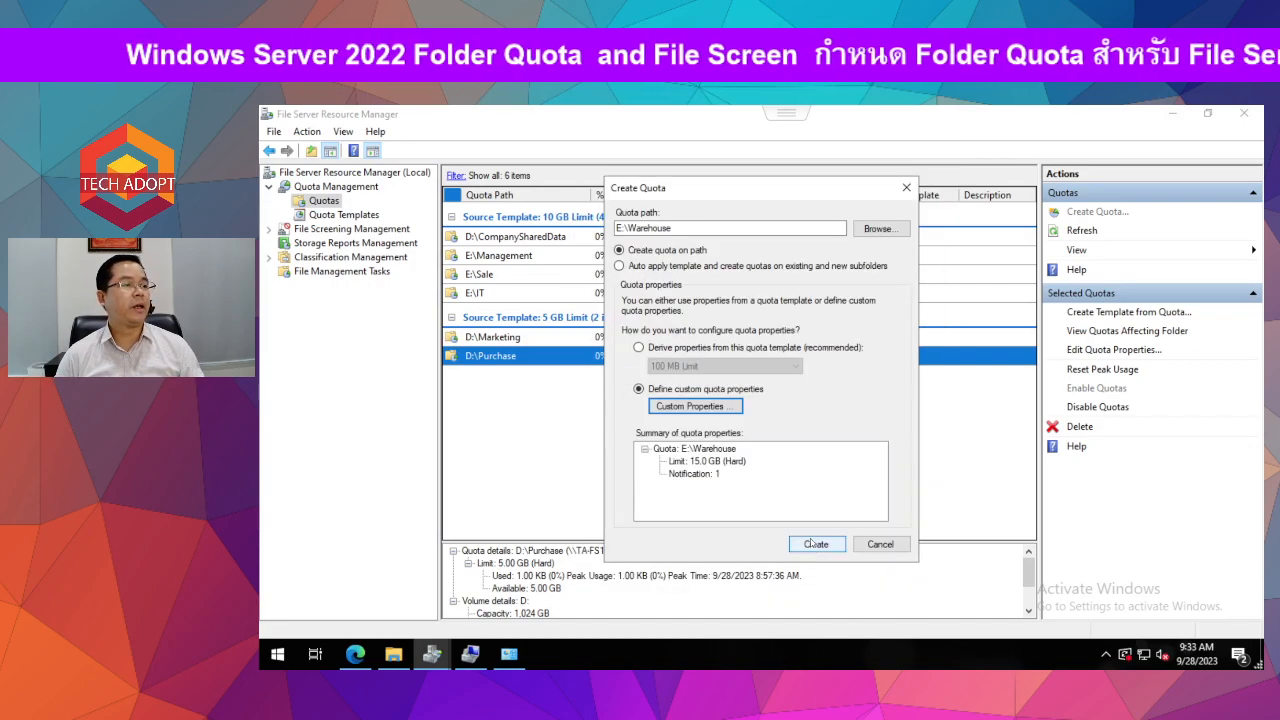
Create the E:\Warehouse quota and save its custom properties as a template named "Warehouse Template 15Gb"
left_click(694, 465)
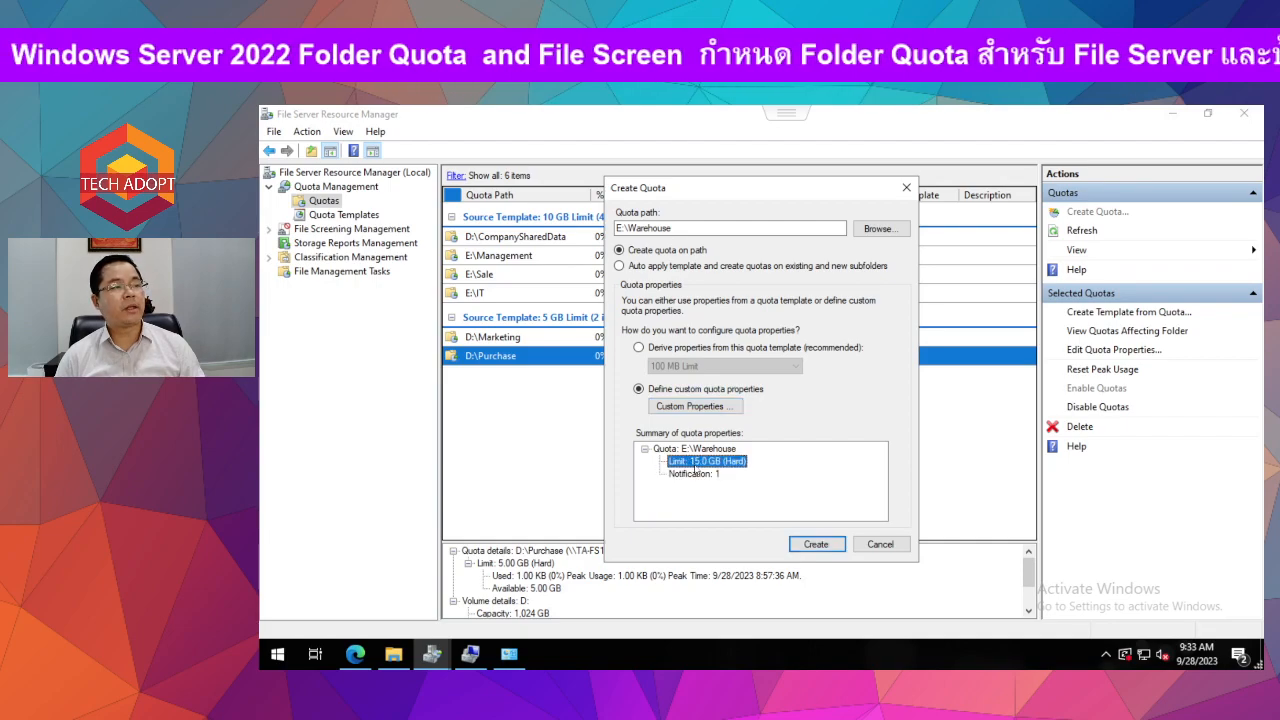
left_click(815, 545)
left_click(620, 398)
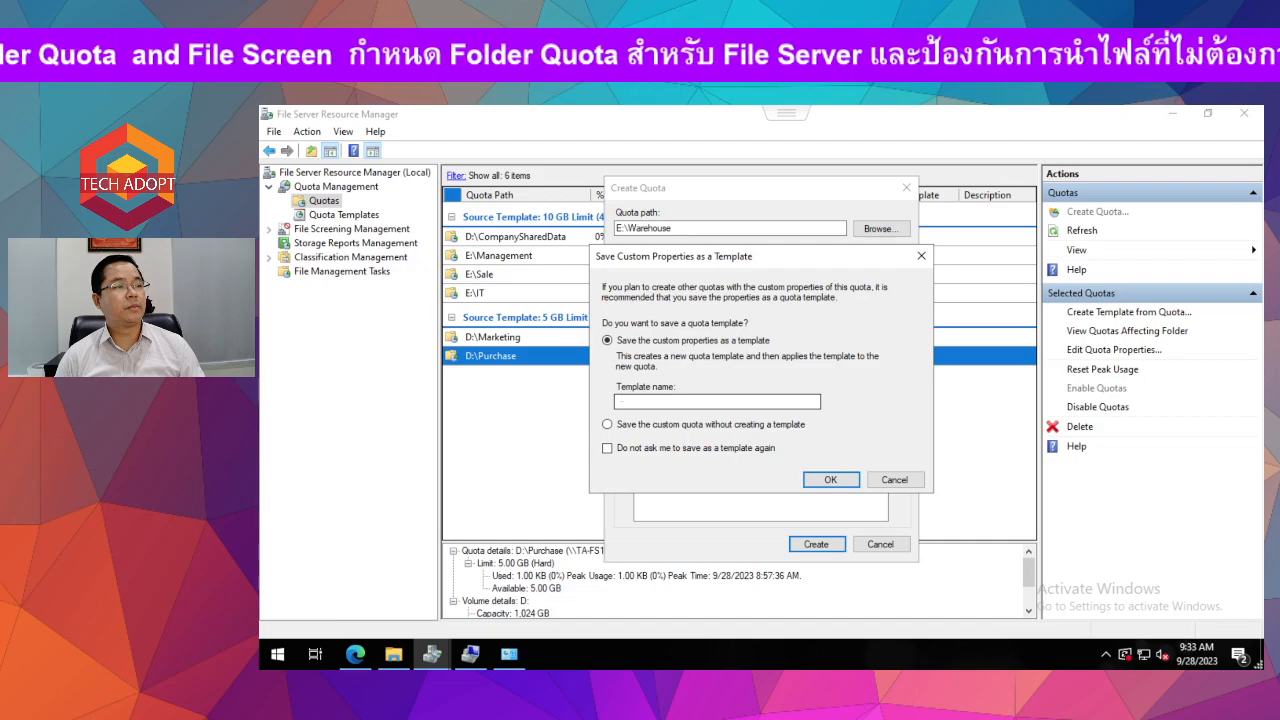
type("Warehous")
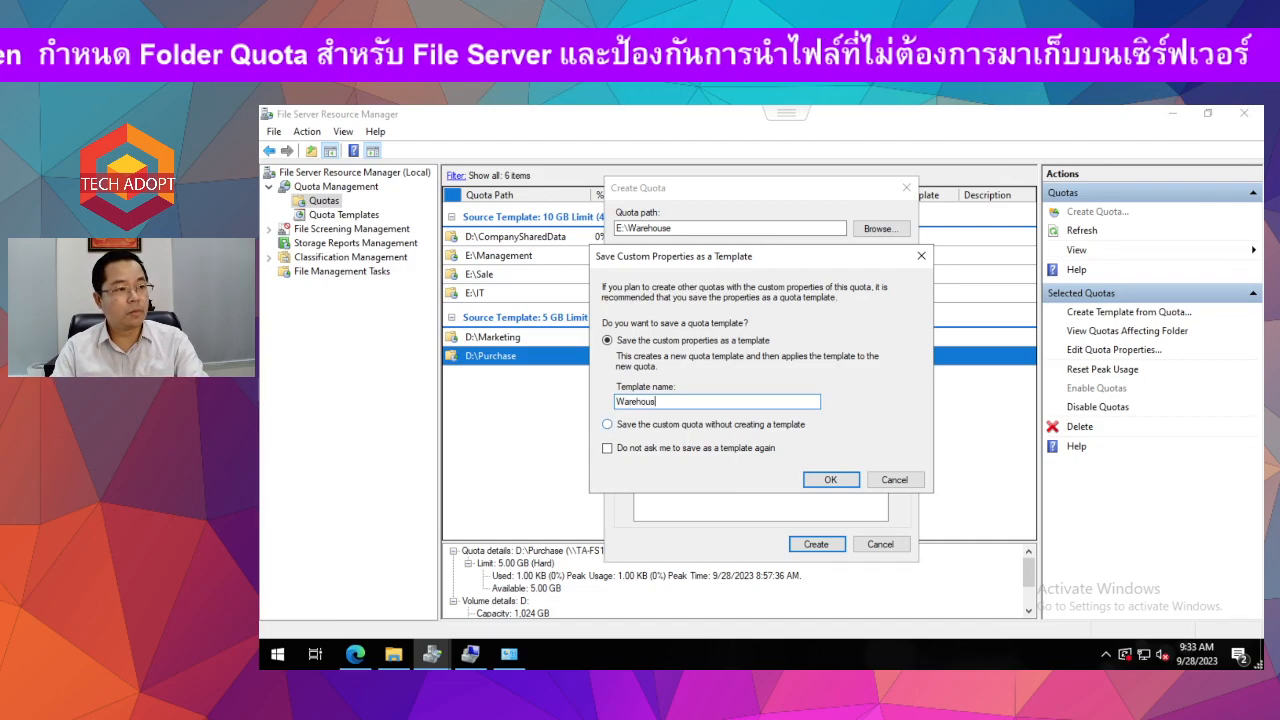
type("e Templat")
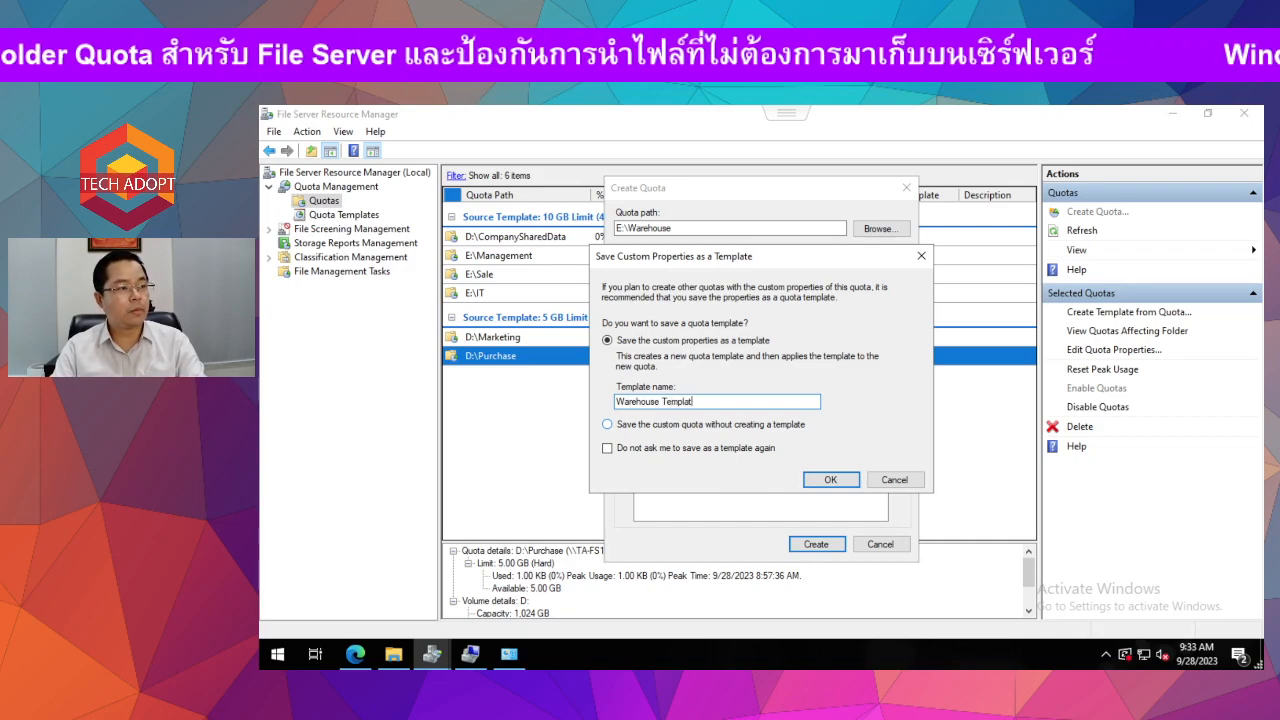
type("e 15Gb")
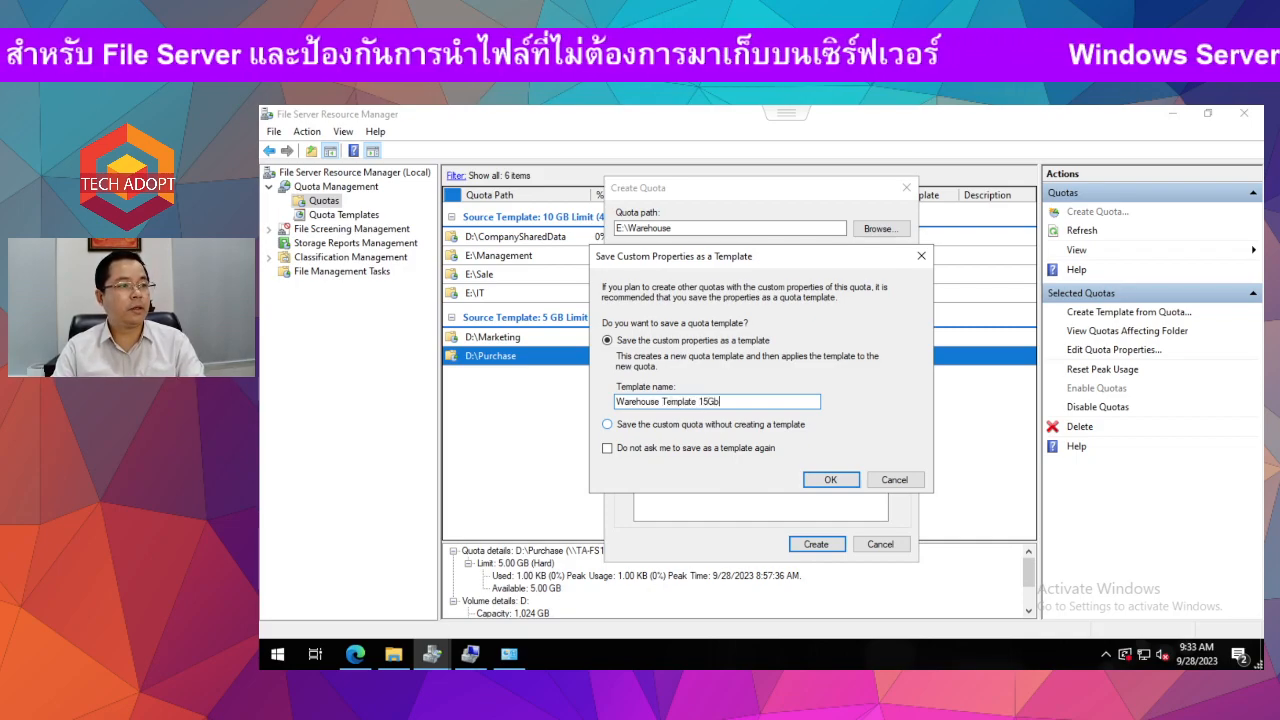
key("Return")
Review the quota list, comparing the limits and paths of the Warehouse, Management, Sale, Marketing and Purchase folders
left_click(515, 401)
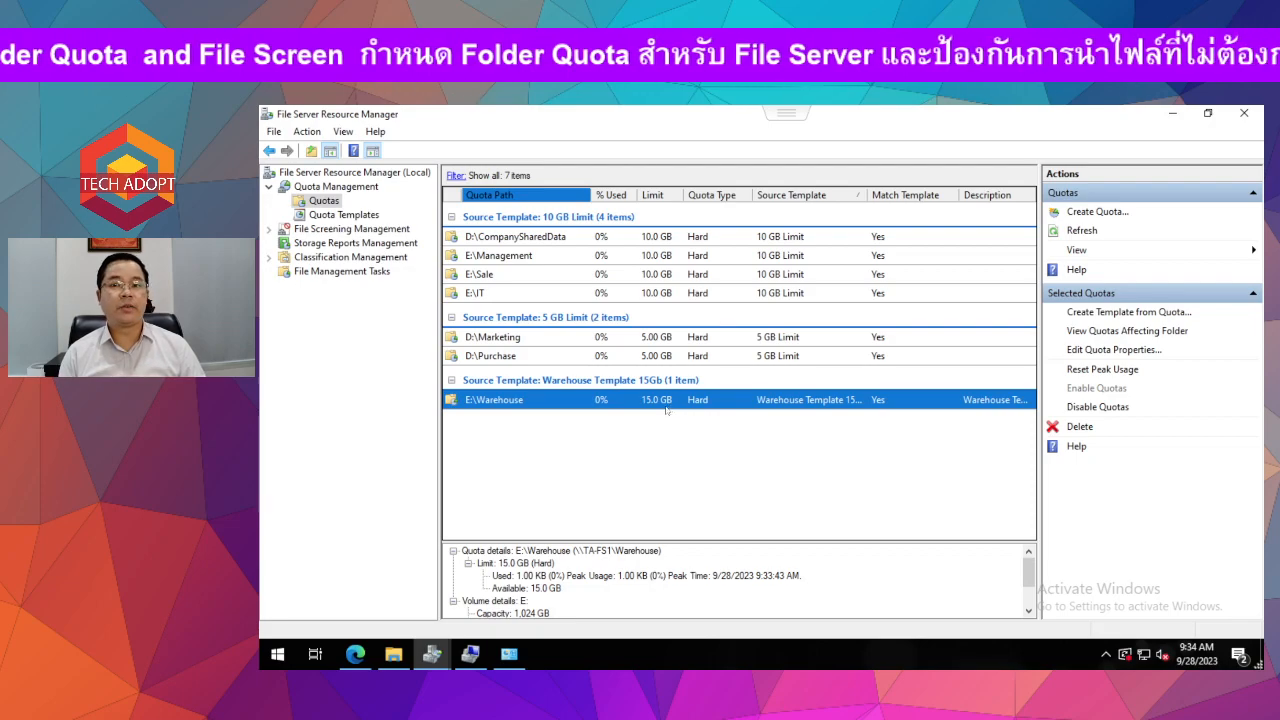
left_click(520, 255)
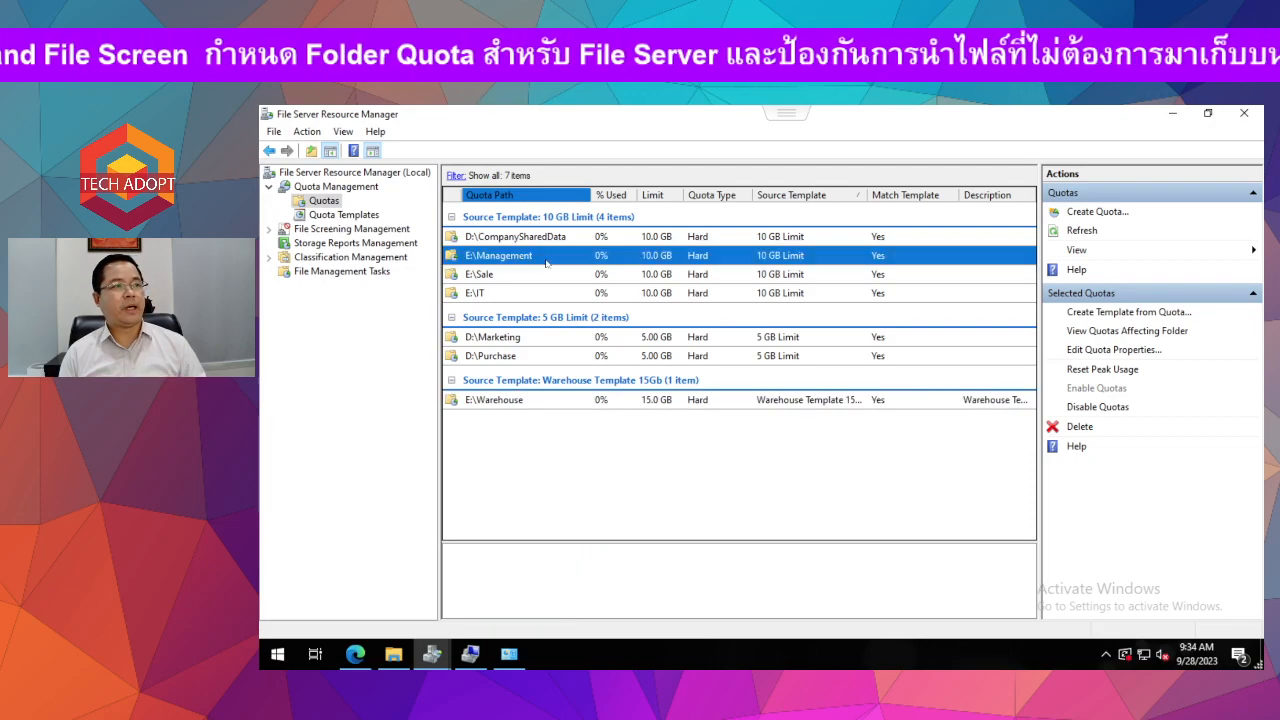
left_click(650, 274)
left_click(647, 338)
left_click(648, 356)
left_click(651, 338)
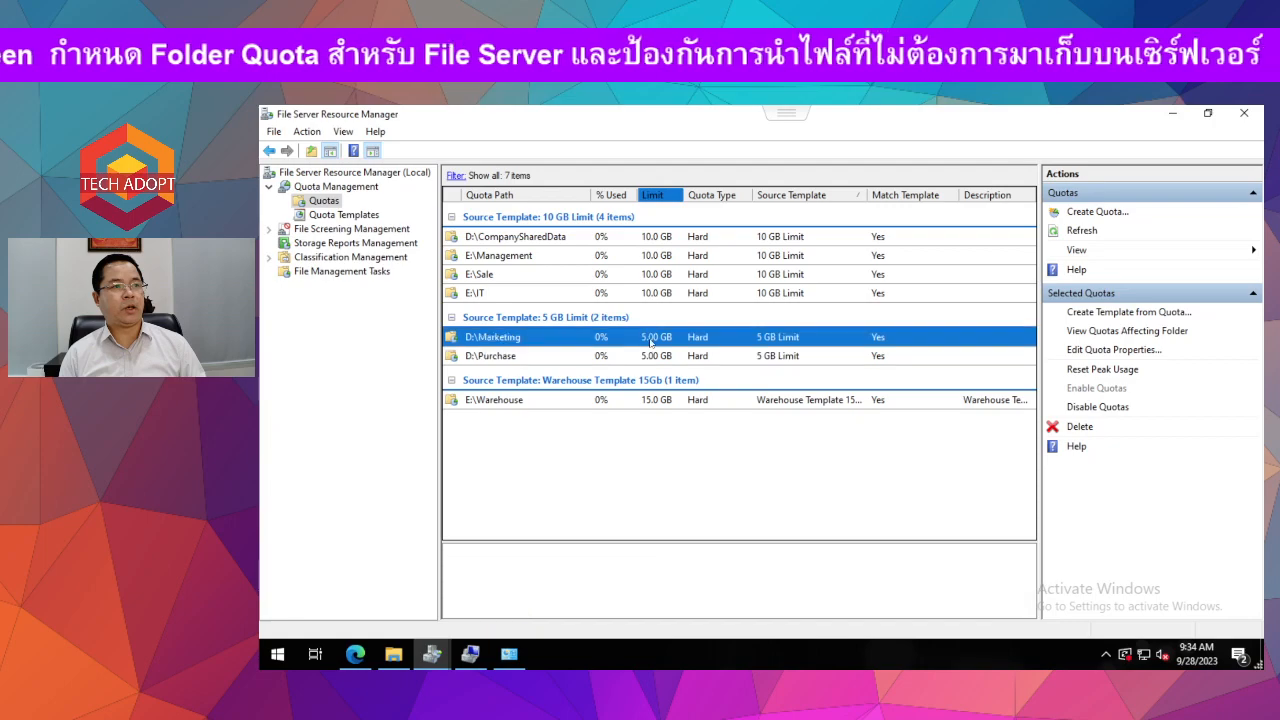
left_click(522, 275)
left_click(520, 356)
left_click(520, 255)
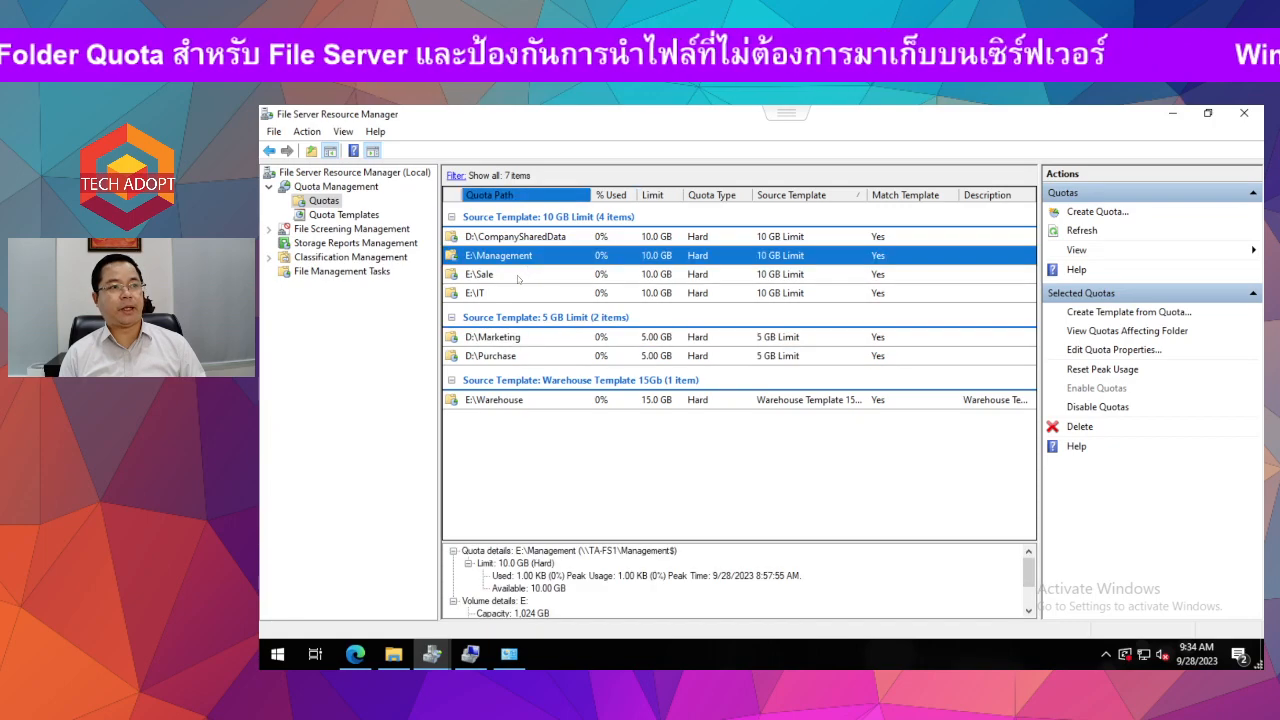
left_click(522, 275)
Shrink the TA-FS1 console from full size and restart File Server Resource Manager from Administrative Tools
left_click(761, 141)
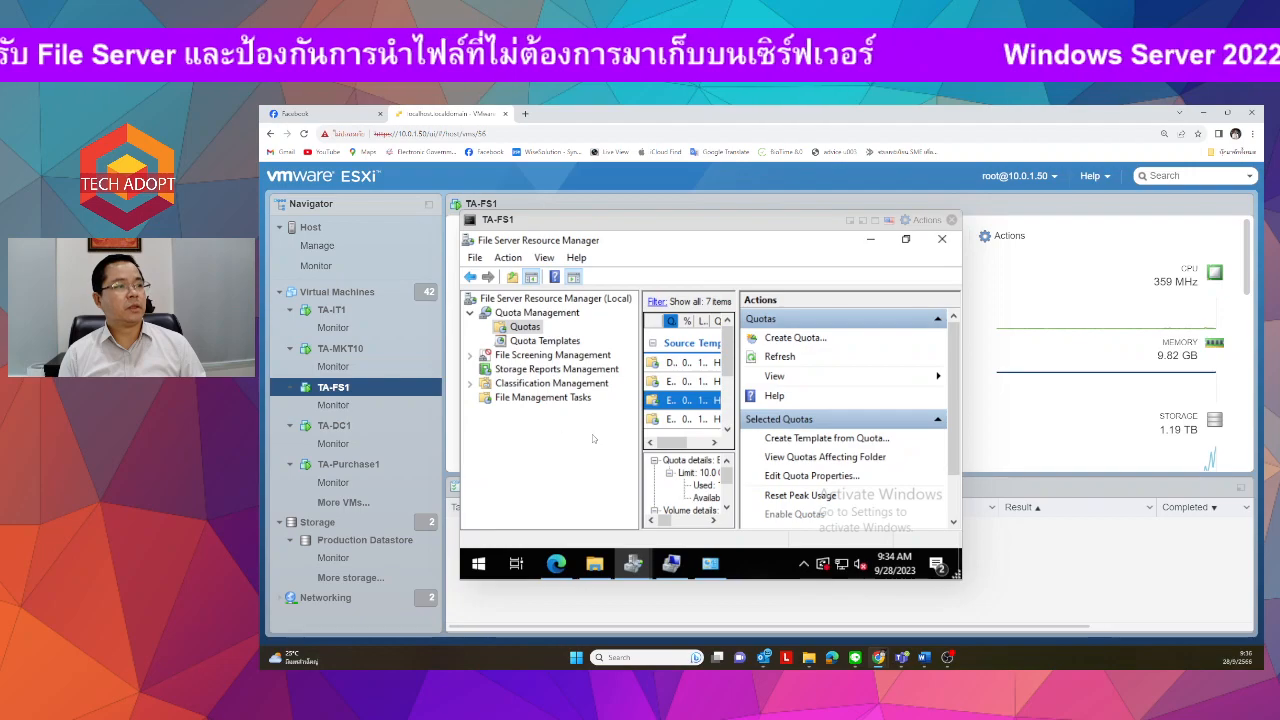
left_click(942, 239)
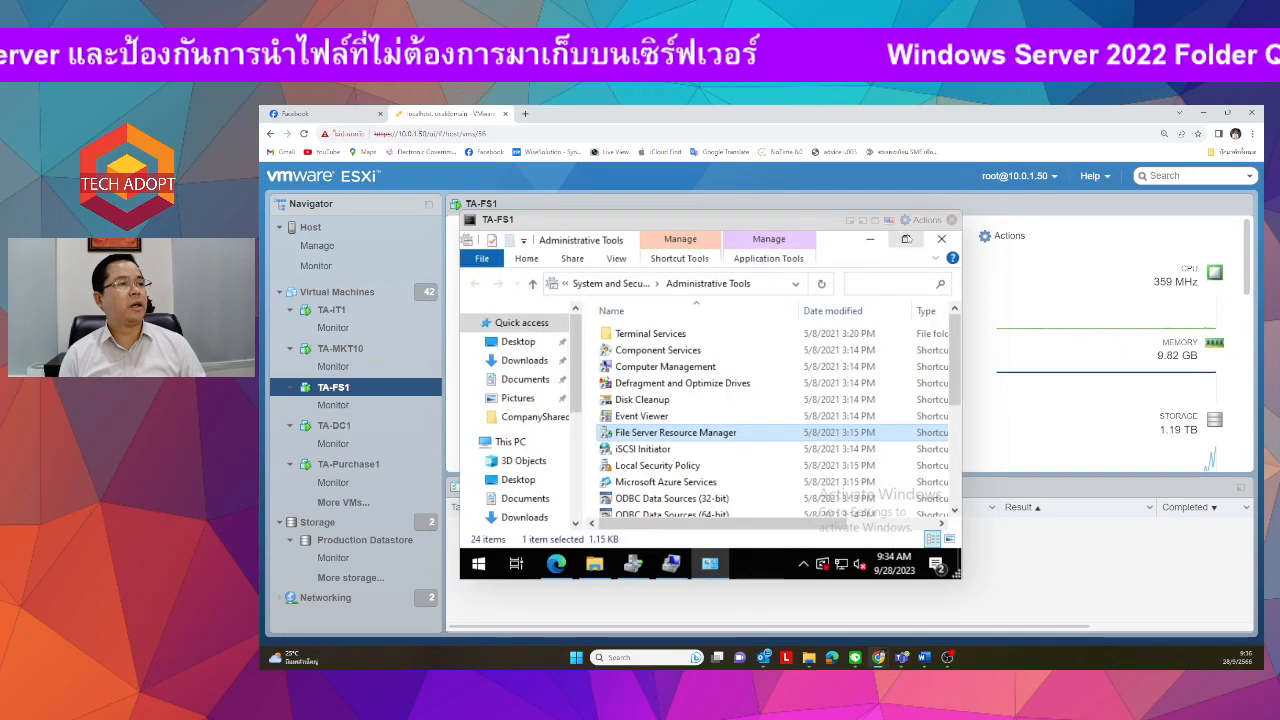
double_click(652, 434)
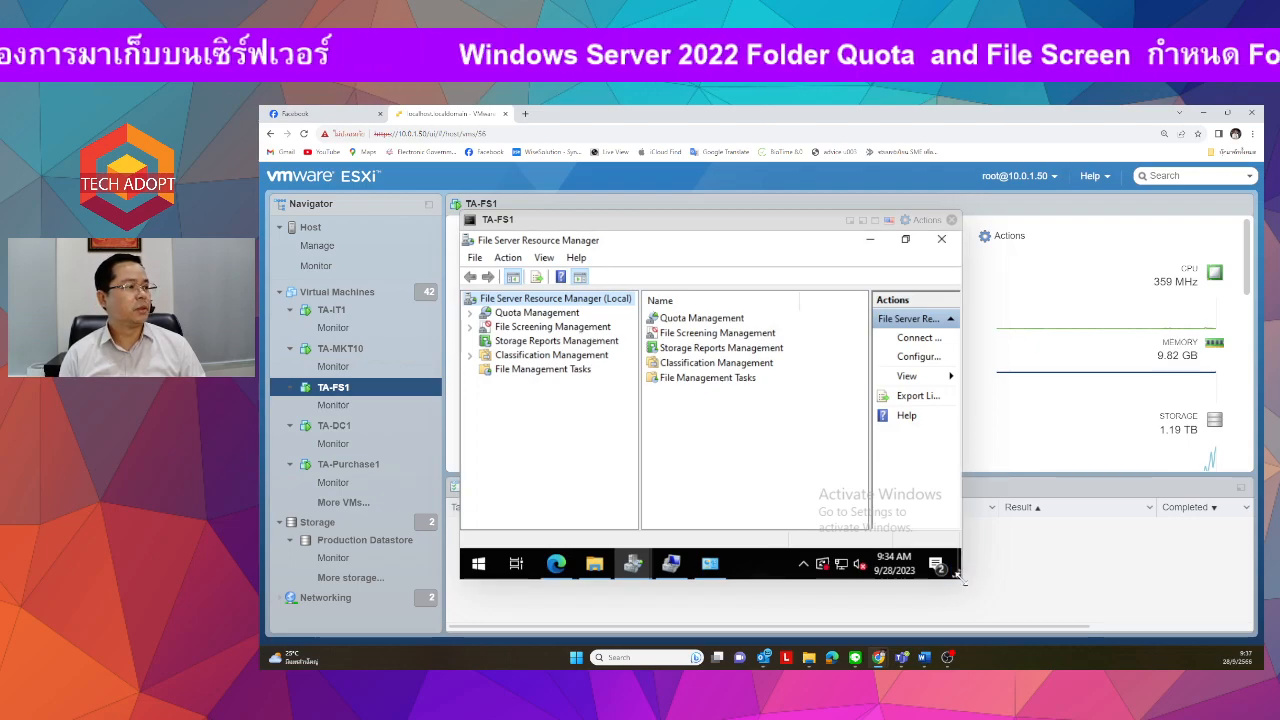
Enlarge the TA-FS1 console window and open the Quotas list under Quota Management
left_click_drag(957, 576, 1216, 625)
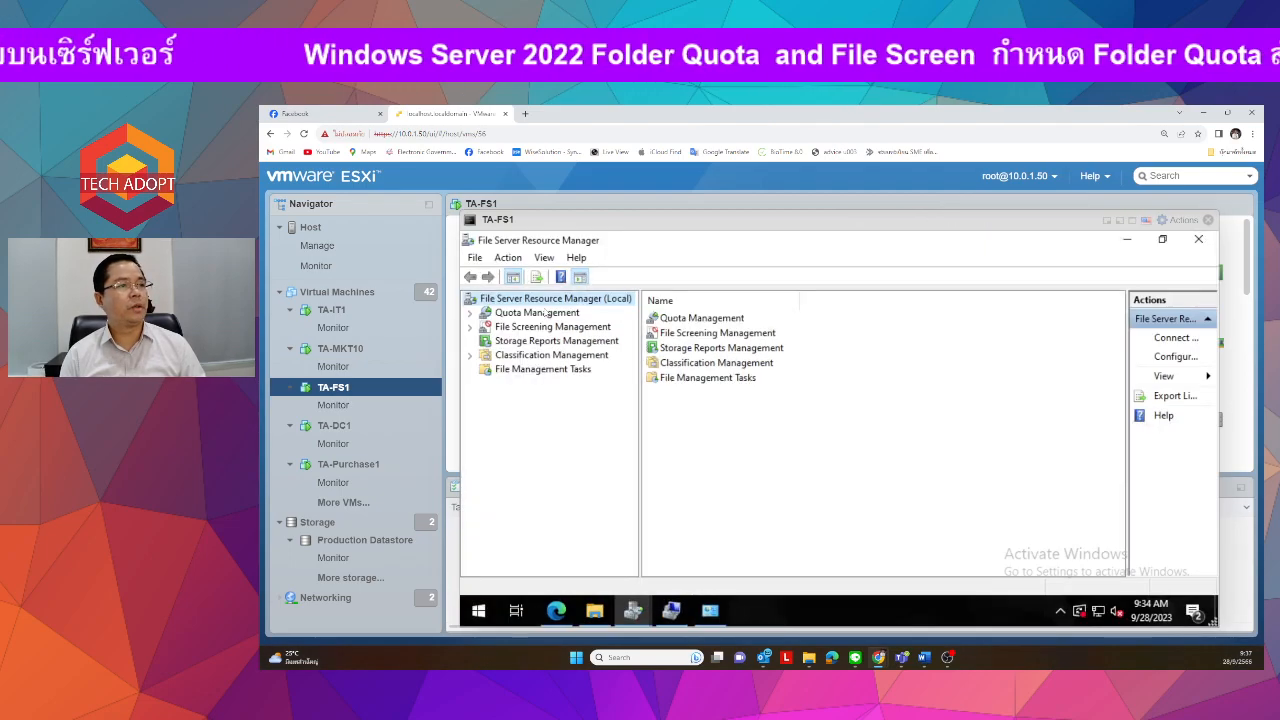
left_click(555, 314)
double_click(670, 318)
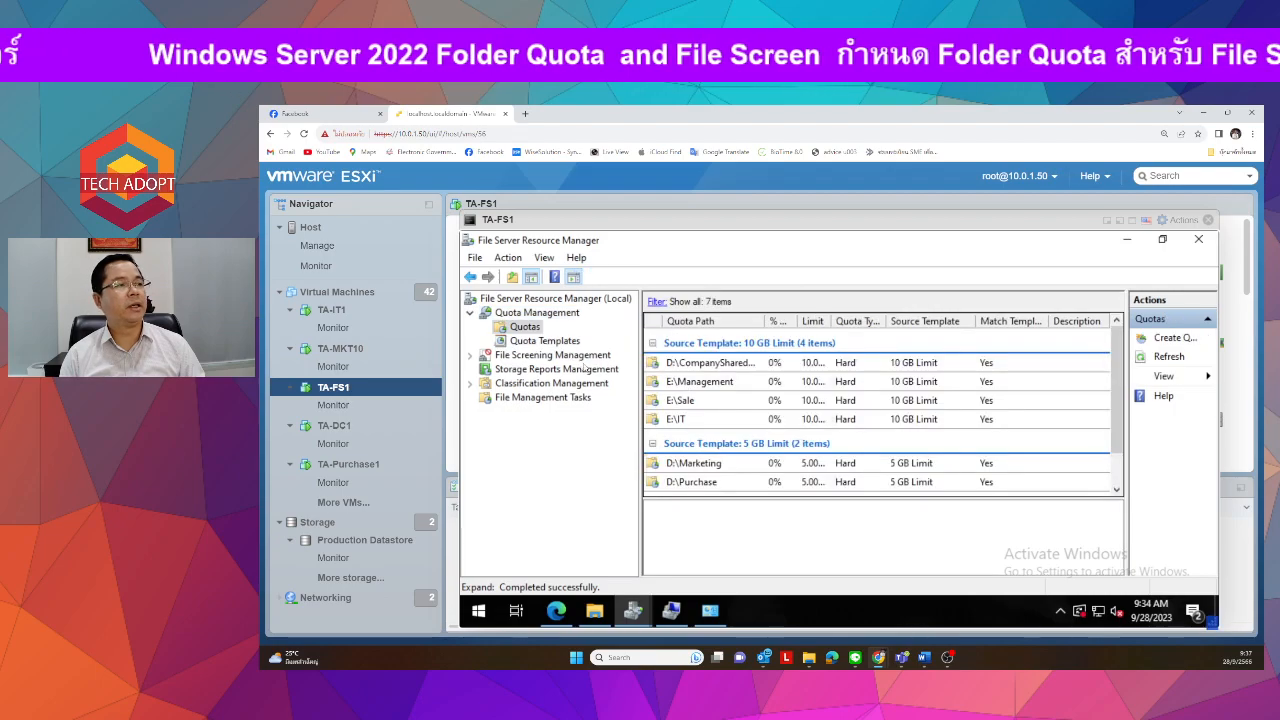
Widen the Limit column in the quota list and review the D:\CompanySharedData, E:\IT and D:\Purchase quotas
left_click(721, 358)
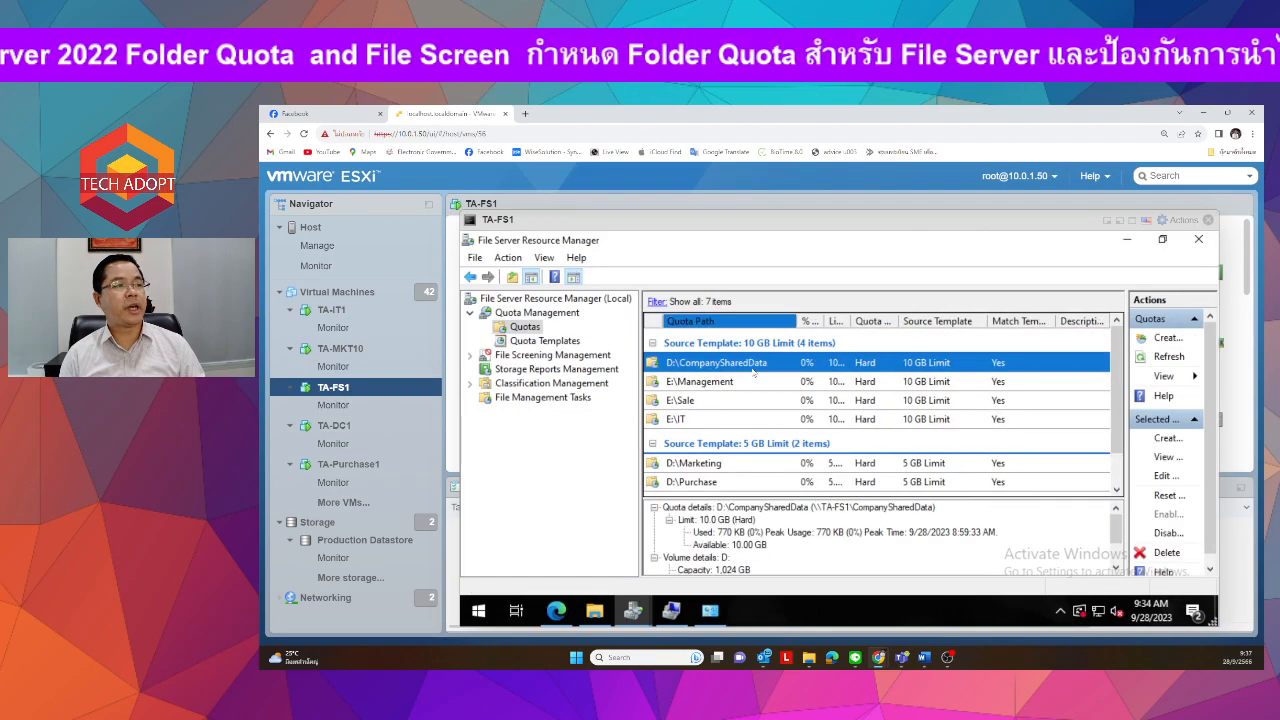
left_click_drag(851, 321, 869, 322)
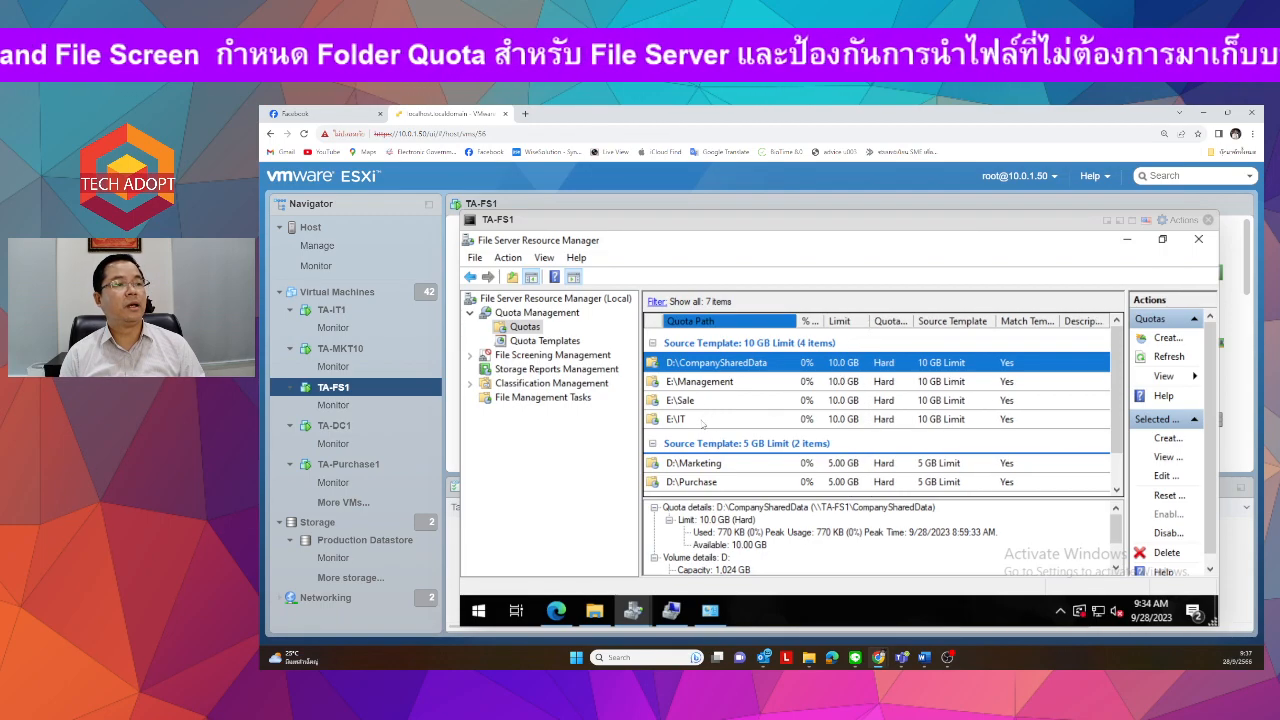
left_click(704, 421)
scroll(720, 467, "down", 1)
left_click(716, 440)
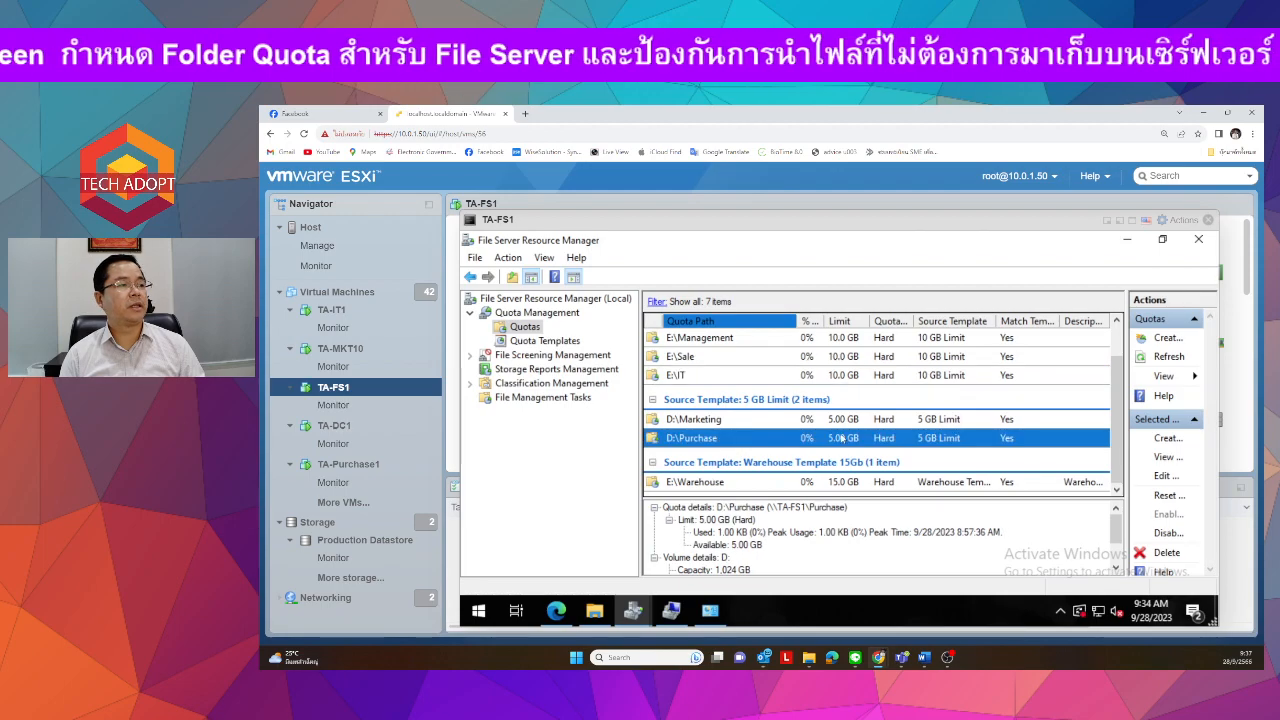
Switch to the TA-Purchase1 virtual machine's console and sign in with the account password
left_click(350, 464)
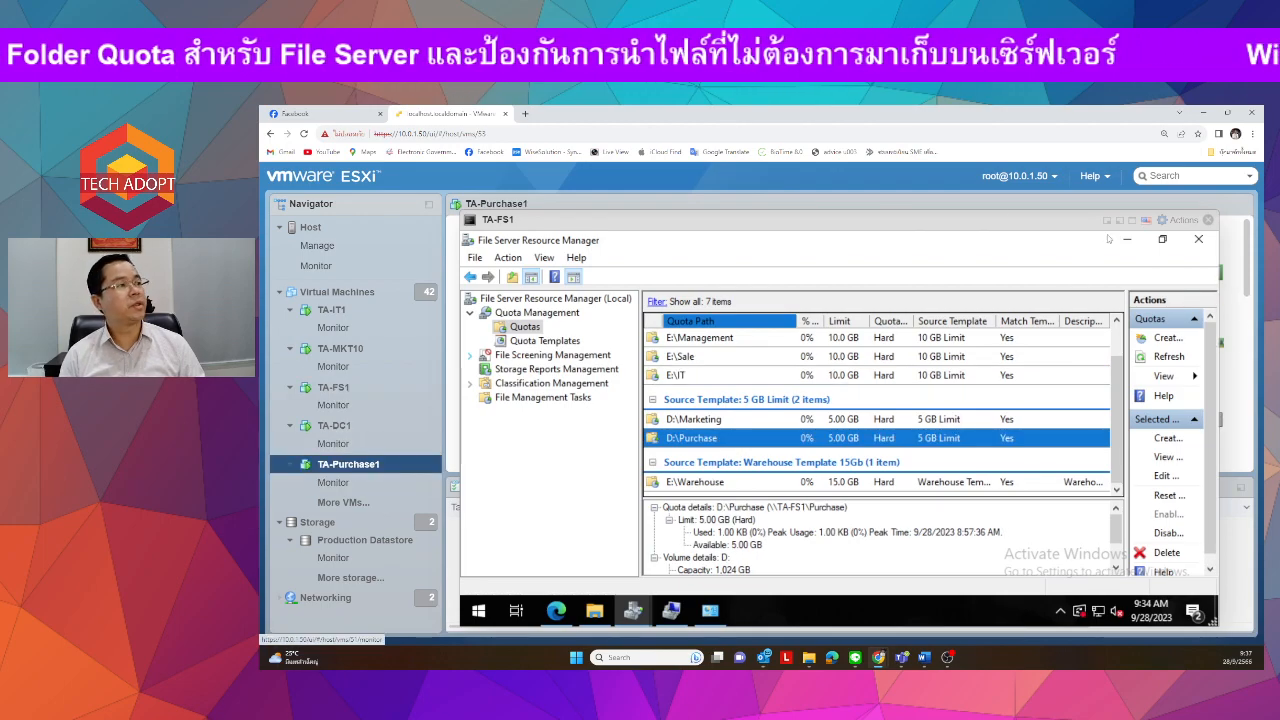
left_click(562, 292)
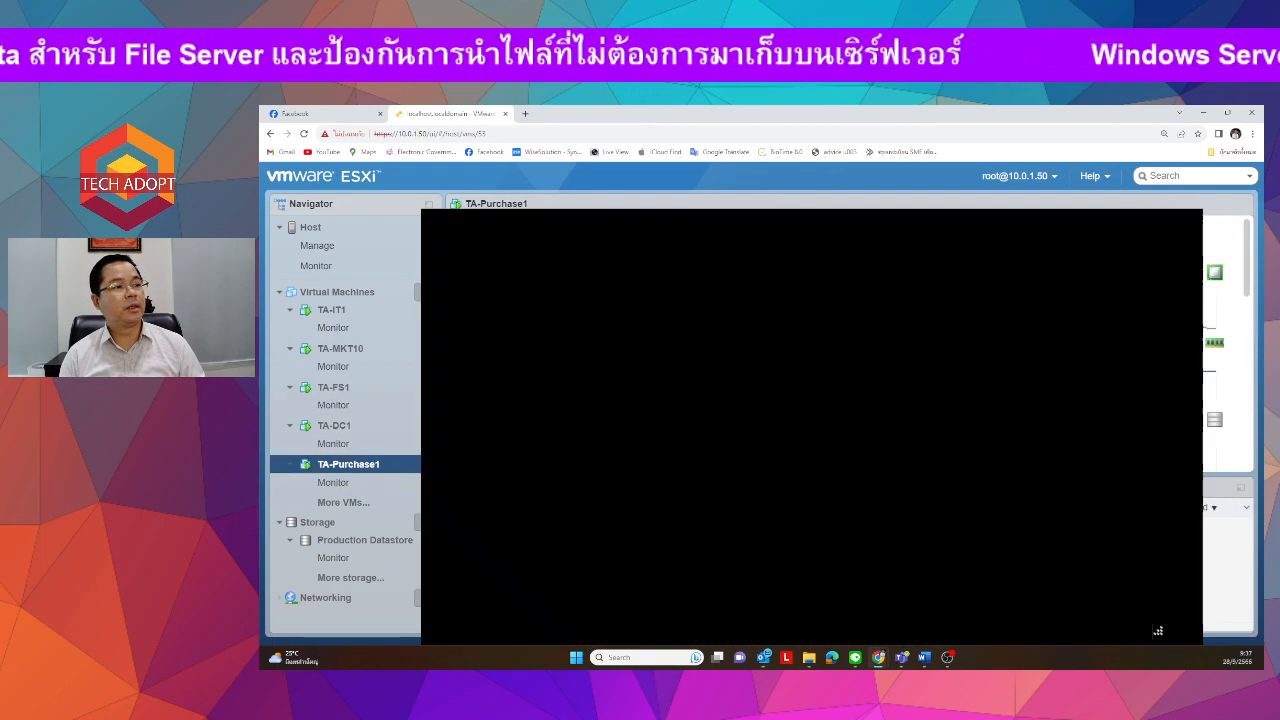
left_click(827, 409)
type("*********")
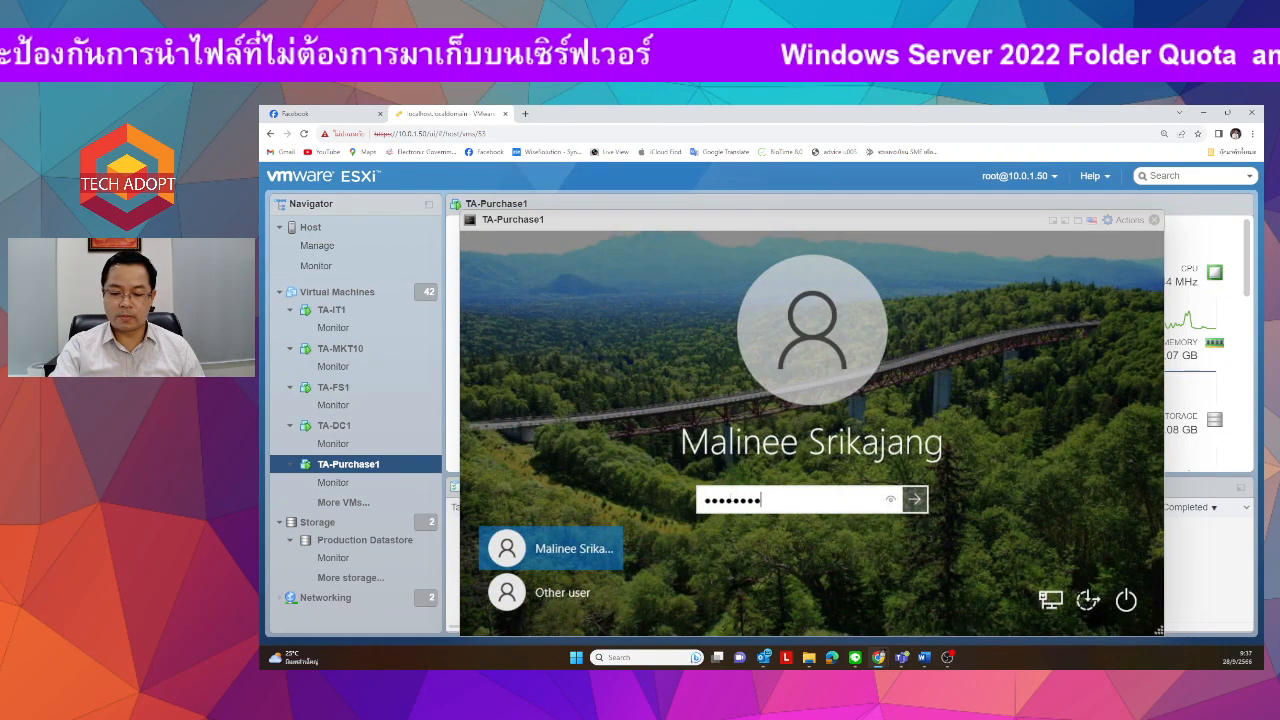
key("Return")
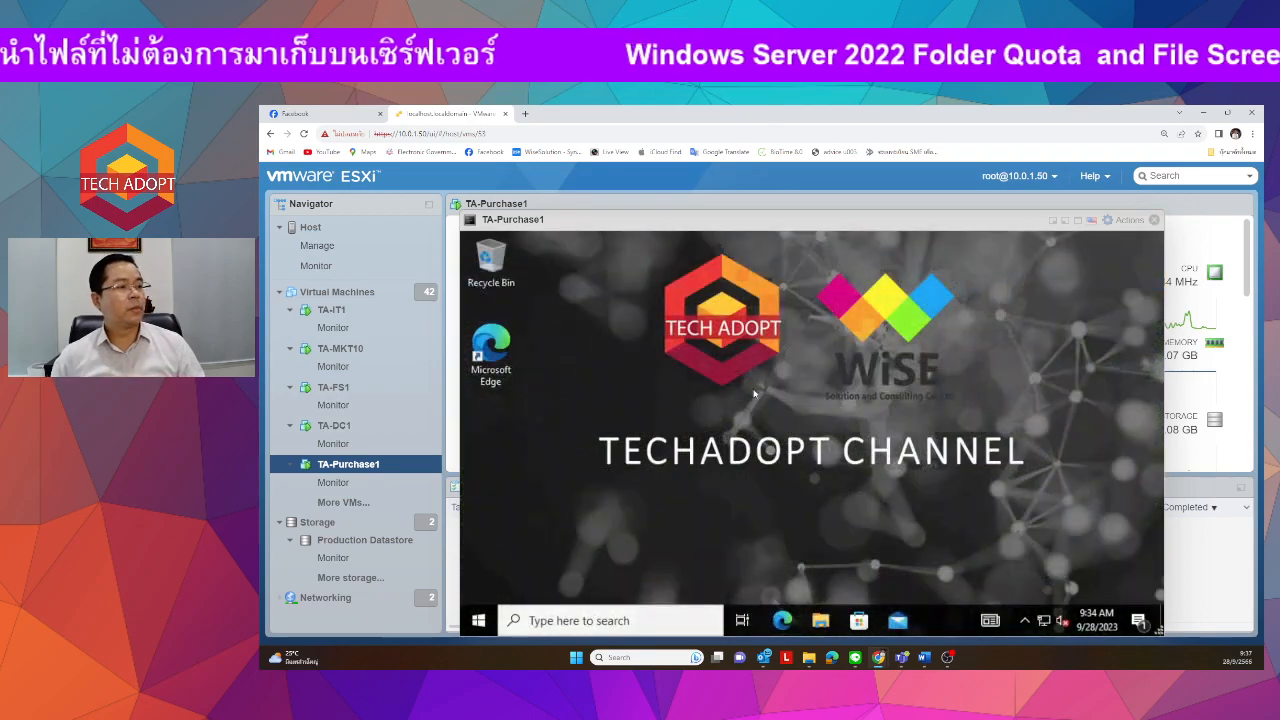
Open This PC in File Explorer and check the size of the Purchase (Y:) network drive
left_click(820, 620)
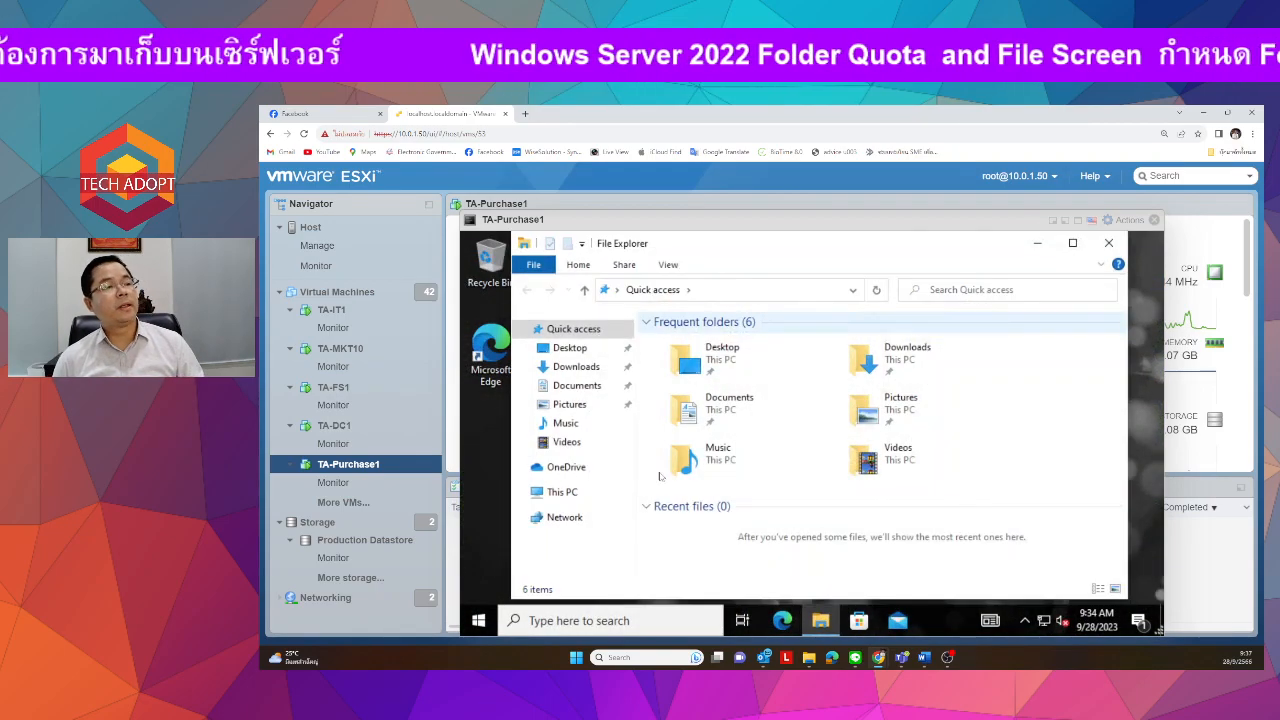
left_click(562, 492)
scroll(760, 420, "down", 2)
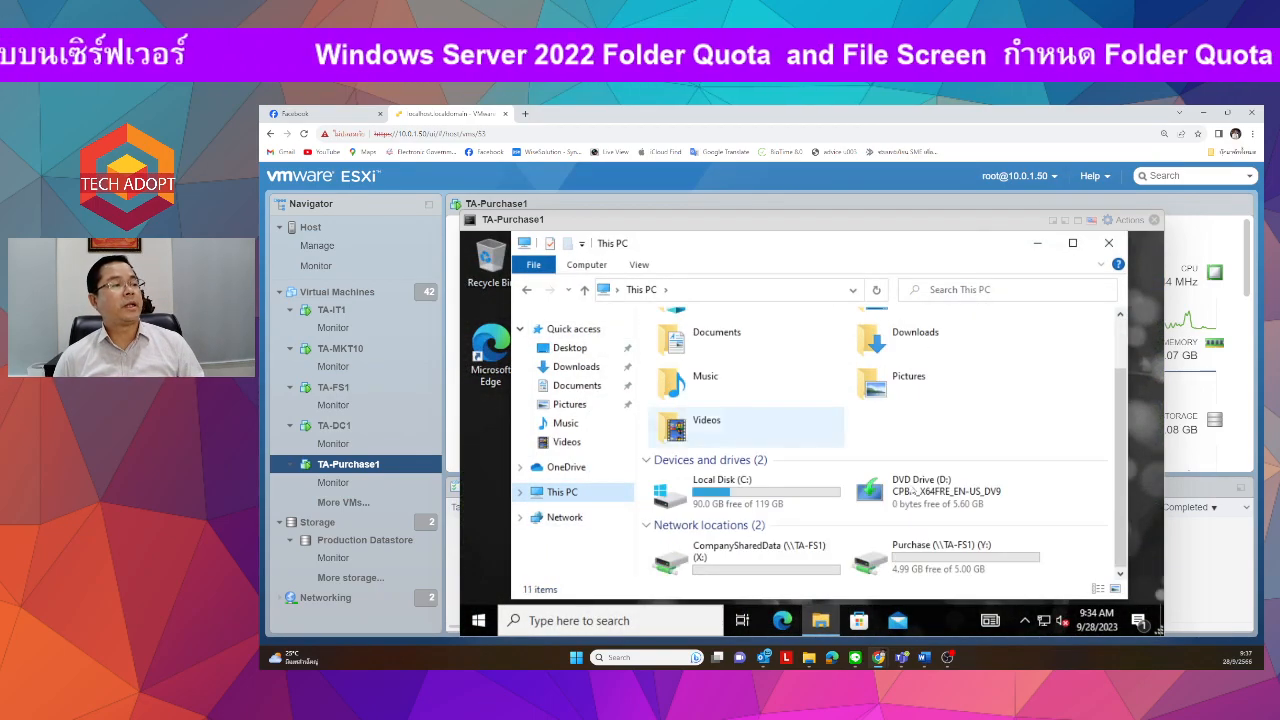
left_click(969, 566)
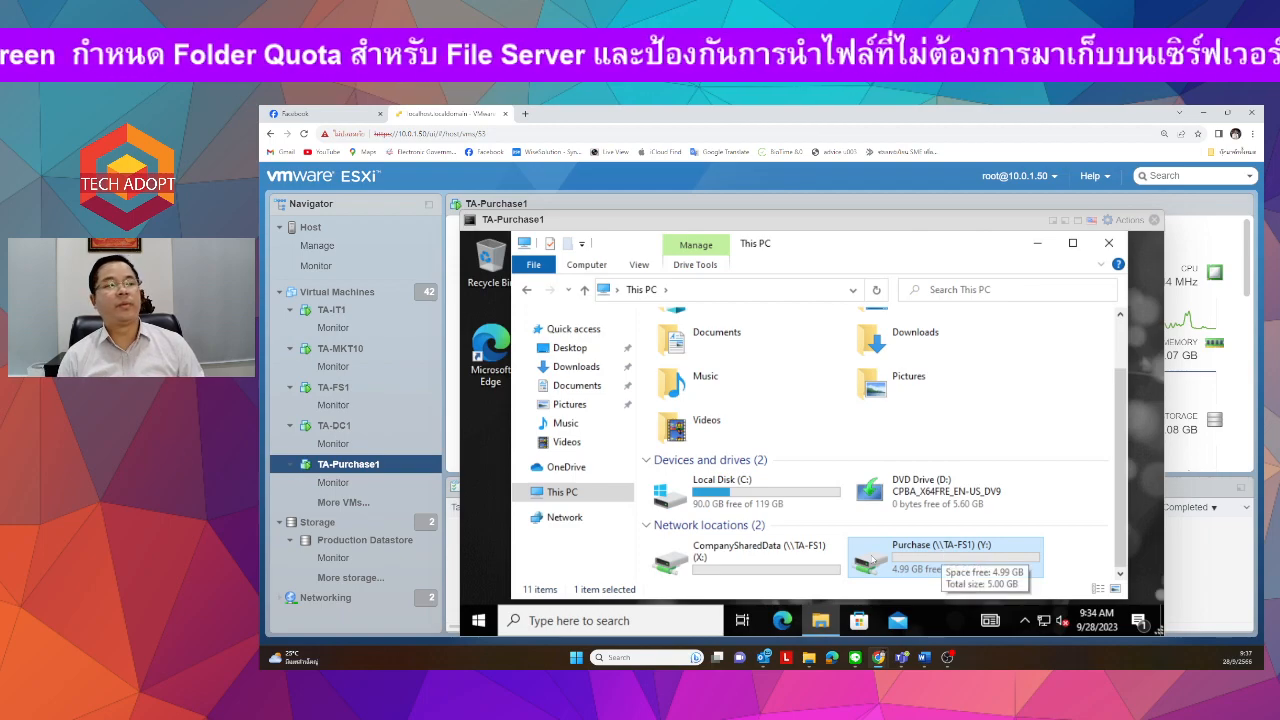
Check the used space and capacity in the properties of the CompanySharedData (X:) network drive
left_click(730, 558)
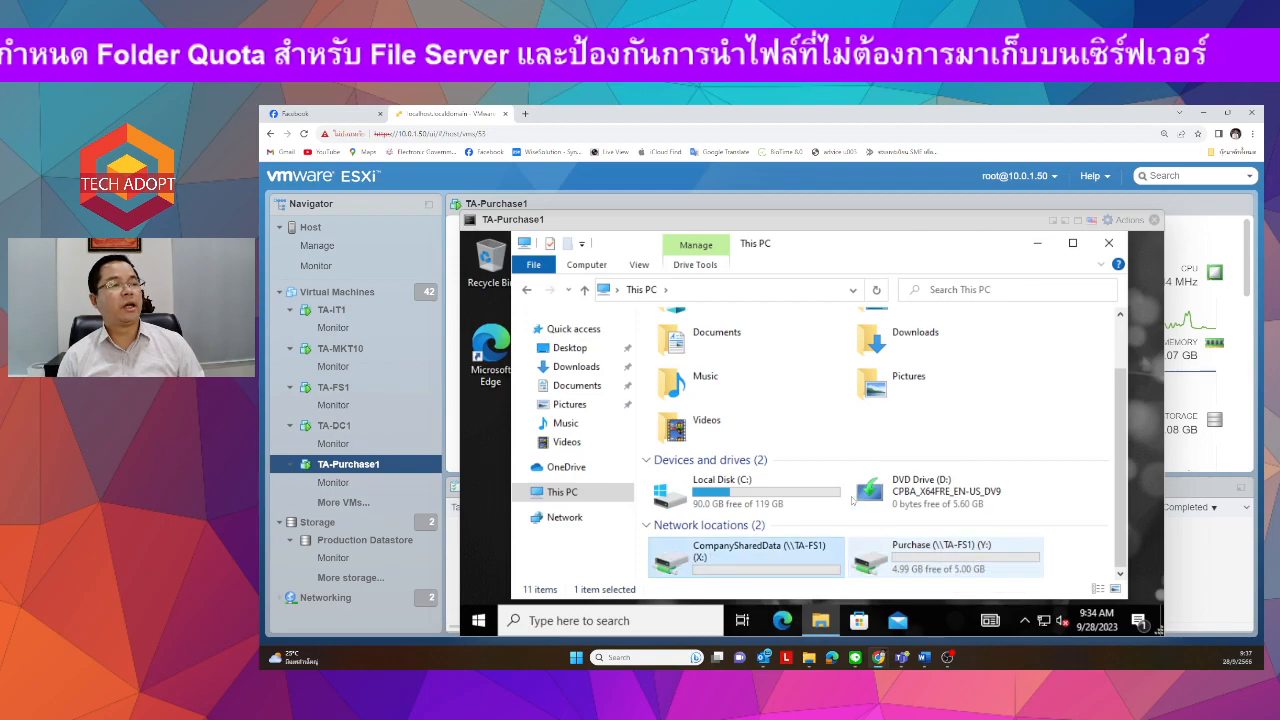
right_click(748, 576)
left_click(790, 560)
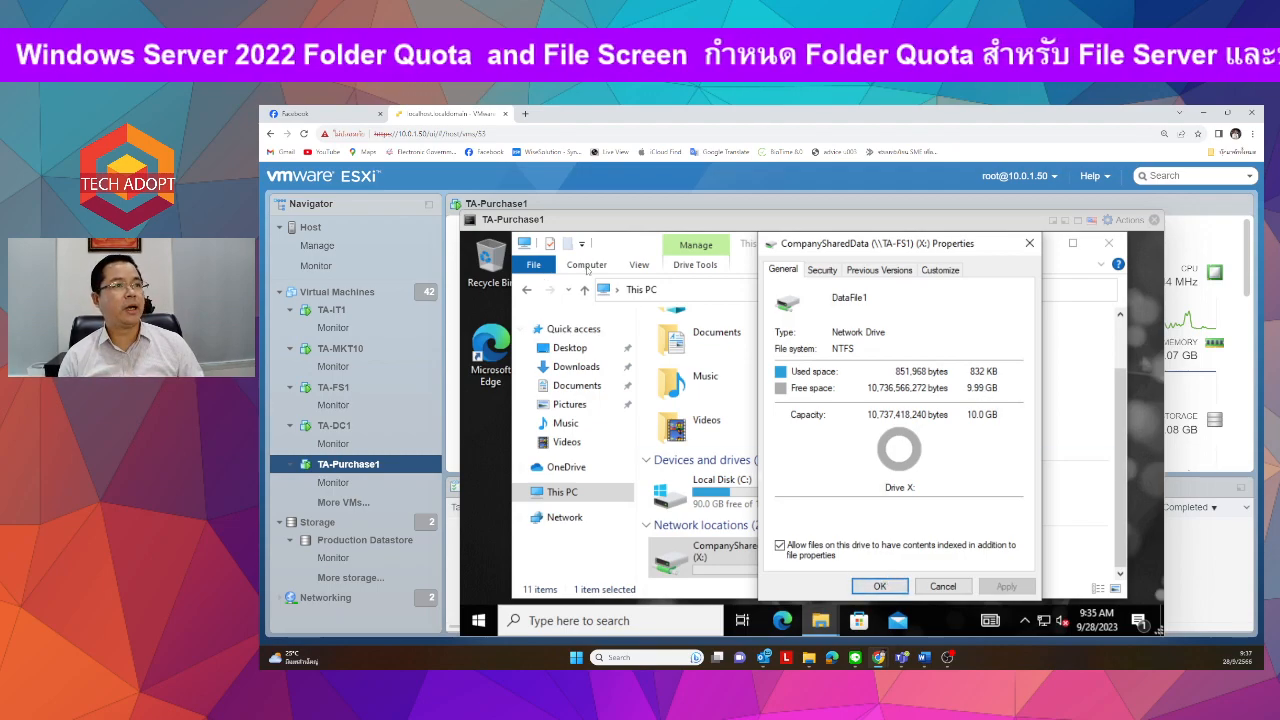
left_click(879, 586)
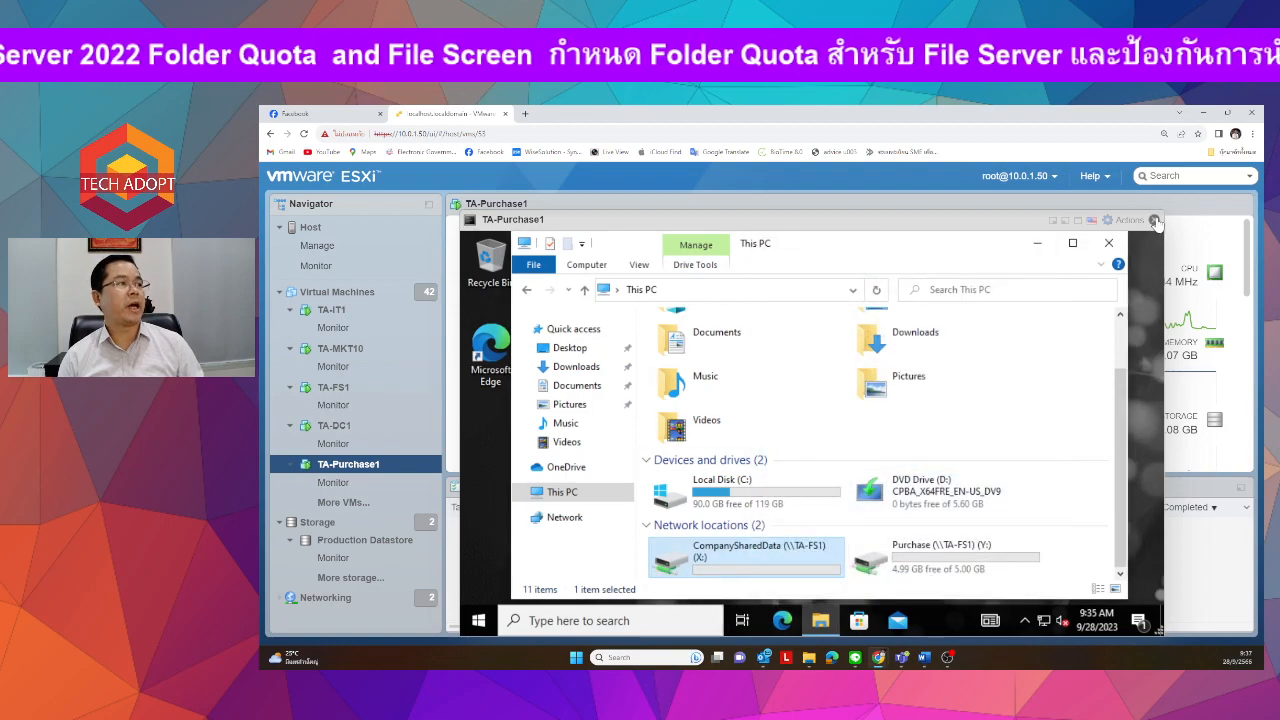
Return to the TA-FS1 console and open the File Screens list under File Screening Management
left_click(1155, 221)
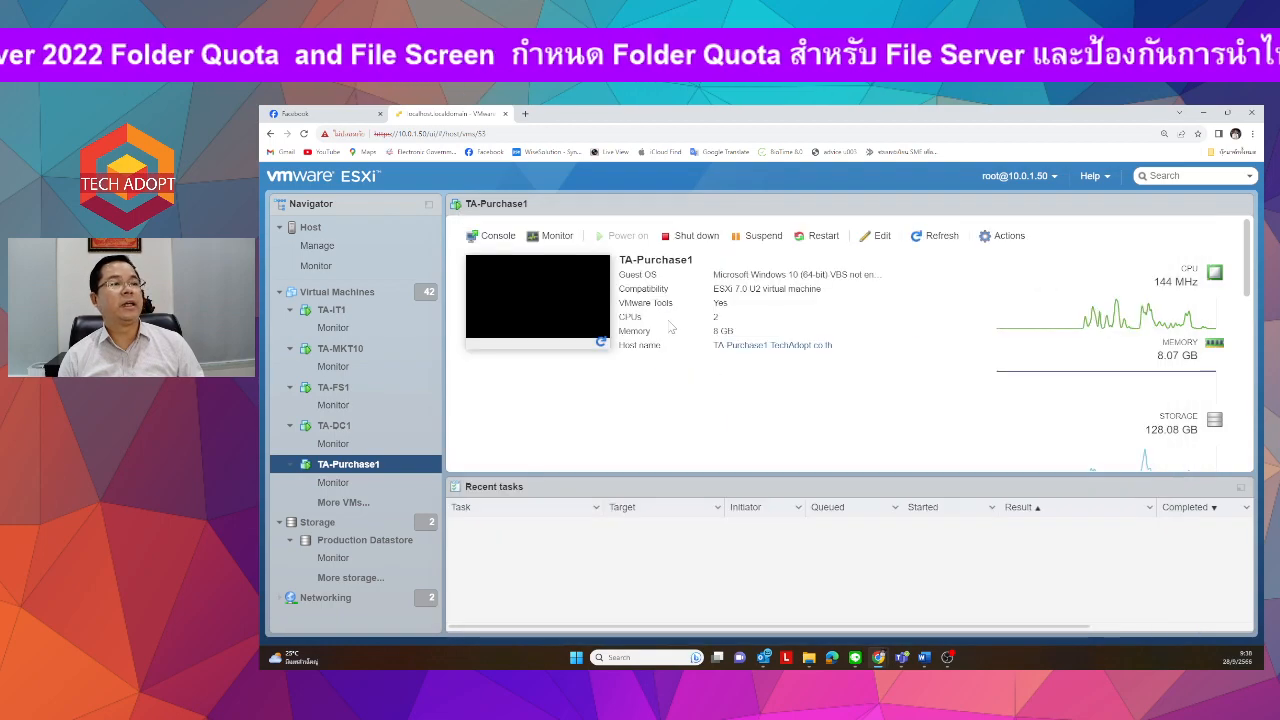
left_click(342, 388)
left_click(537, 297)
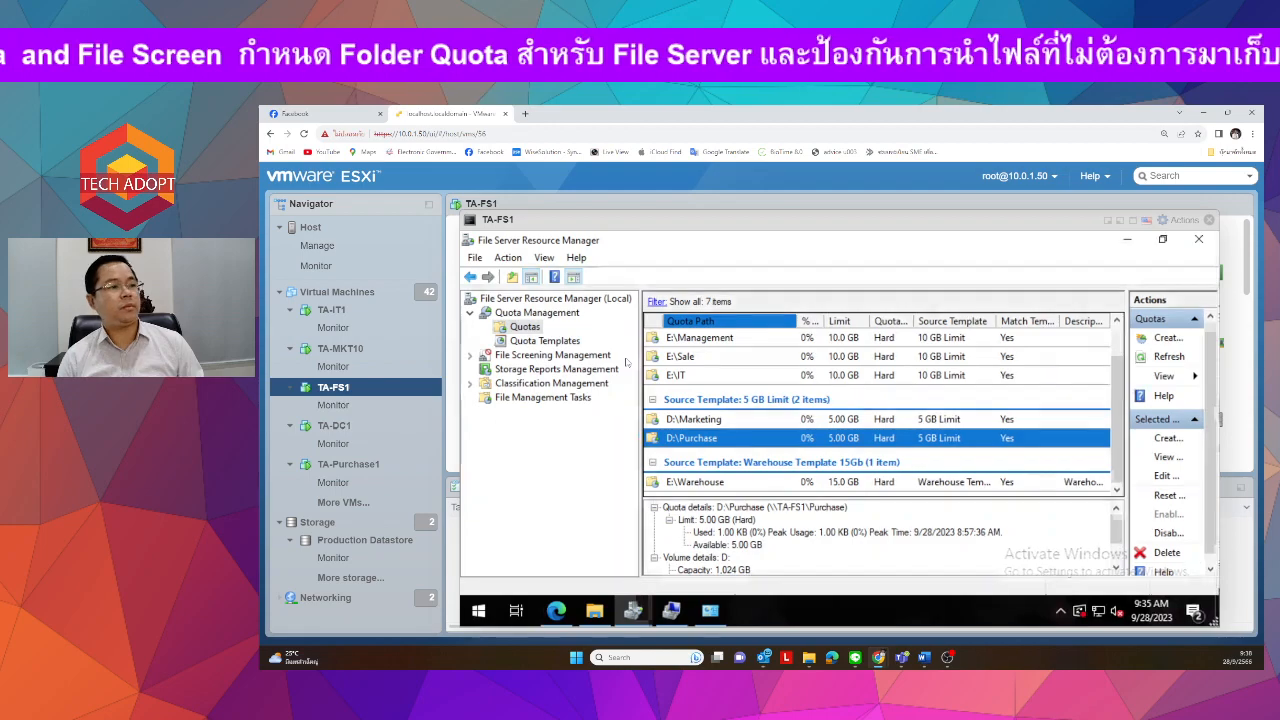
left_click(527, 356)
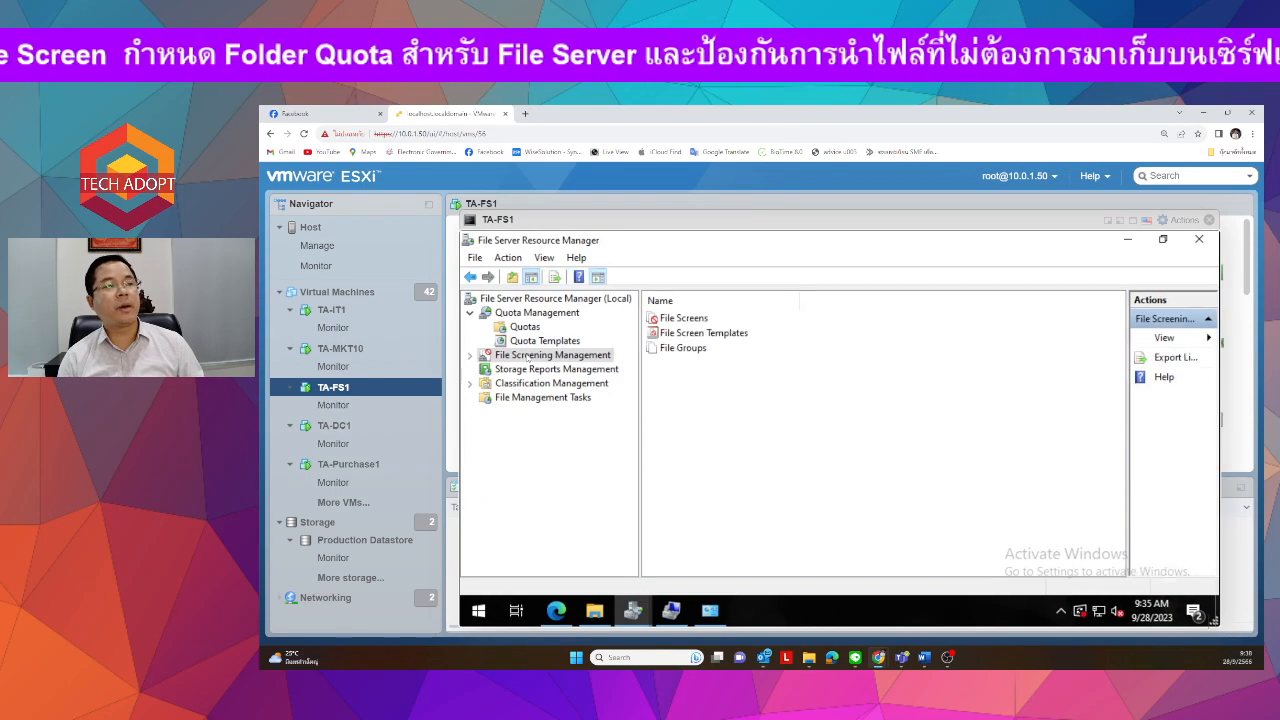
double_click(683, 318)
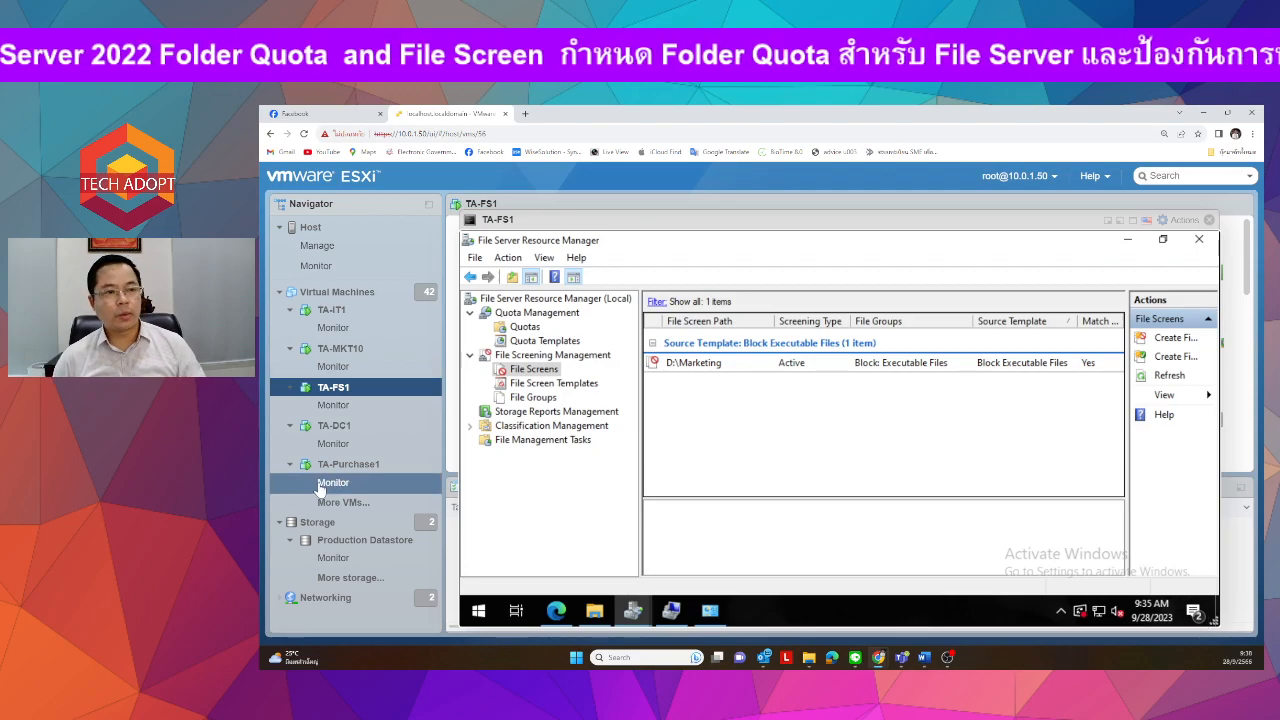
Start a new file screen and choose D:\Purchase as its path
right_click(536, 370)
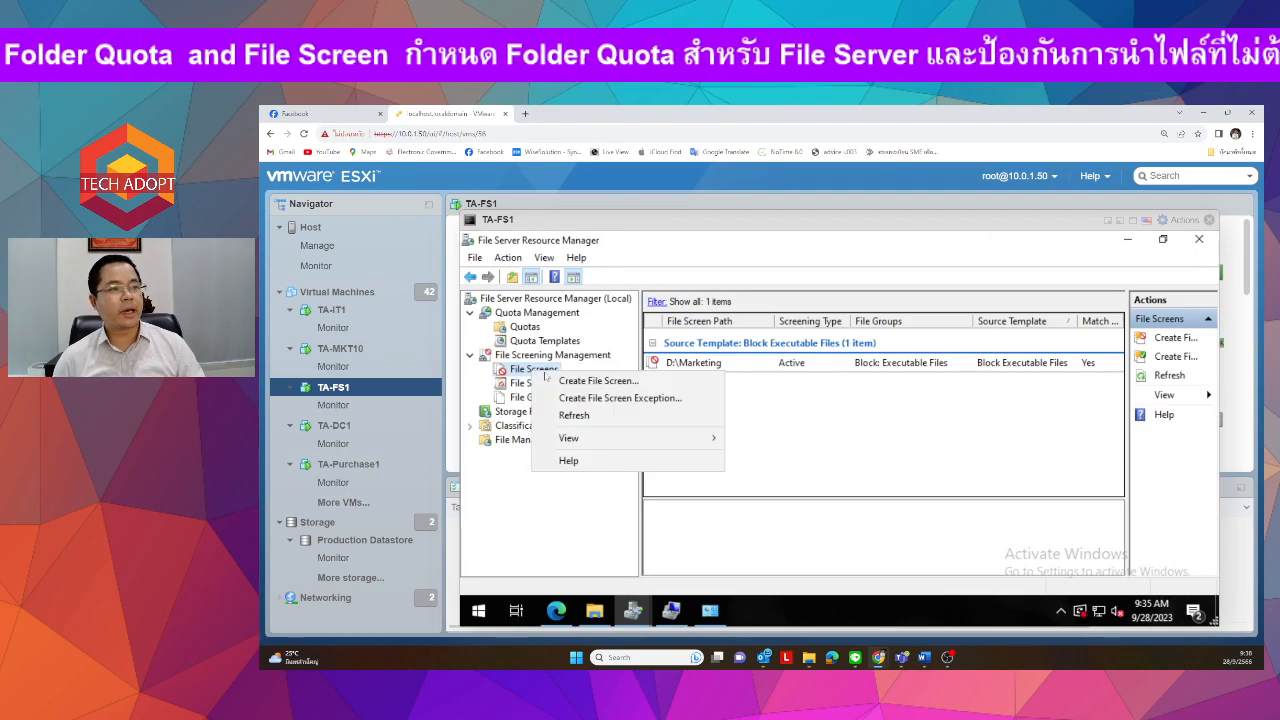
left_click(592, 380)
left_click(950, 288)
scroll(812, 420, "down", 1)
double_click(786, 472)
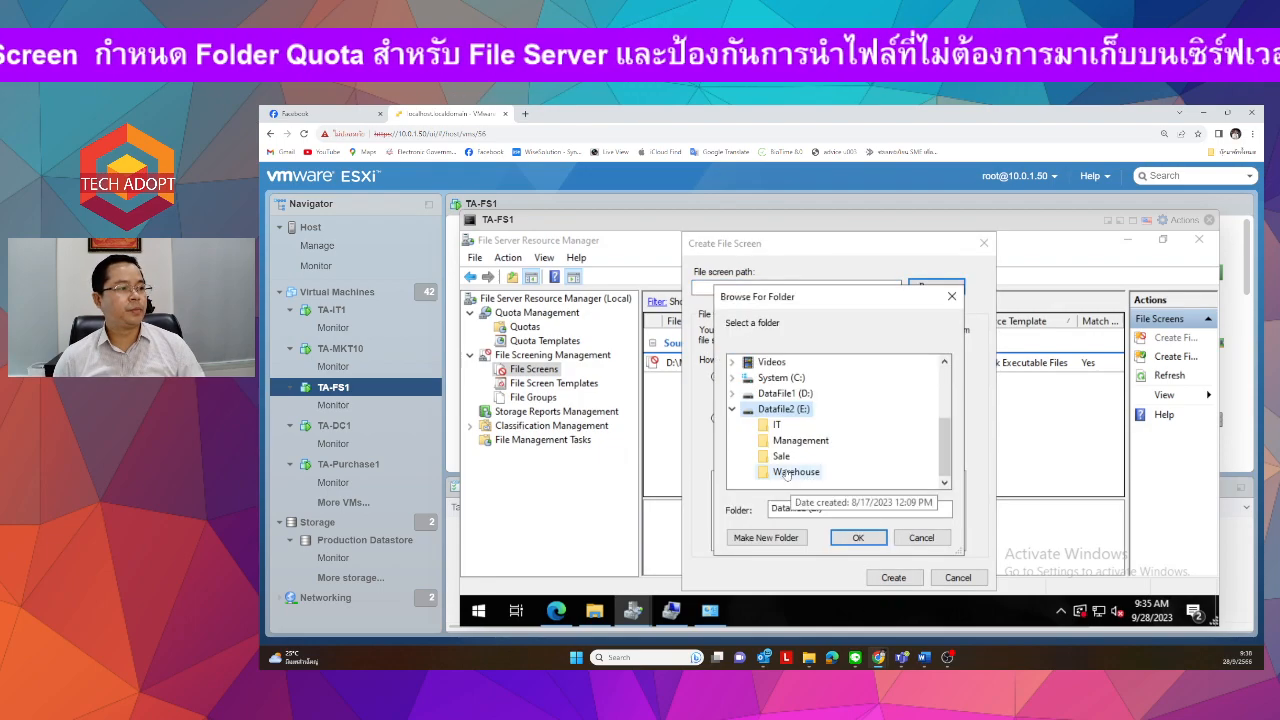
left_click(785, 393)
left_click(795, 471)
left_click(858, 537)
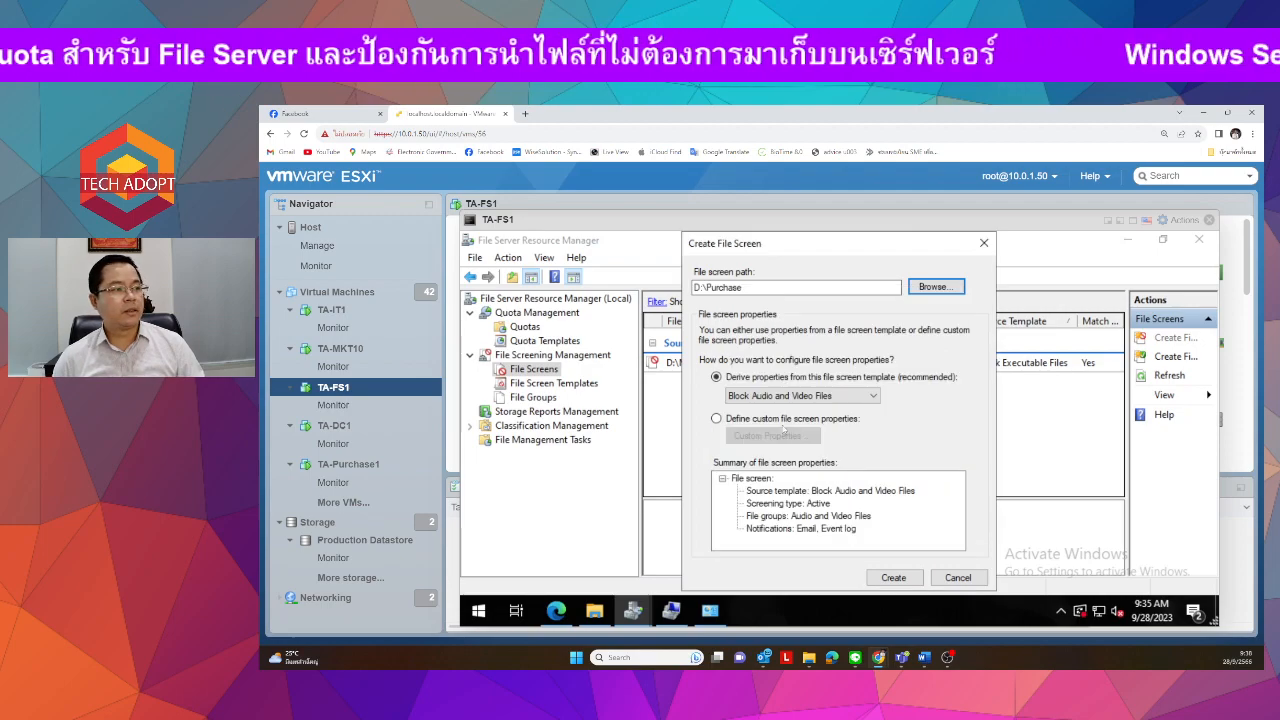
Derive the D:\Purchase file screen from the Block Executable Files template and create it
left_click(826, 397)
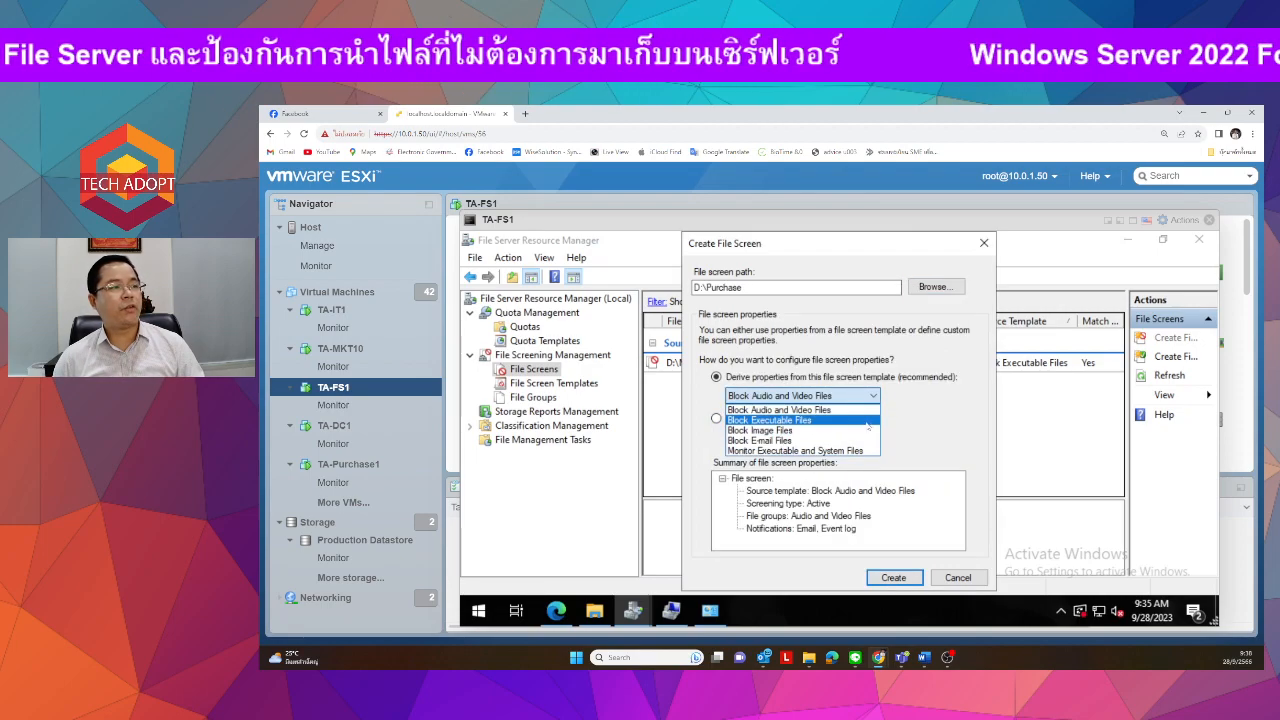
left_click(867, 424)
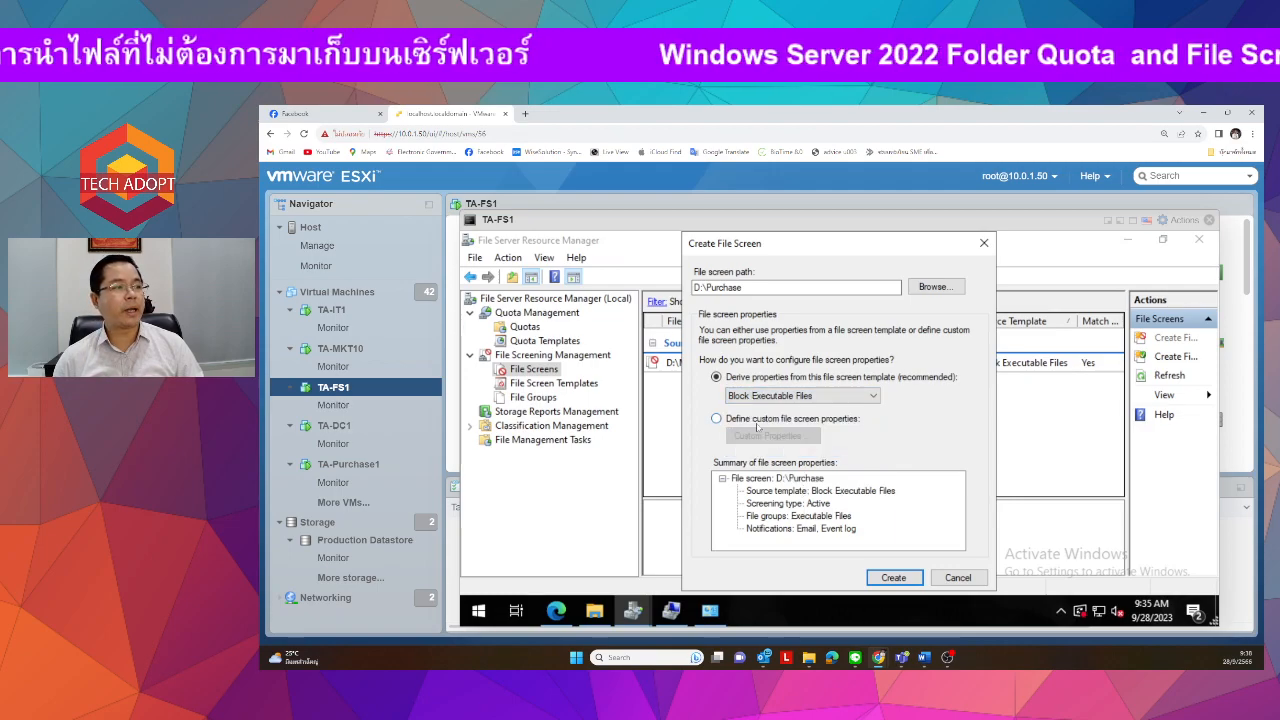
left_click(893, 577)
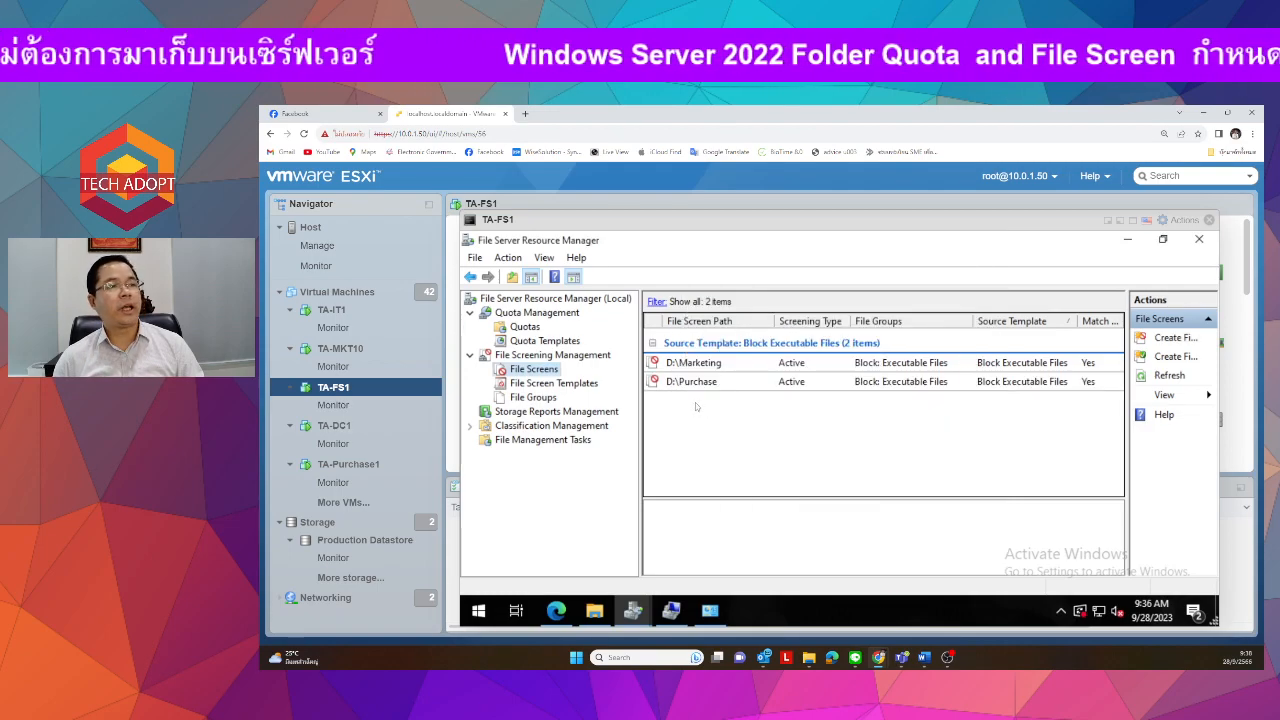
Examine the included file extensions in the properties of the Executable Files file group
left_click(522, 398)
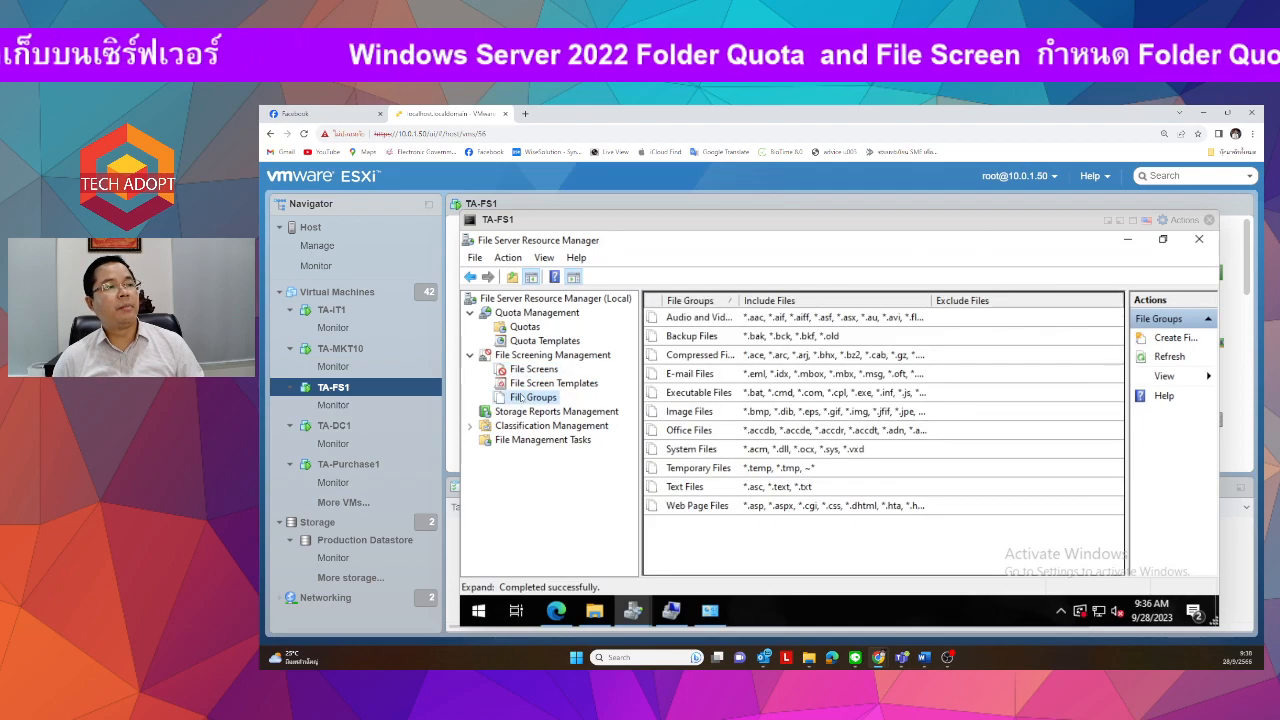
left_click(711, 358)
double_click(698, 392)
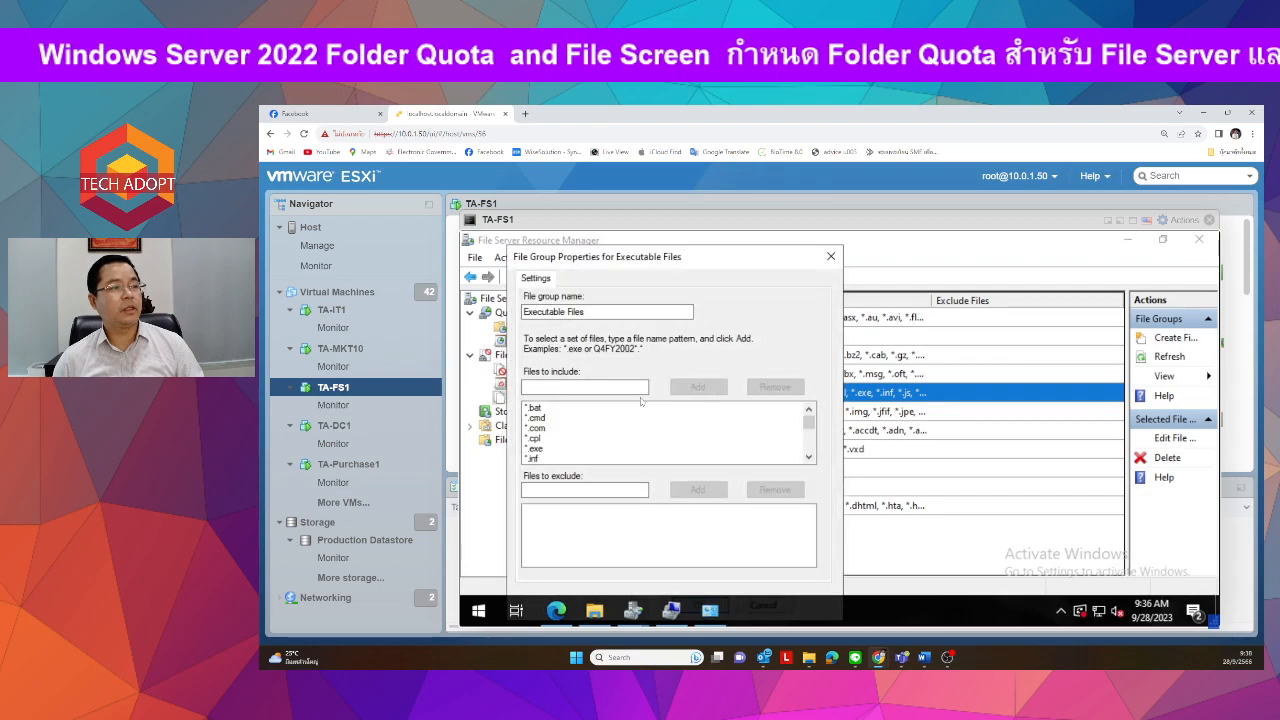
left_click(560, 408)
scroll(576, 439, "down", 5)
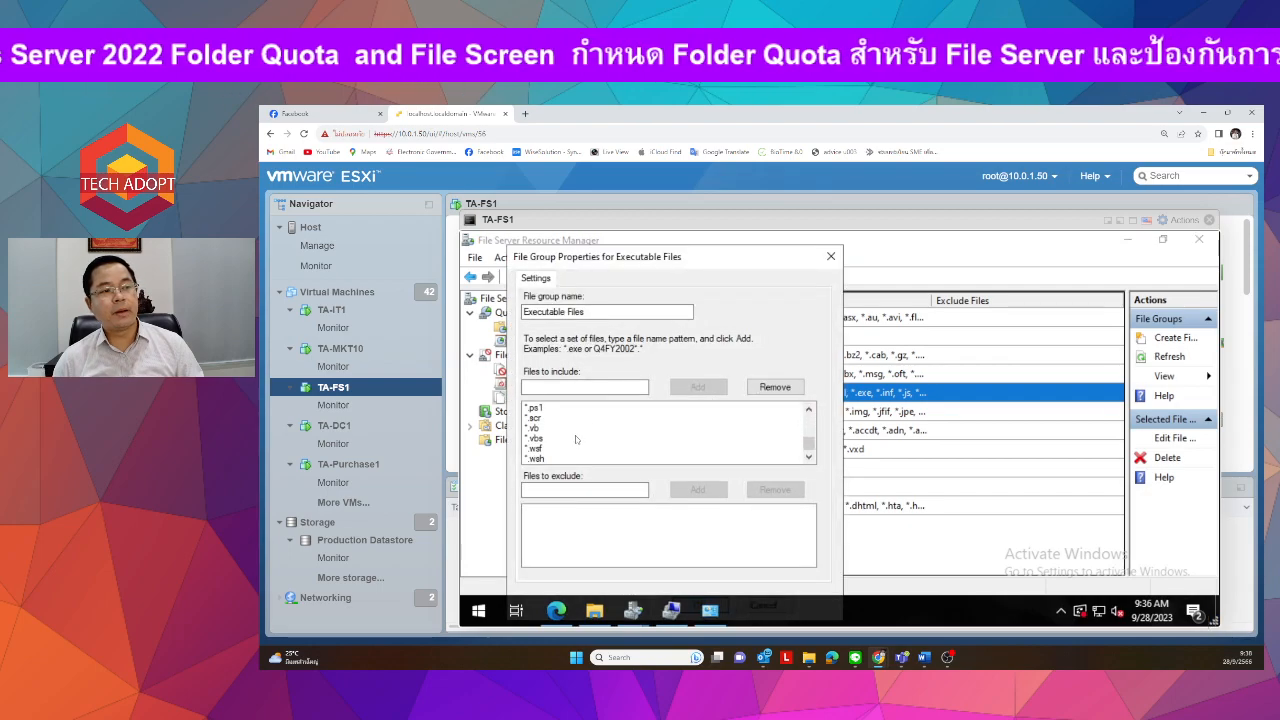
scroll(566, 443, "up", 5)
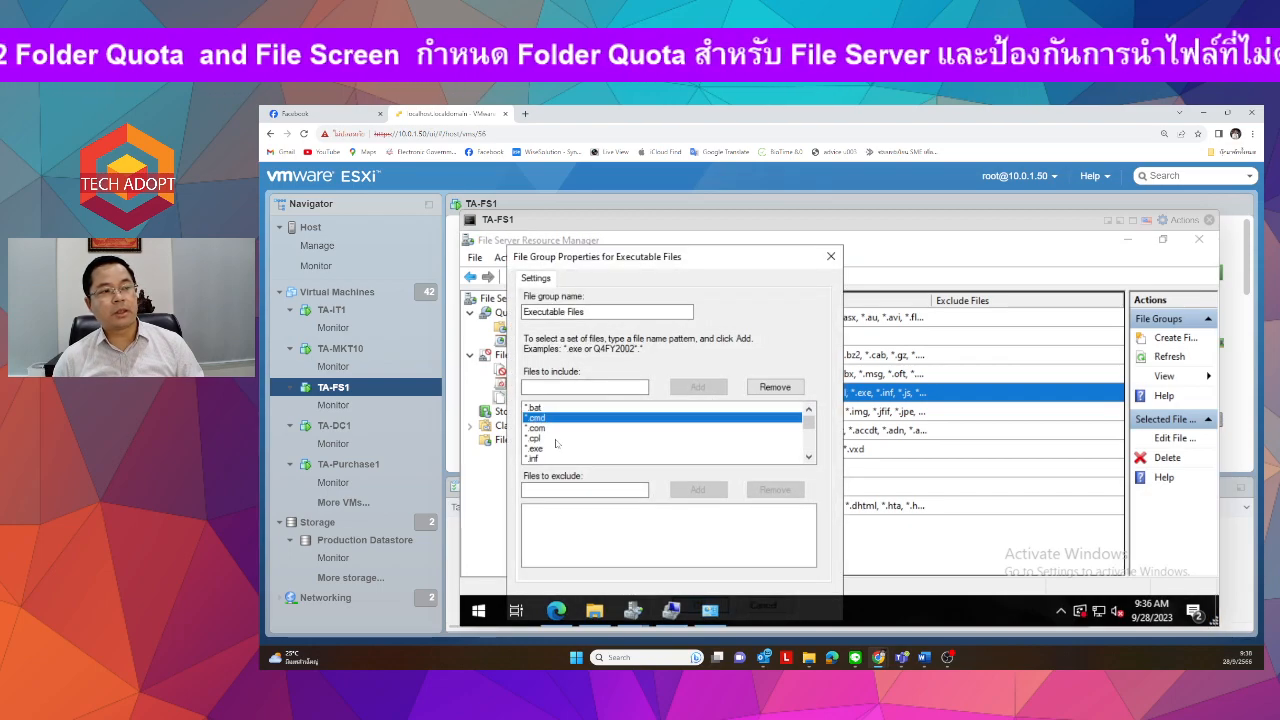
left_click(544, 450)
scroll(550, 459, "down", 2)
left_click(537, 409)
left_click(541, 428)
scroll(540, 440, "down", 3)
left_click(537, 450)
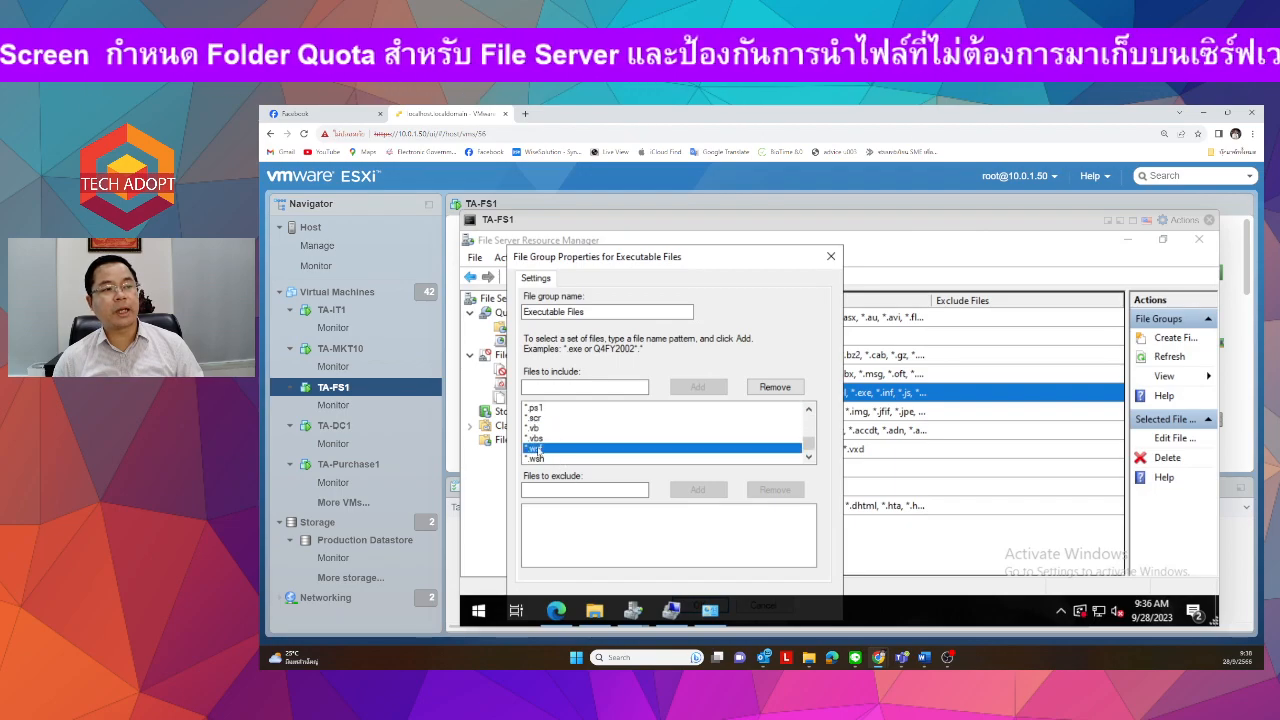
left_click(830, 257)
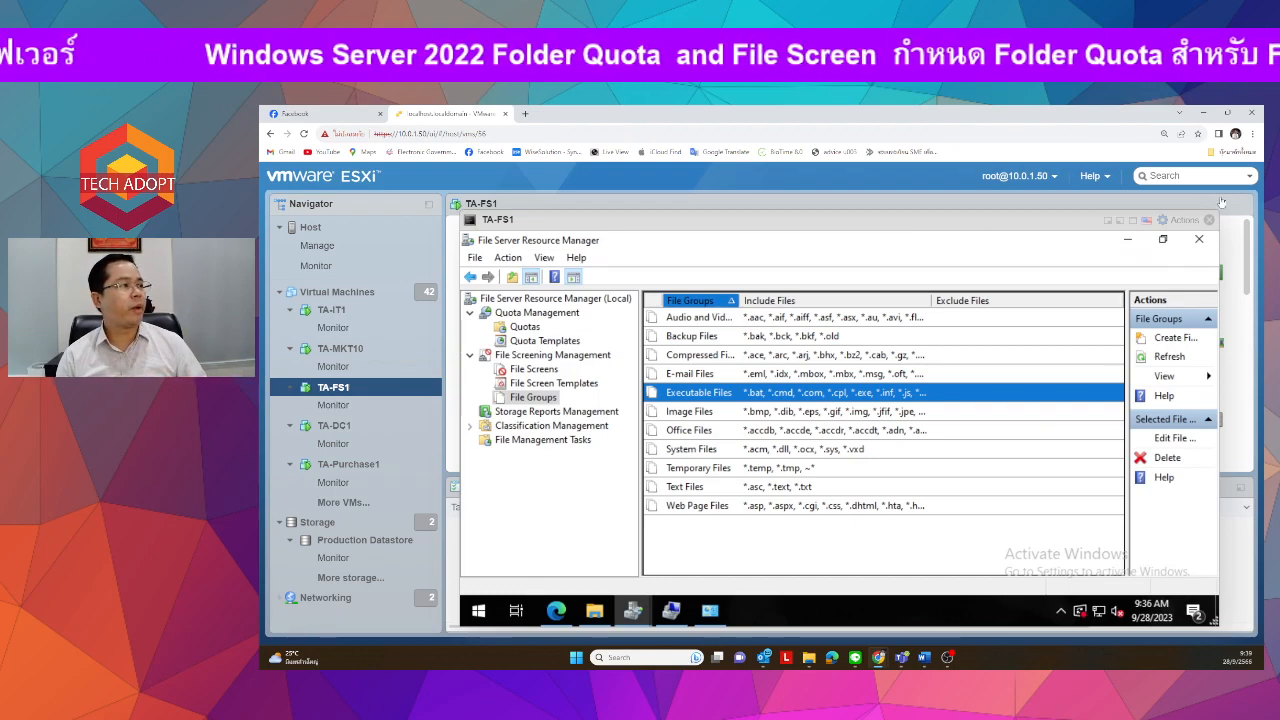
Check the D:\Purchase file screen's details and switch back to the TA-Purchase1 console
left_click(531, 370)
left_click(692, 381)
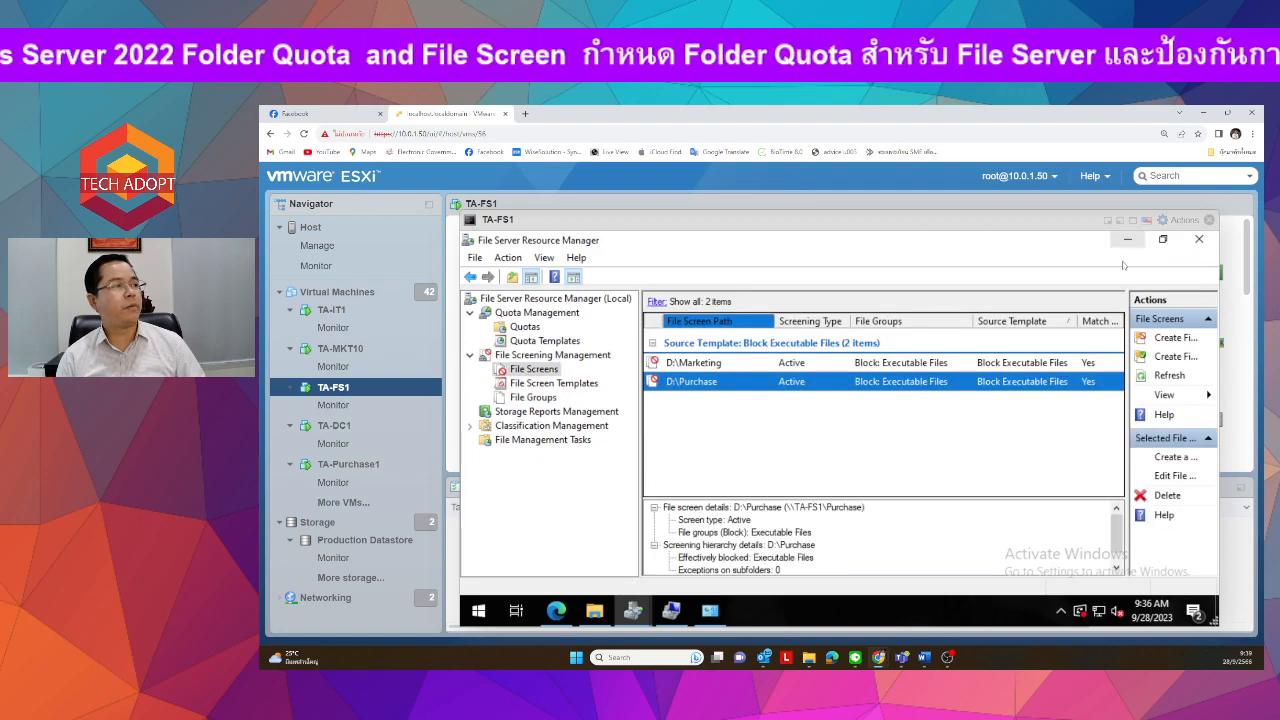
left_click(1209, 219)
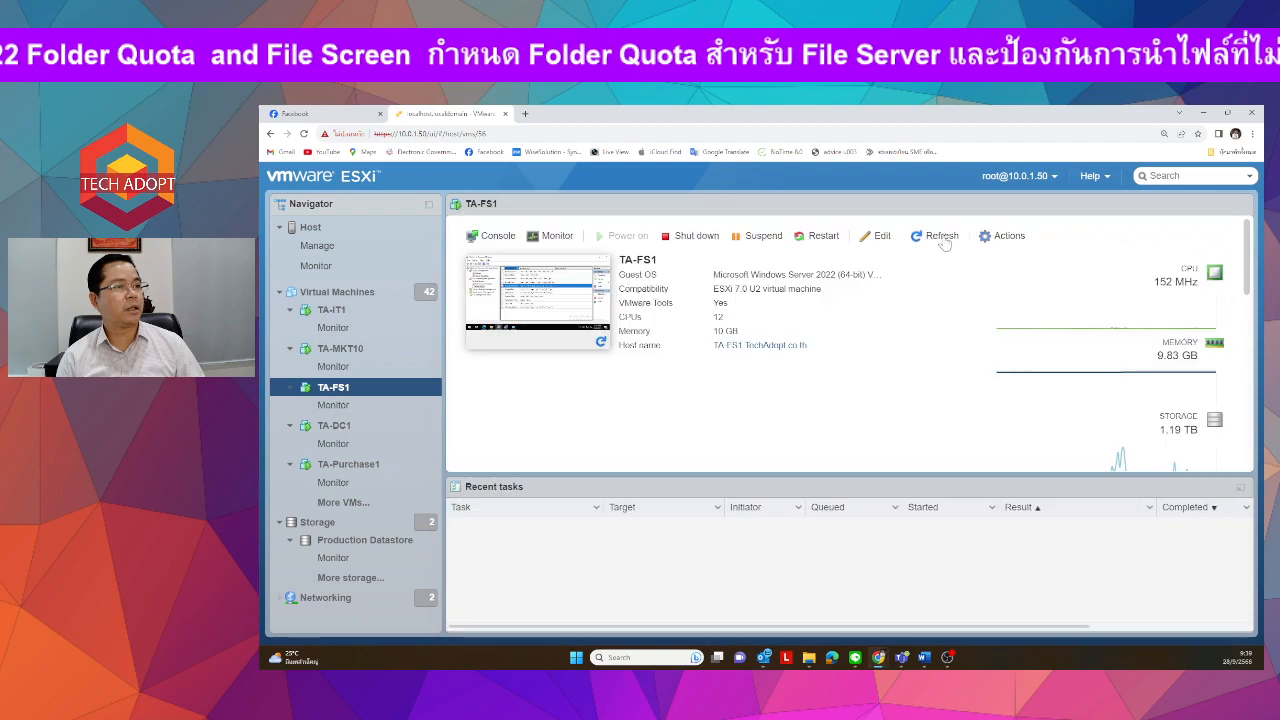
left_click(349, 466)
left_click(538, 300)
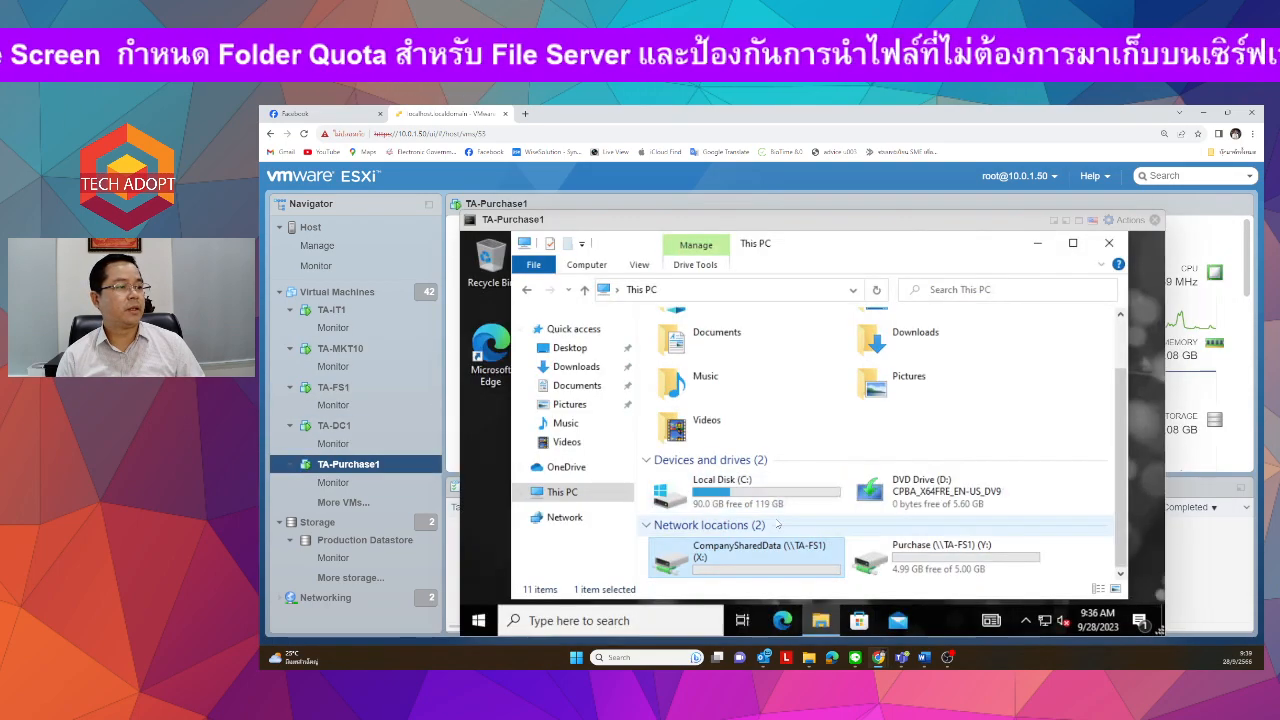
Open the Purchase (Y:) network drive and create a new file in it
double_click(900, 556)
right_click(714, 396)
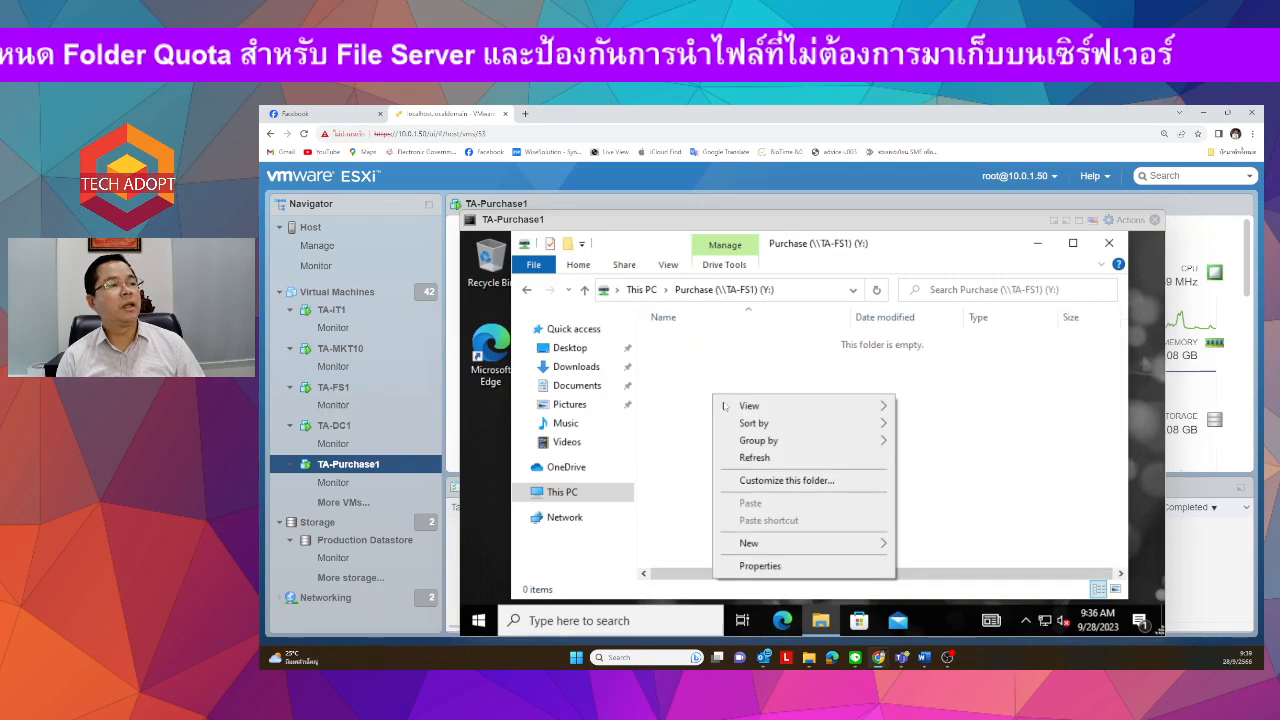
mouse_move(760, 543)
left_click(945, 527)
left_click(741, 424)
Show hidden items and file name extensions in the Purchase (Y:) drive
left_click(668, 265)
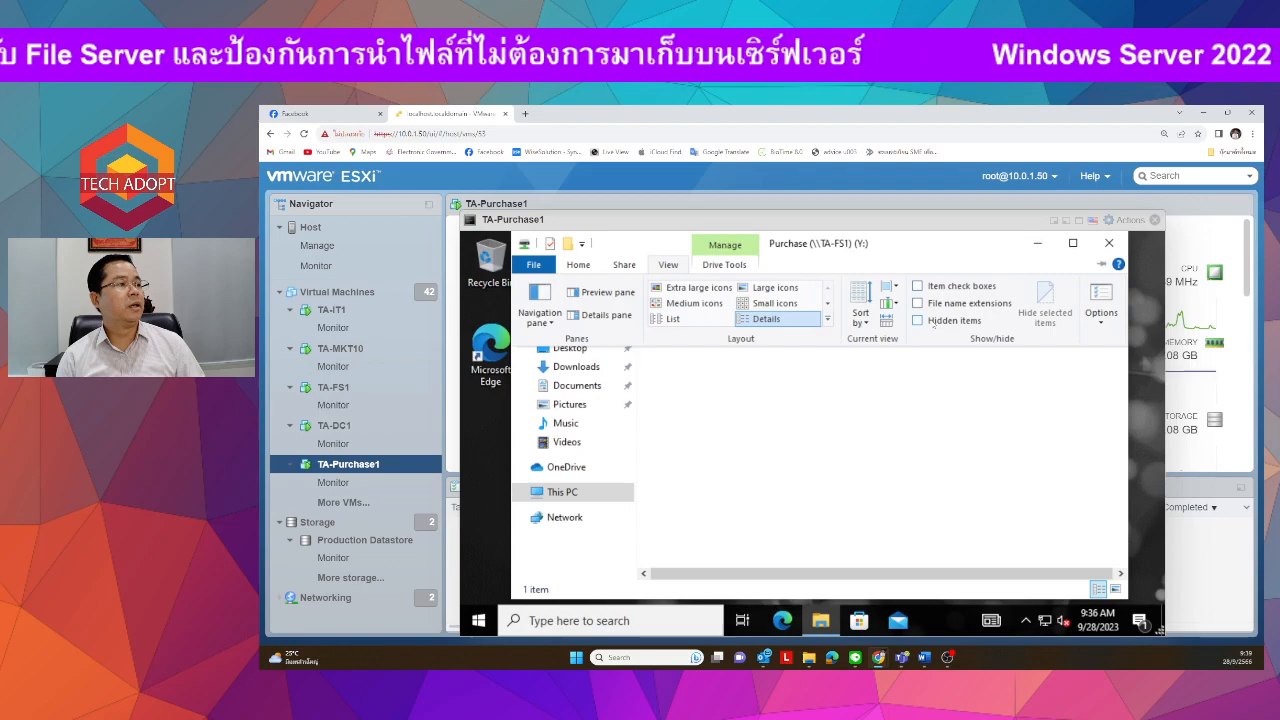
left_click(890, 400)
left_click(666, 266)
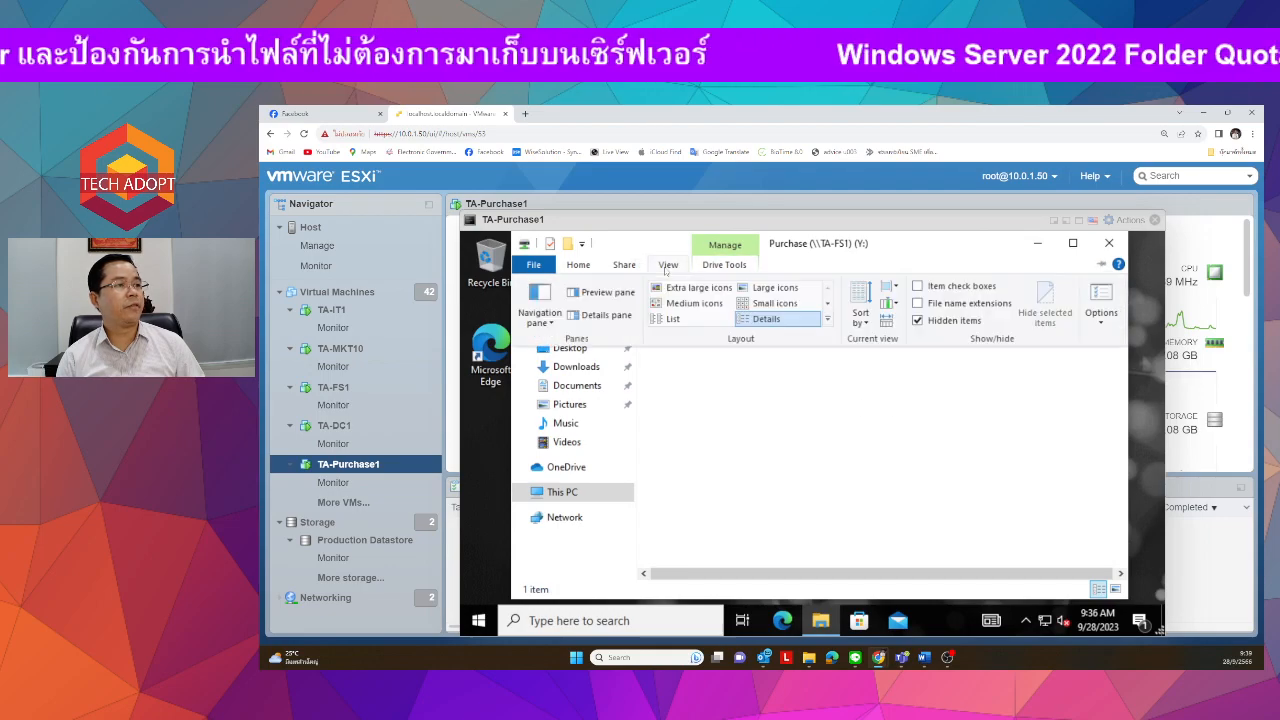
left_click(917, 303)
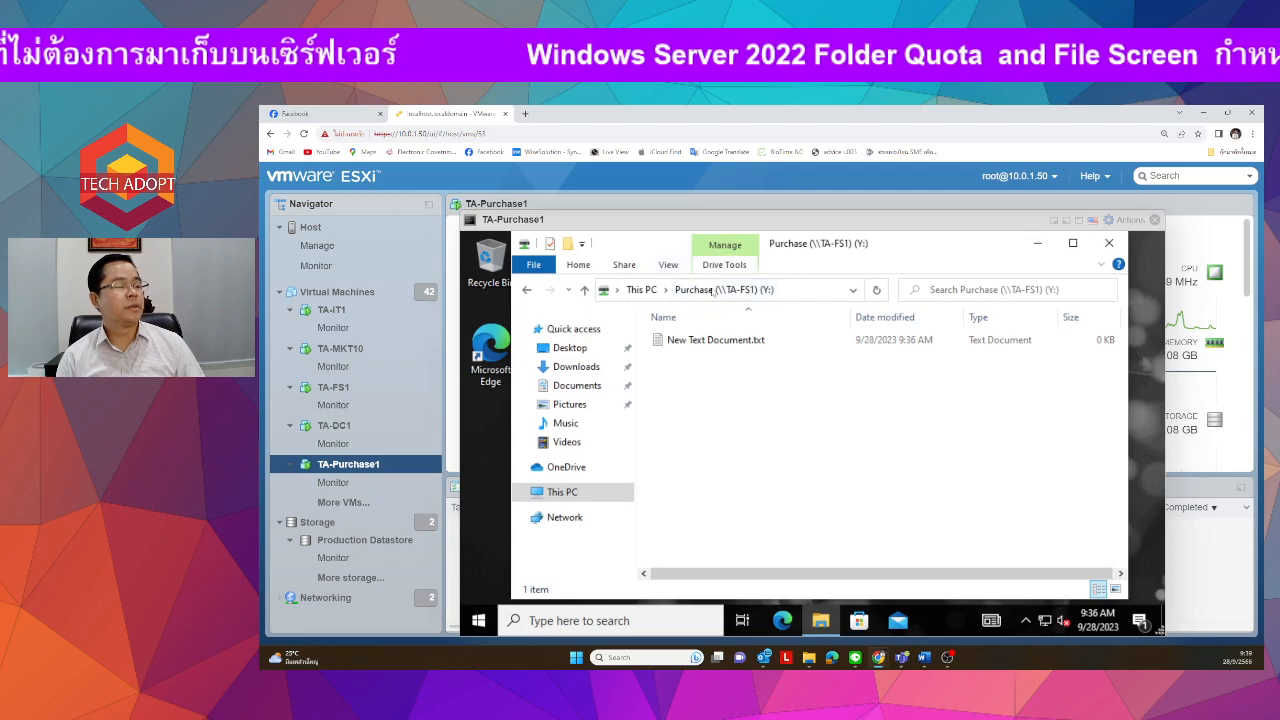
Try to rename New Text Document.txt as map.vbs, accepting the extension change, and dismiss the access dialog
left_click(735, 346)
left_click(739, 341)
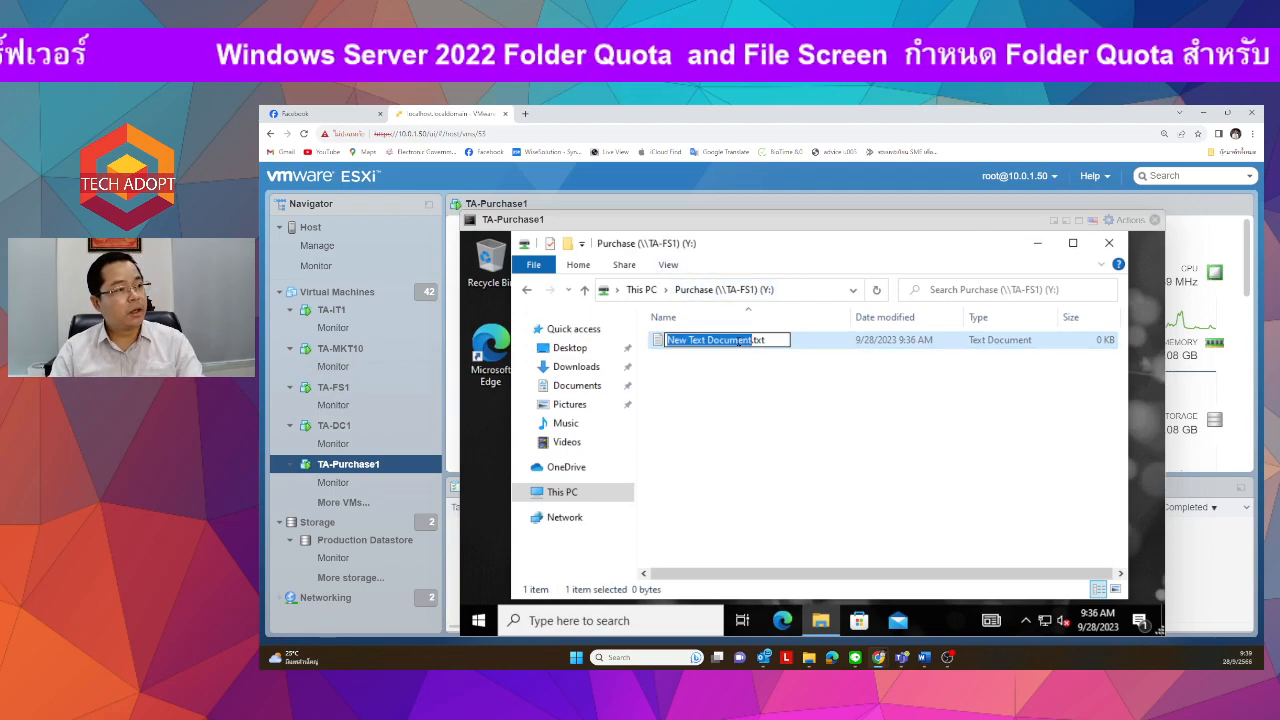
type("map")
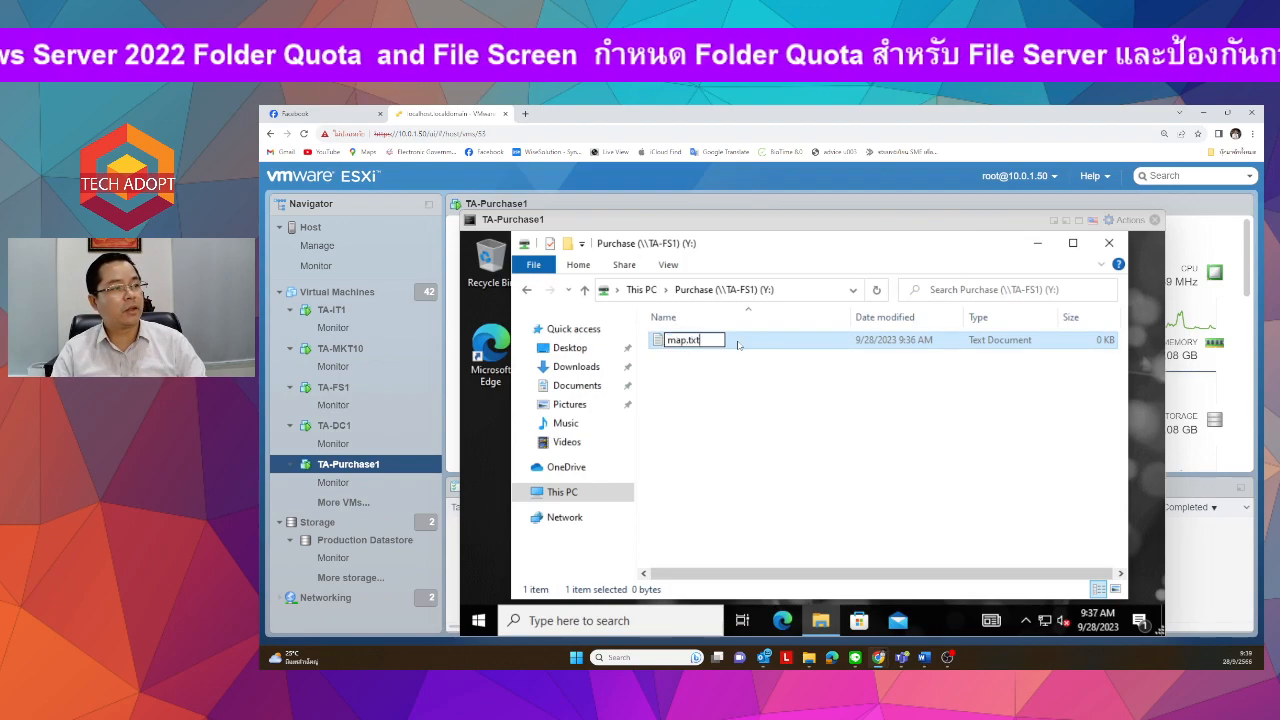
key("BackSpace")
key("BackSpace")
key("BackSpace")
type("b")
key("BackSpace")
type("vbs")
key("Return")
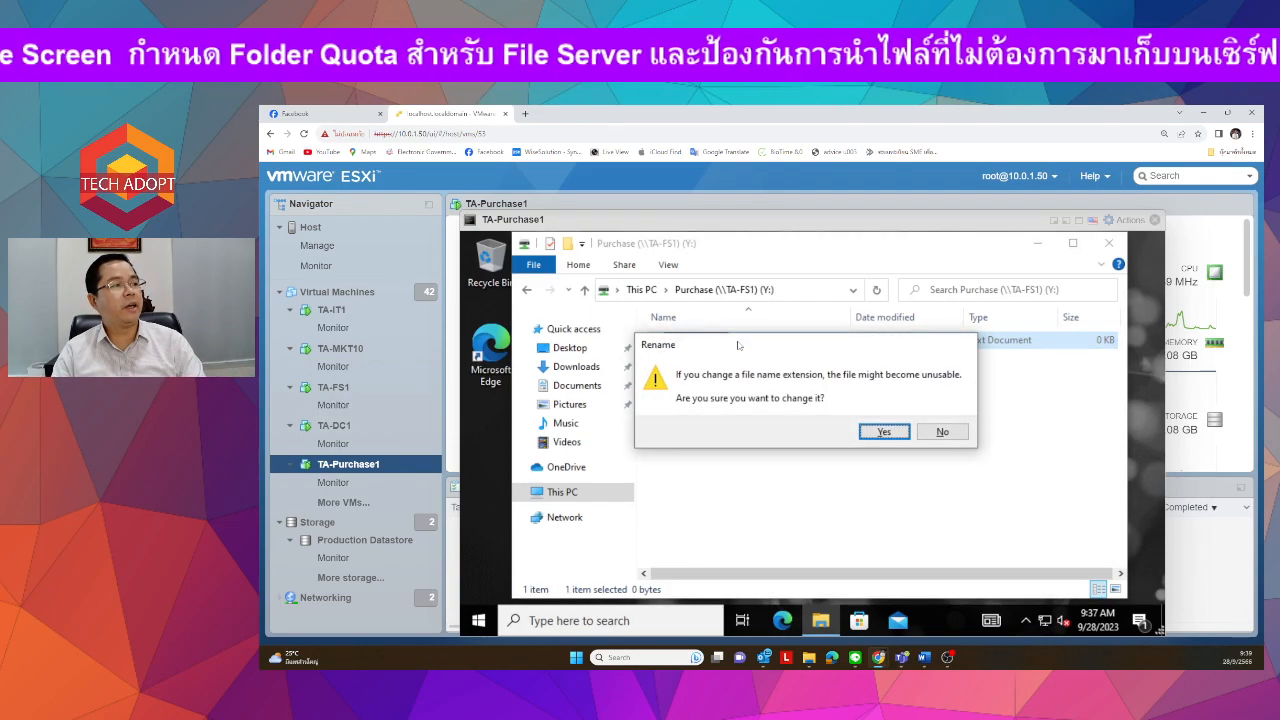
key("Return")
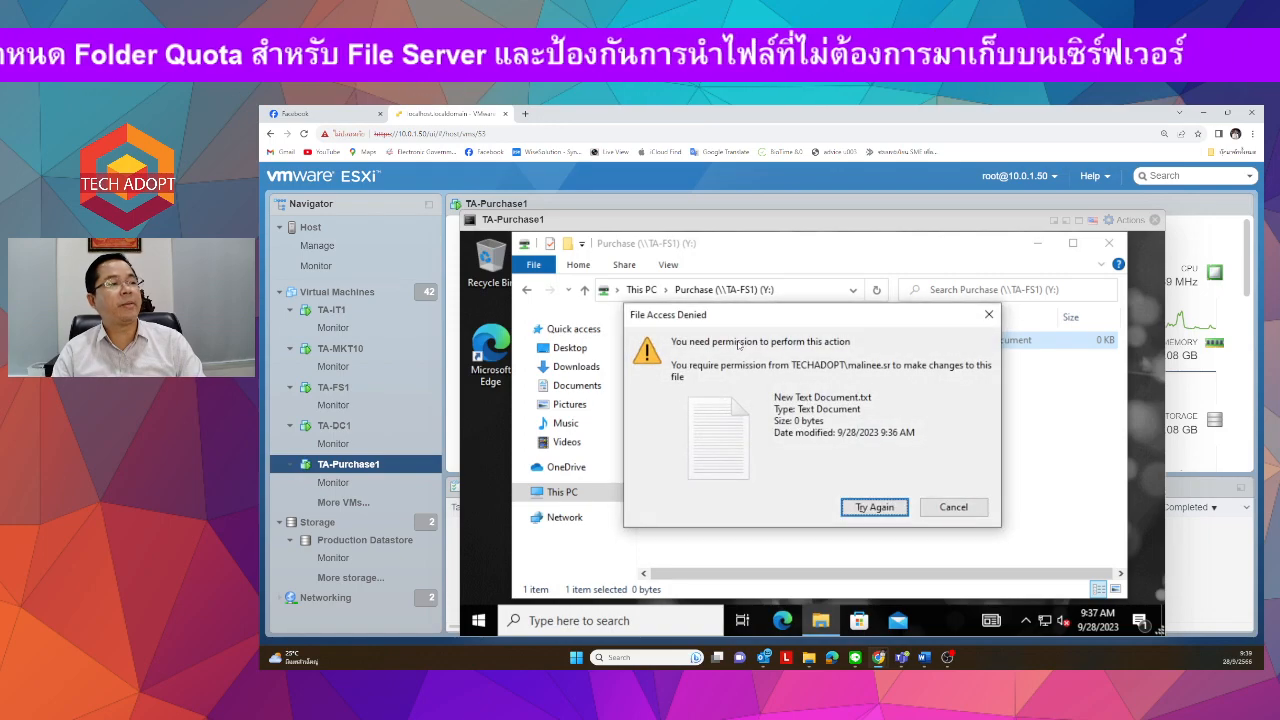
left_click(940, 508)
Try to change the extension of New Text Document.txt to exe and dismiss the access dialog
key("F2")
left_click_drag(754, 341, 822, 351)
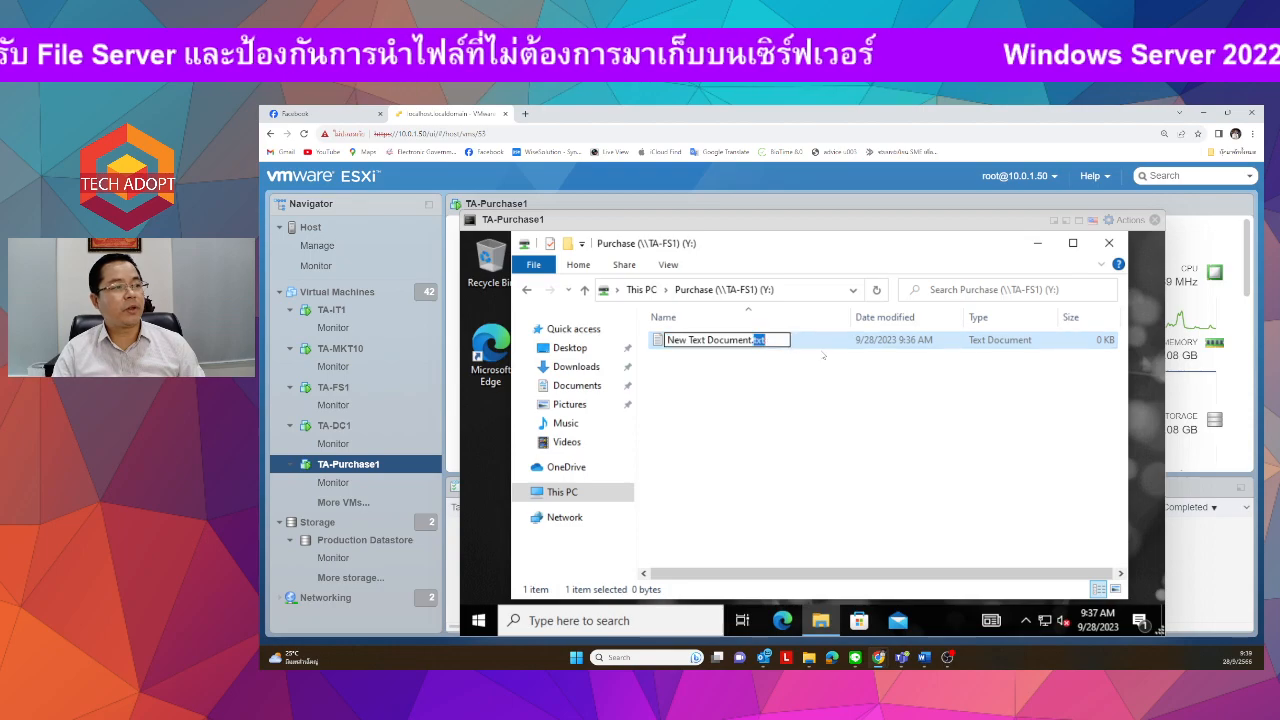
type("exe")
key("Return")
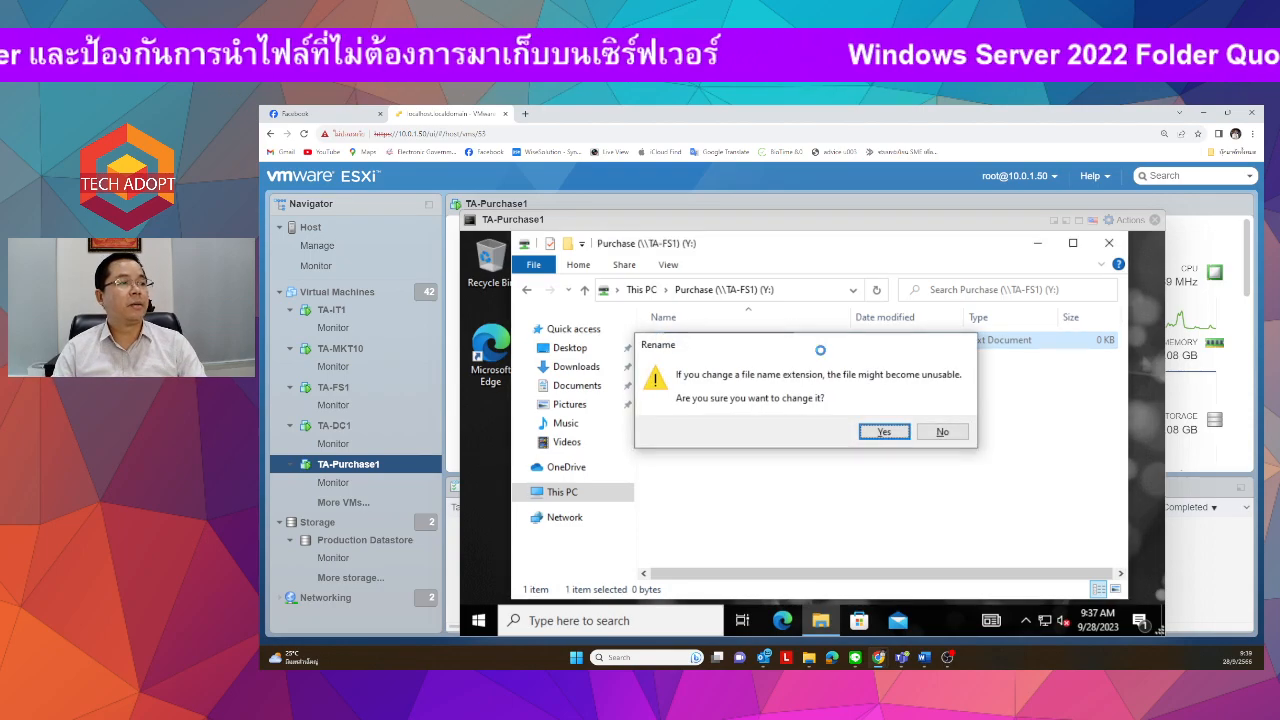
key("Return")
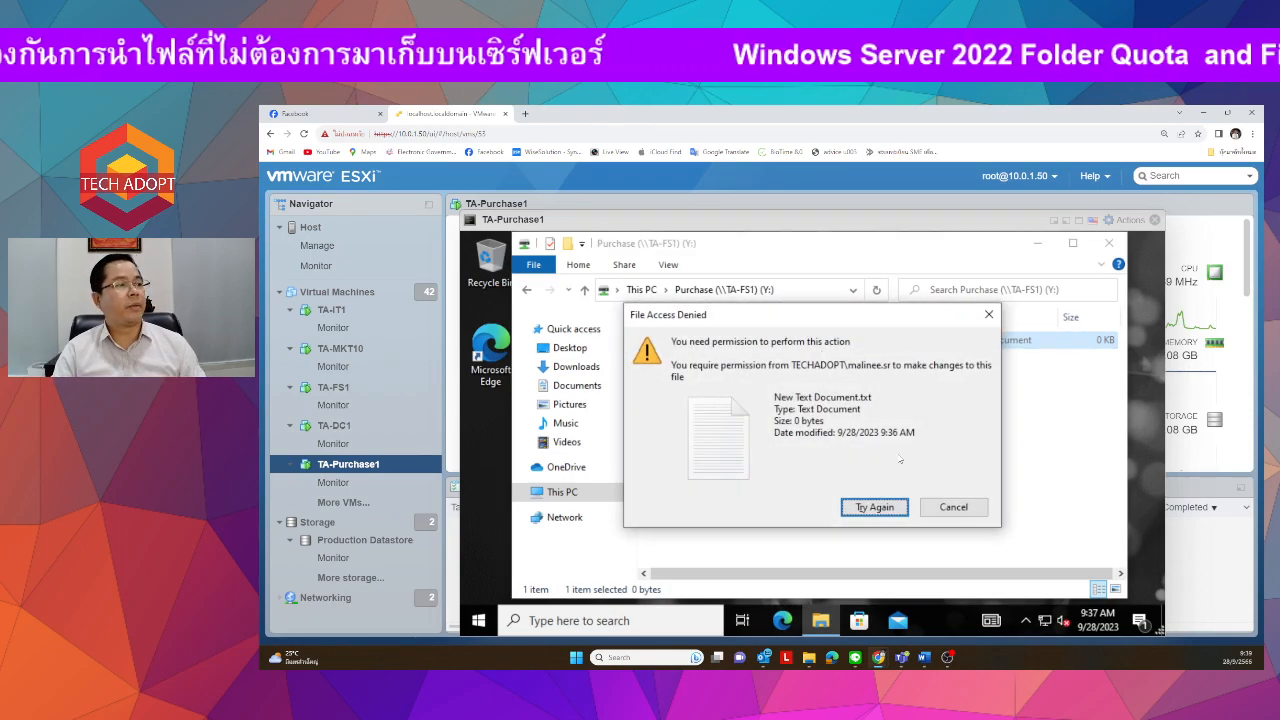
left_click(953, 507)
Try to change the extension of New Text Document.txt to bat, dismiss the access dialog and close the file window
key("F2")
left_click_drag(755, 341, 911, 358)
key("BackSpace")
type("bay")
key("Return")
key("Return")
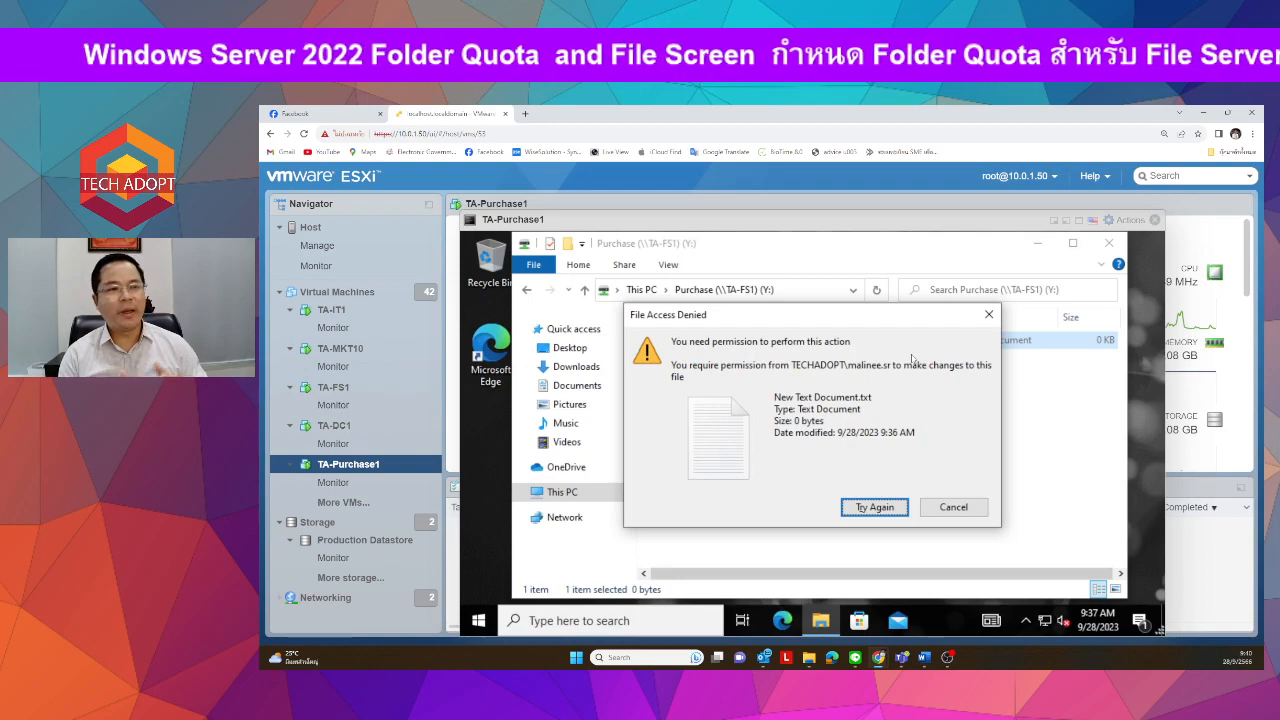
left_click(942, 513)
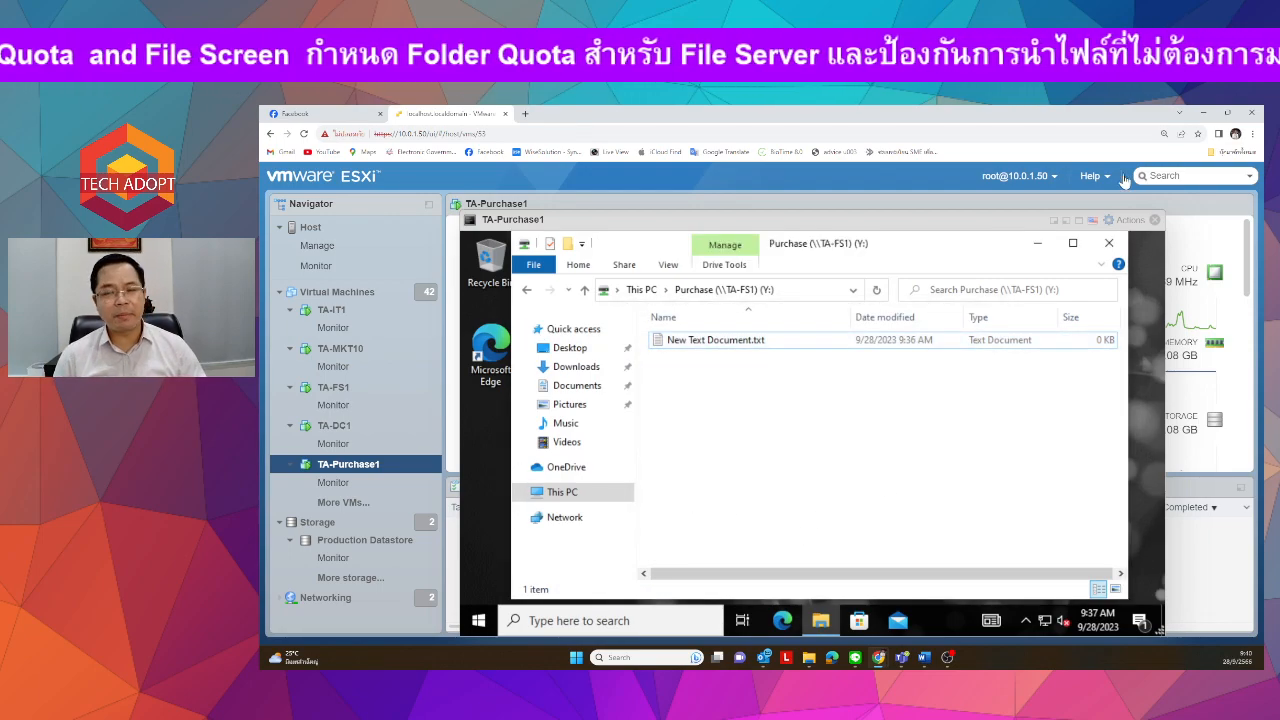
left_click(1108, 243)
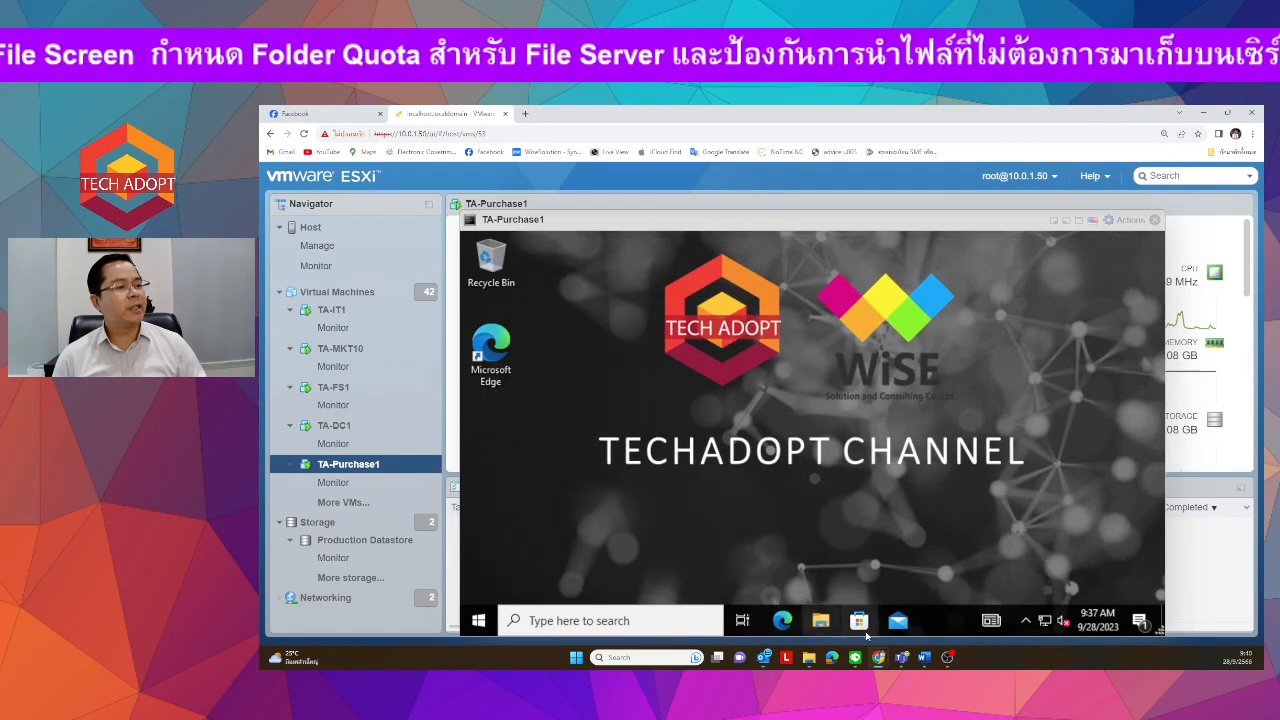
left_click(478, 620)
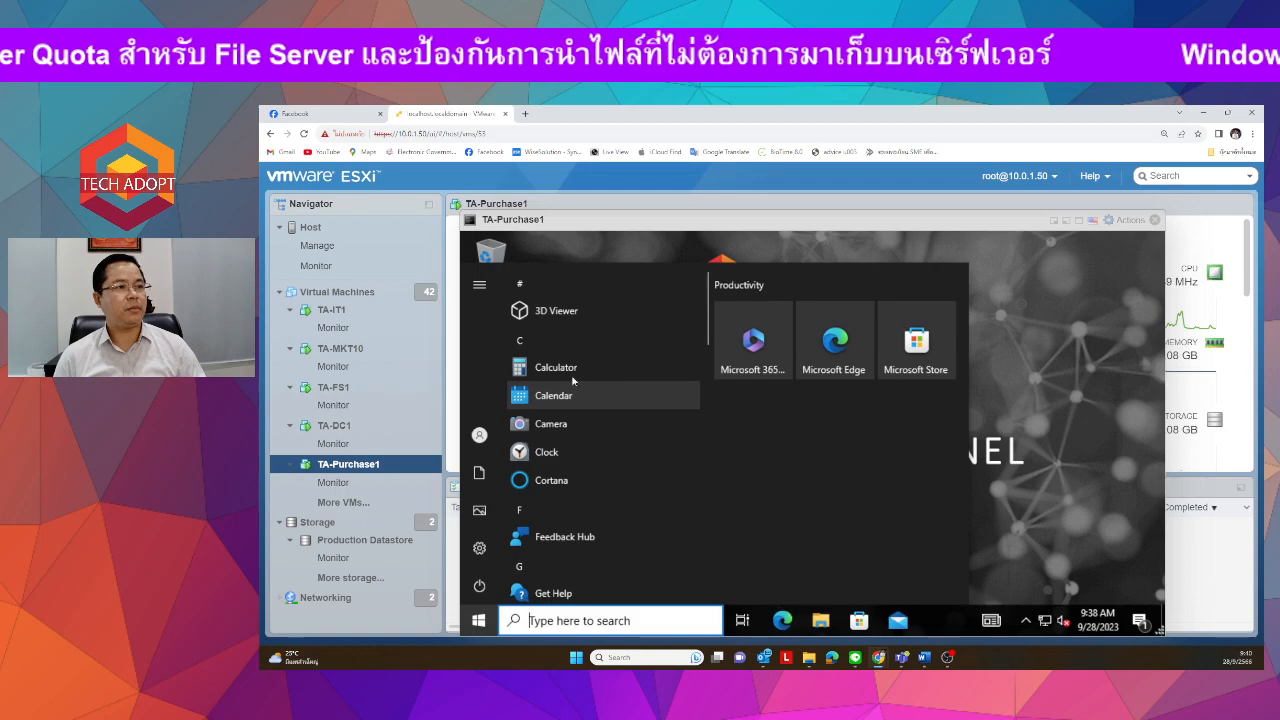
scroll(615, 495, "down", 10)
scroll(619, 504, "up", 3)
scroll(619, 504, "down", 5)
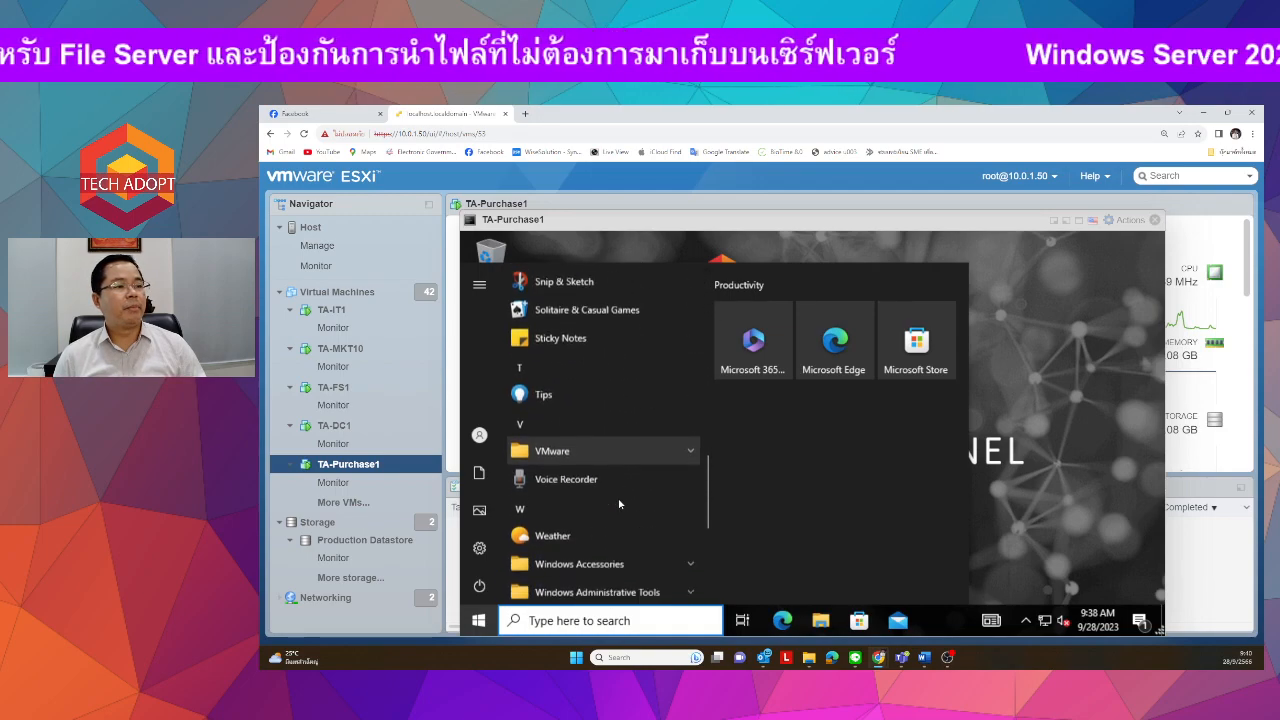
left_click(636, 443)
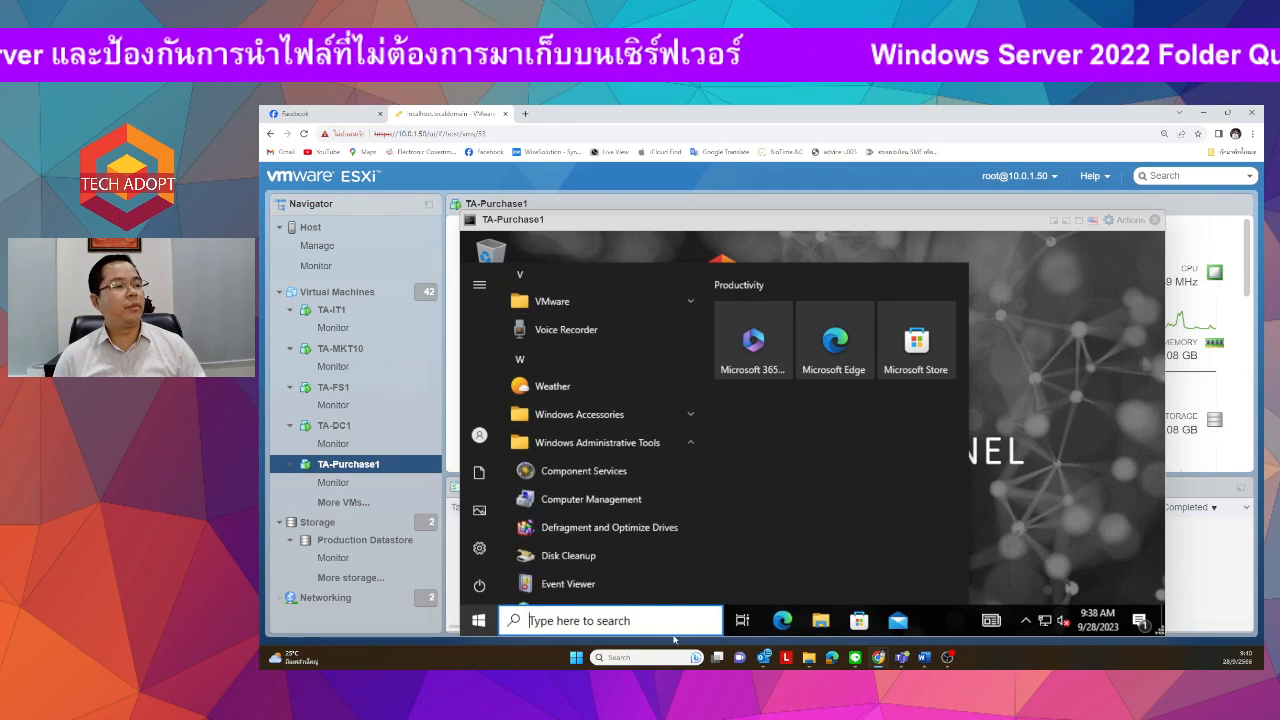
left_click(820, 620)
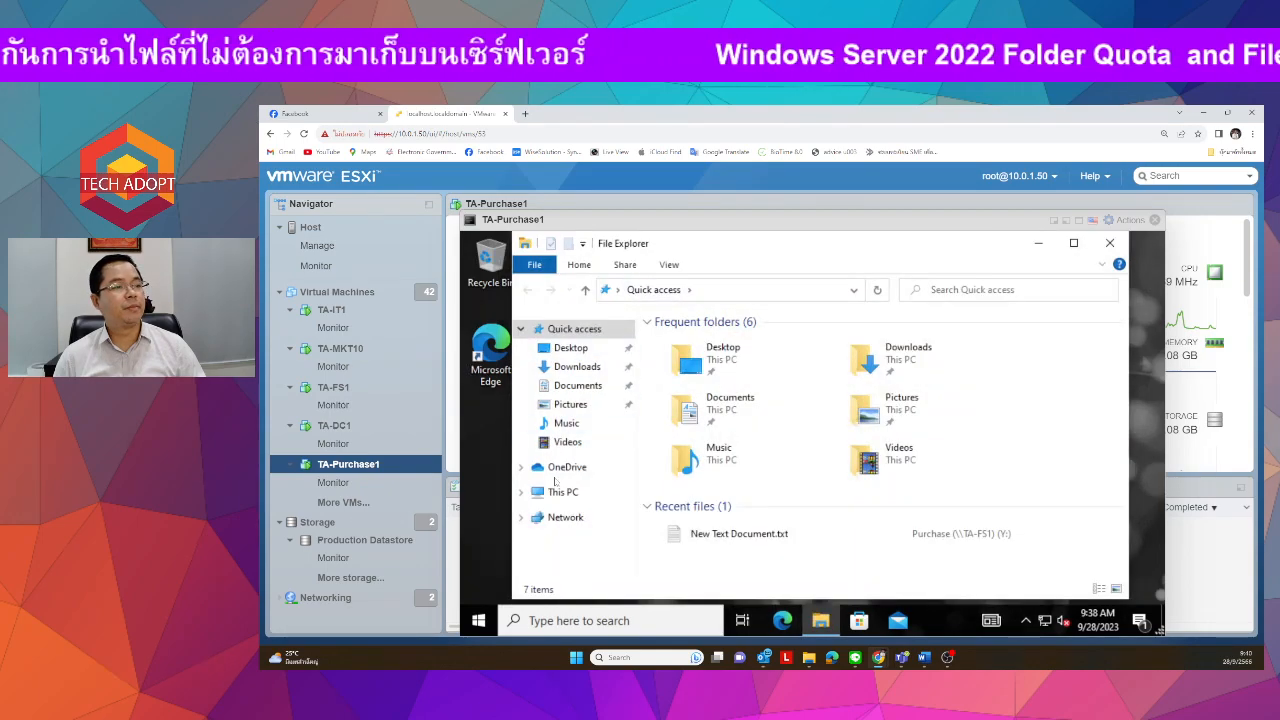
left_click(566, 467)
left_click(562, 492)
double_click(722, 545)
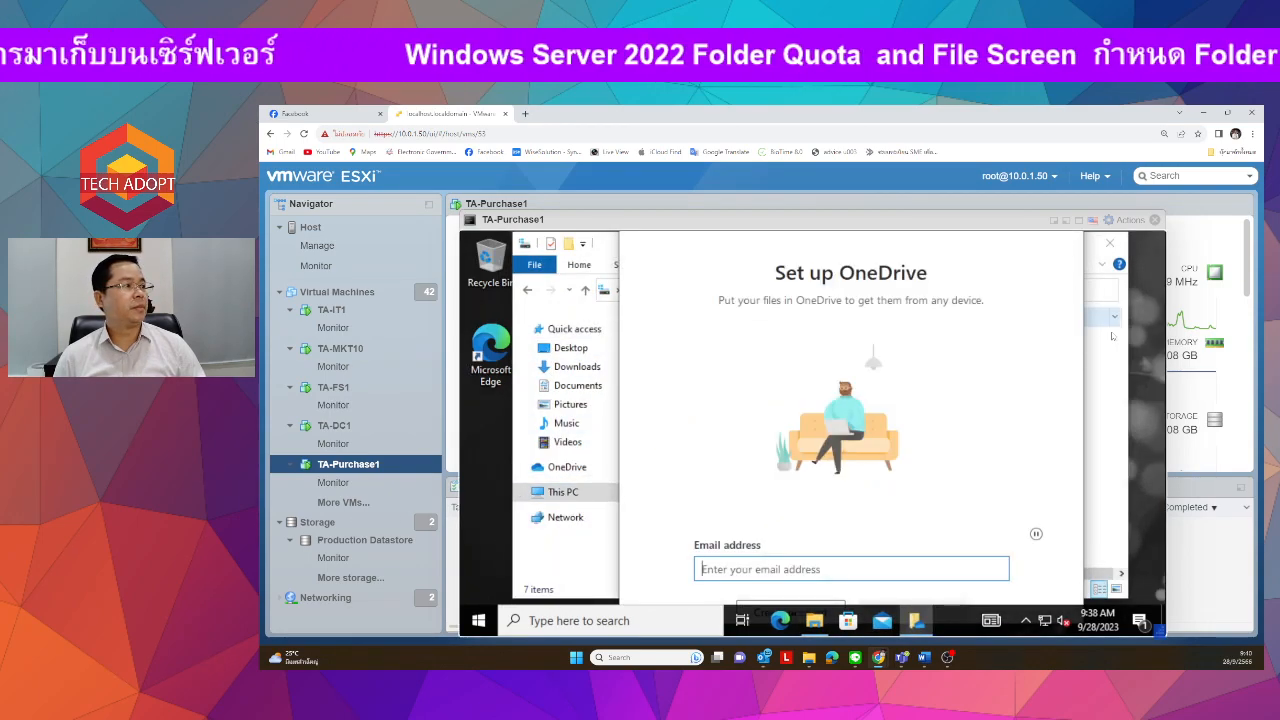
left_click(1104, 336)
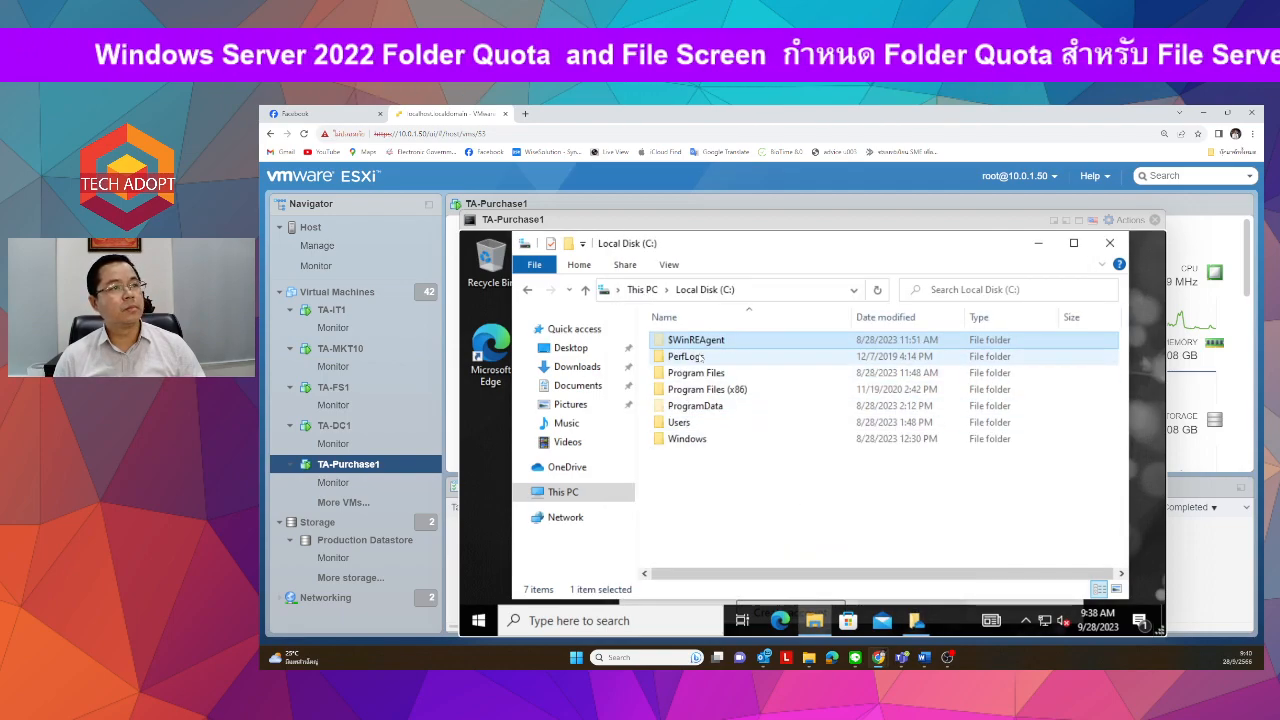
Close the TA-Purchase1 console and open the console of the TA-FS1 virtual machine
left_click(1155, 220)
left_click(340, 387)
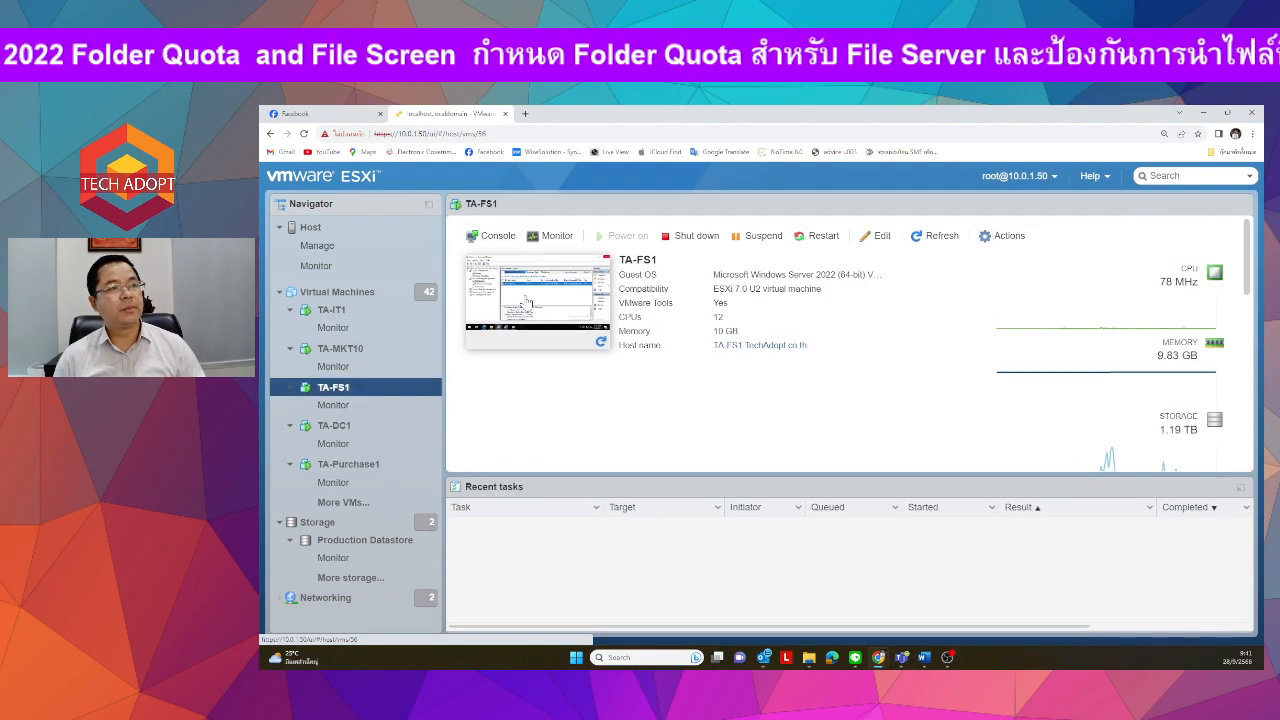
left_click(537, 302)
Open the C:\StorageReports\Interactive folder on TA-FS1
left_click(594, 610)
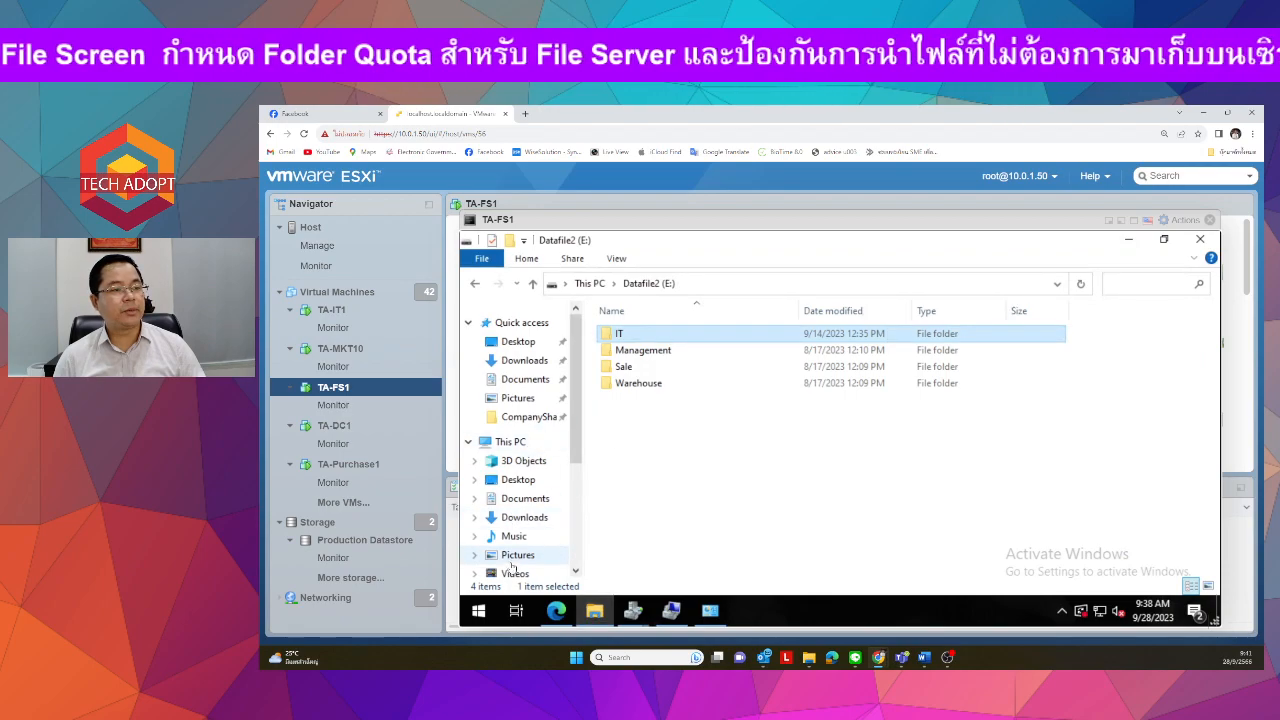
scroll(512, 518, "down", 2)
left_click(524, 505)
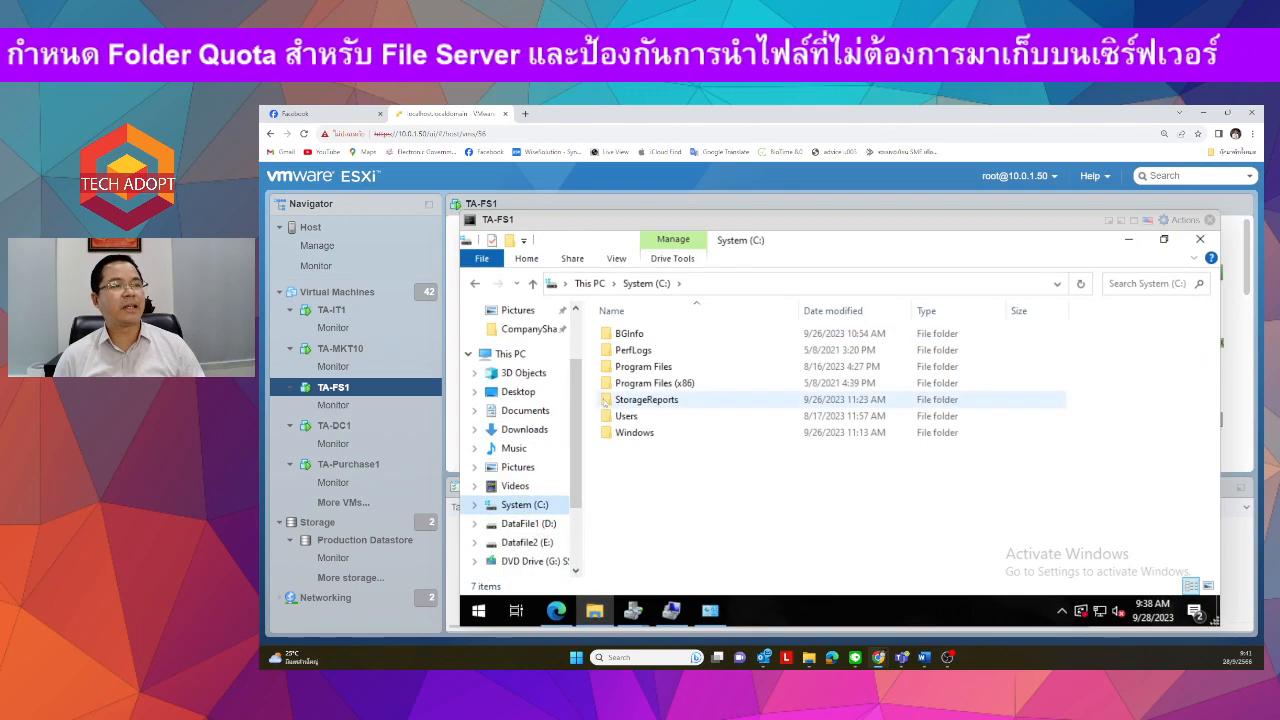
double_click(650, 400)
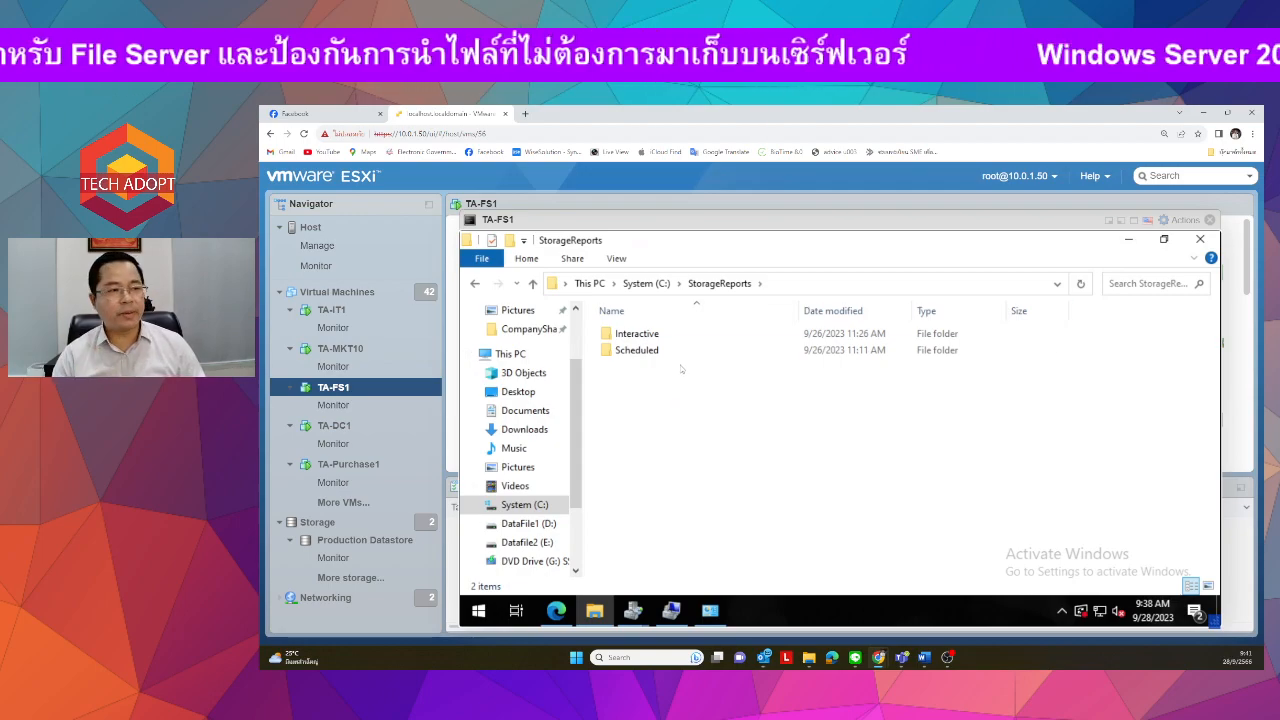
left_click(640, 352)
double_click(643, 341)
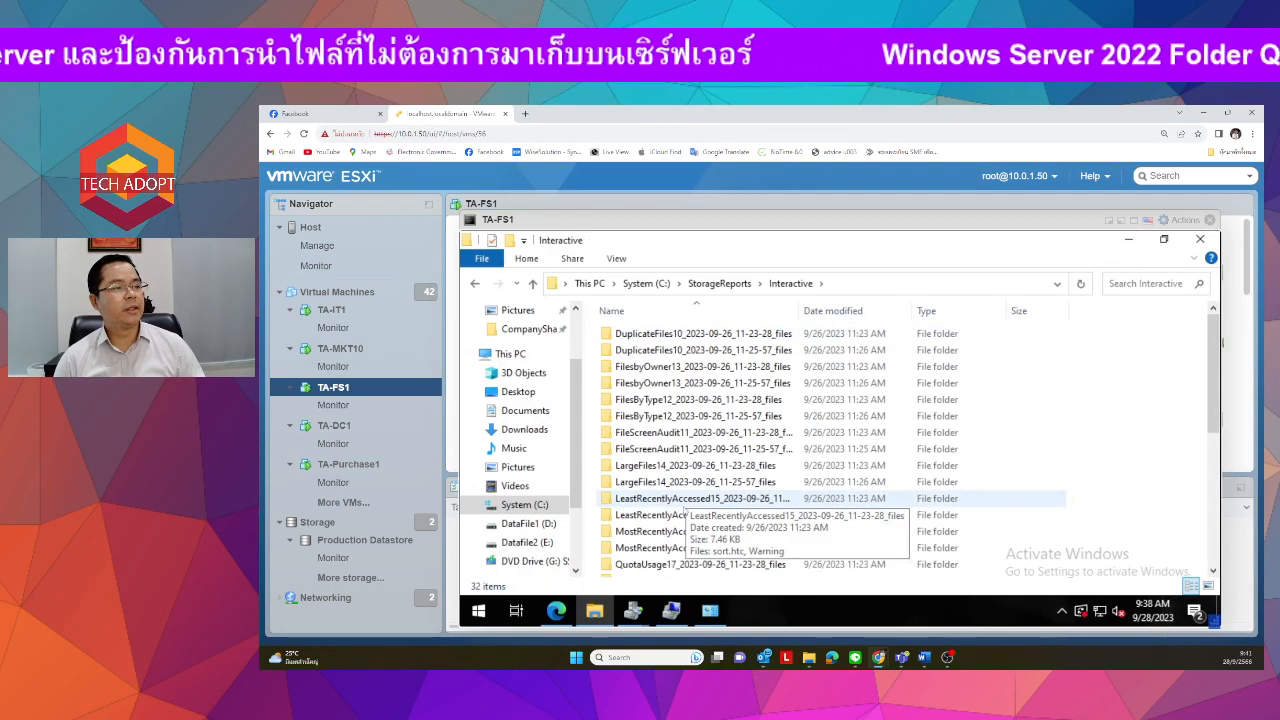
Open the QuotaUsage17_2023-09-26_11-25-57 report and examine its report folder, totals and statistics
scroll(693, 560, "down", 5)
double_click(693, 570)
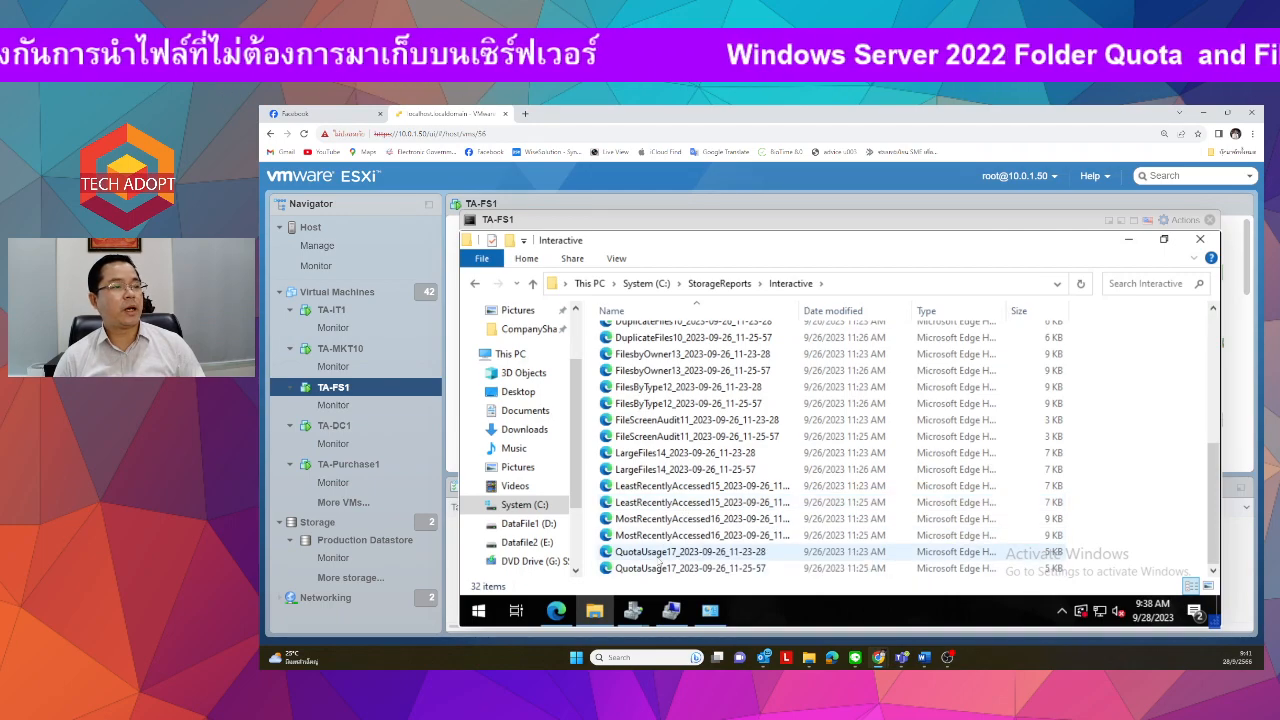
scroll(781, 432, "down", 3)
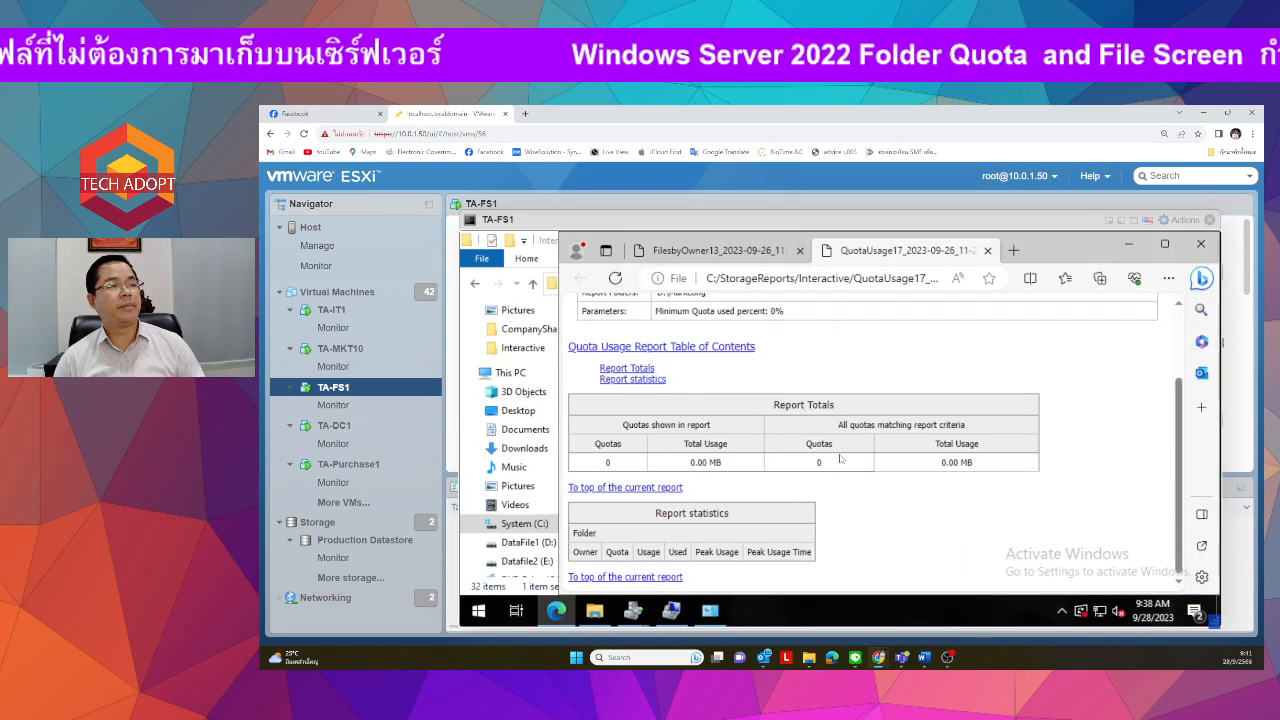
scroll(782, 472, "up", 2)
left_click_drag(655, 394, 744, 398)
scroll(861, 399, "down", 2)
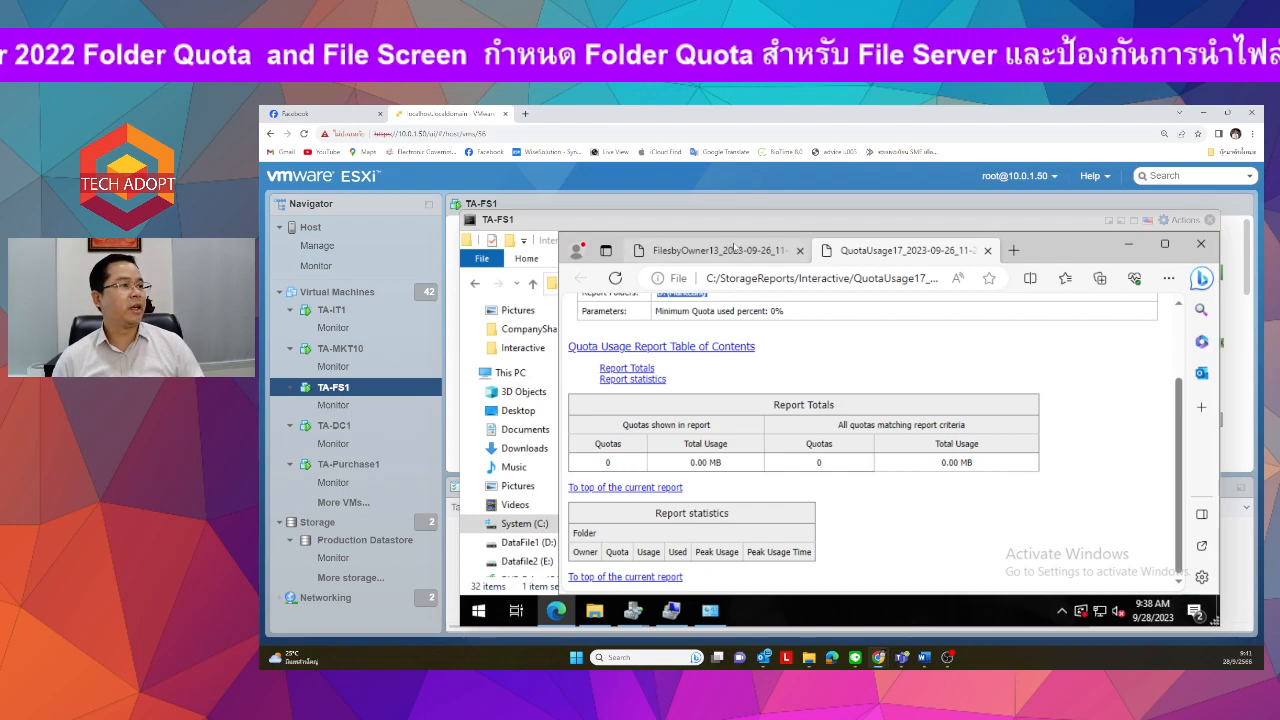
Examine the already open FilesbyOwner13 report, covering size by owner, size by file group and the per-file statistics
left_click(735, 250)
scroll(729, 475, "up", 3)
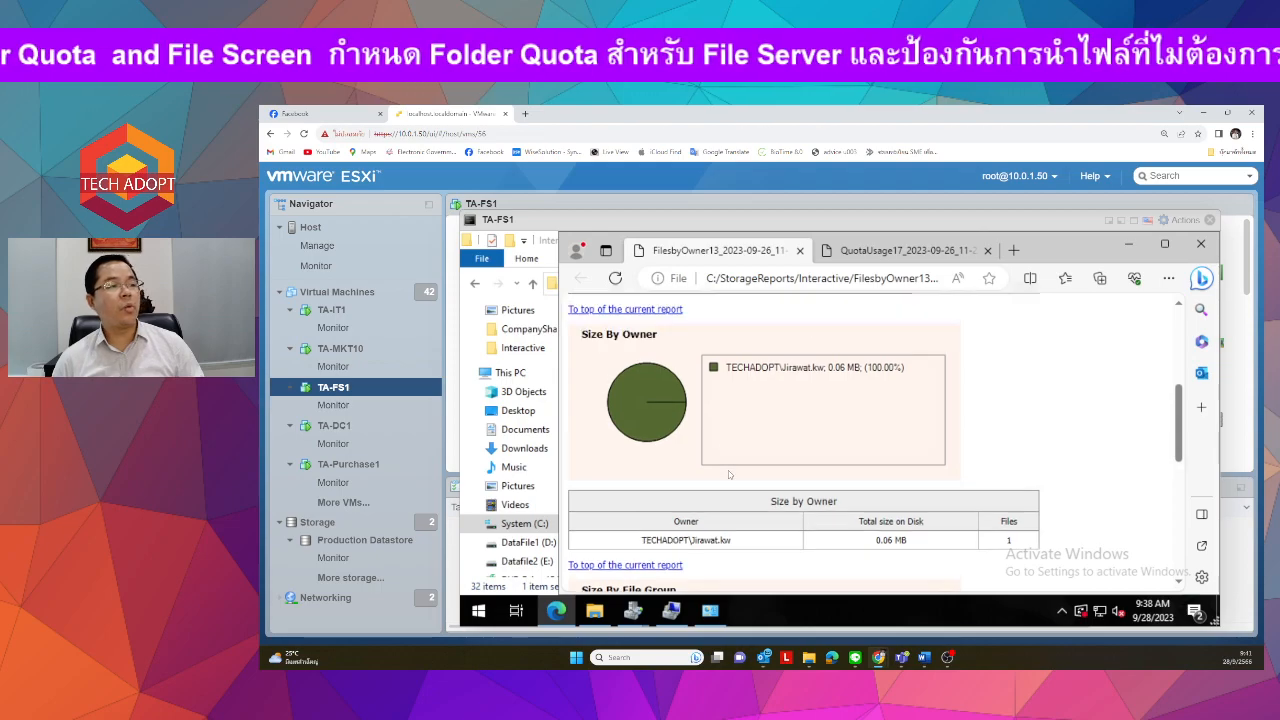
scroll(729, 475, "up", 2)
scroll(729, 475, "down", 5)
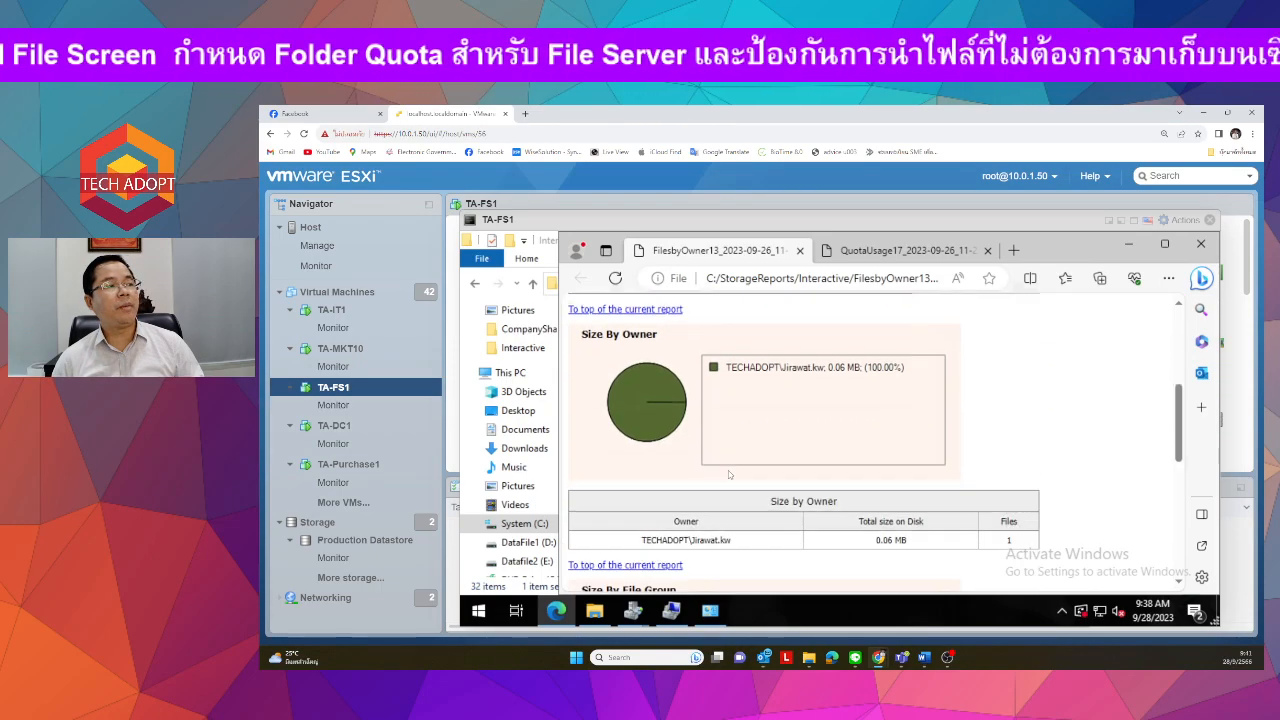
scroll(729, 475, "down", 1)
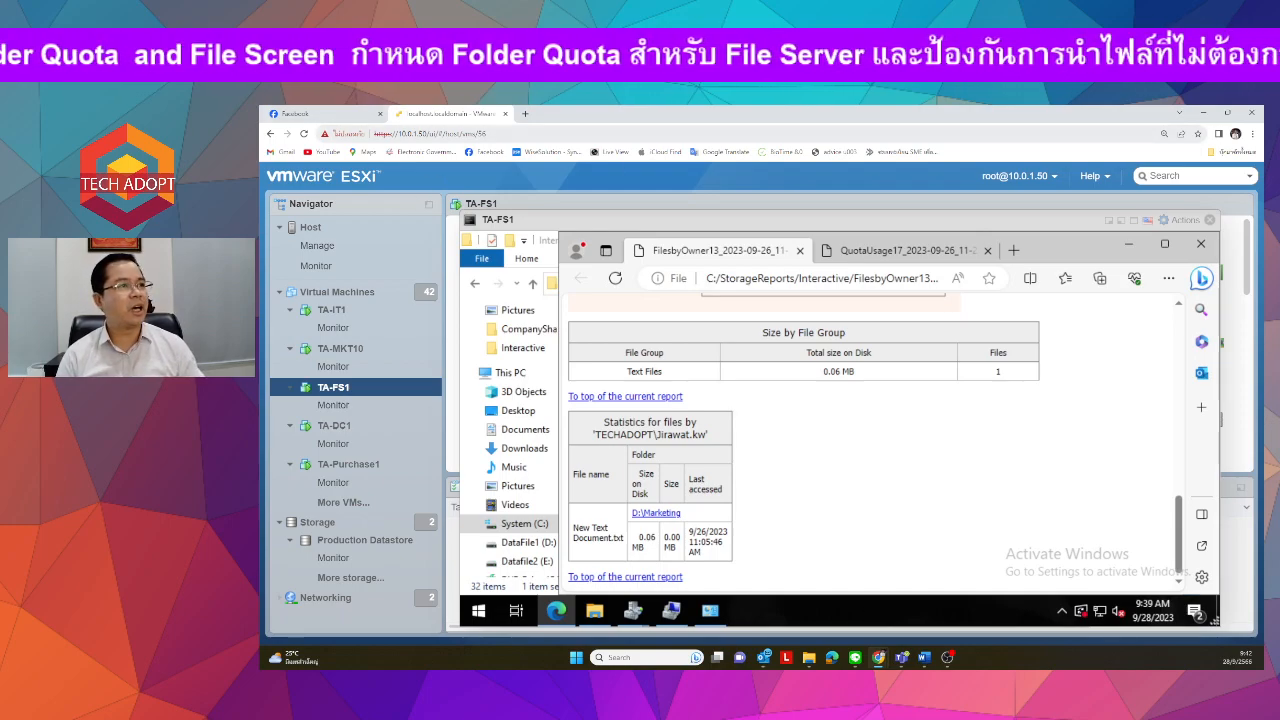
Open YouTube in a new browser tab to view TECH ADOPT's Windows Server 2022 course video, and return to the ESXi page
left_click(524, 113)
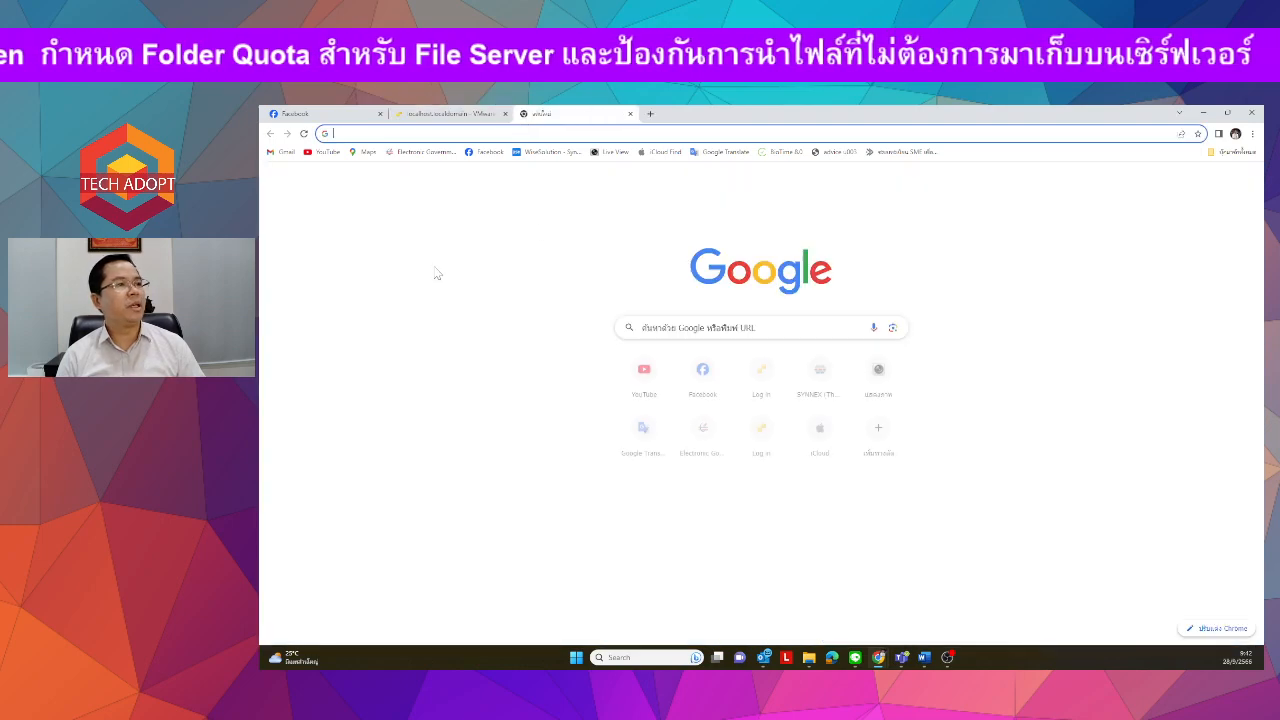
left_click(644, 372)
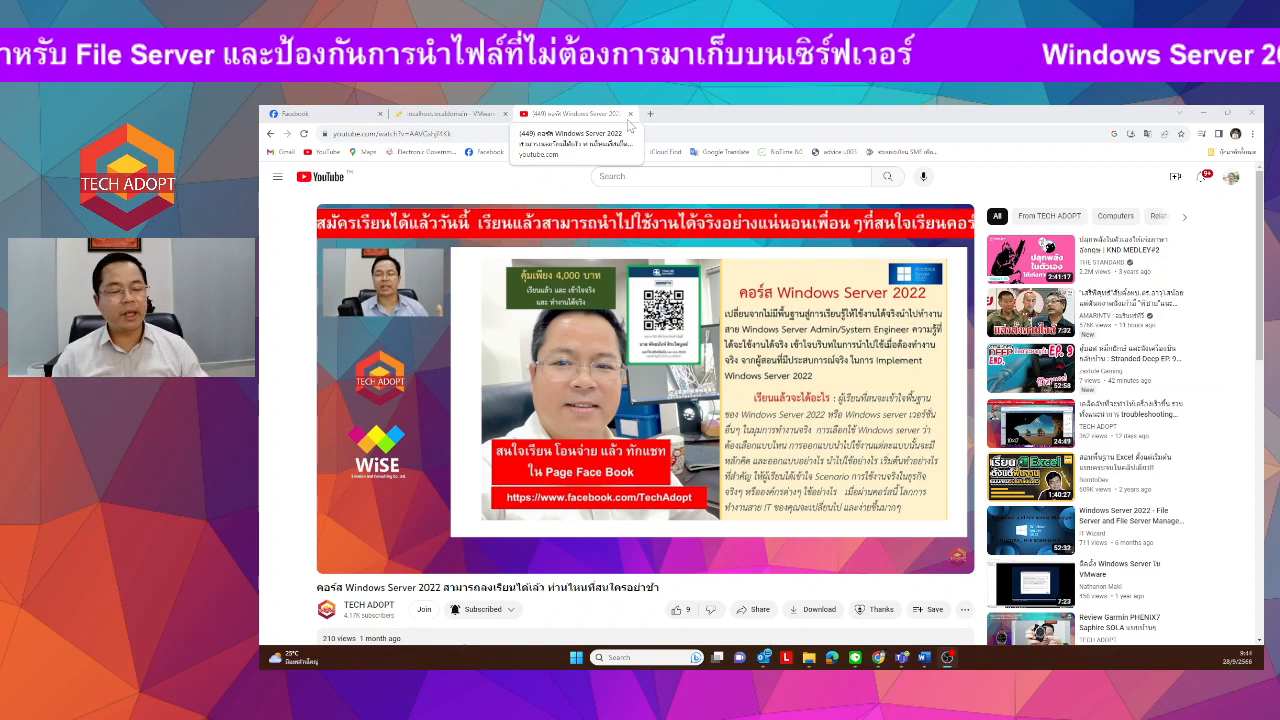
key("super+d")
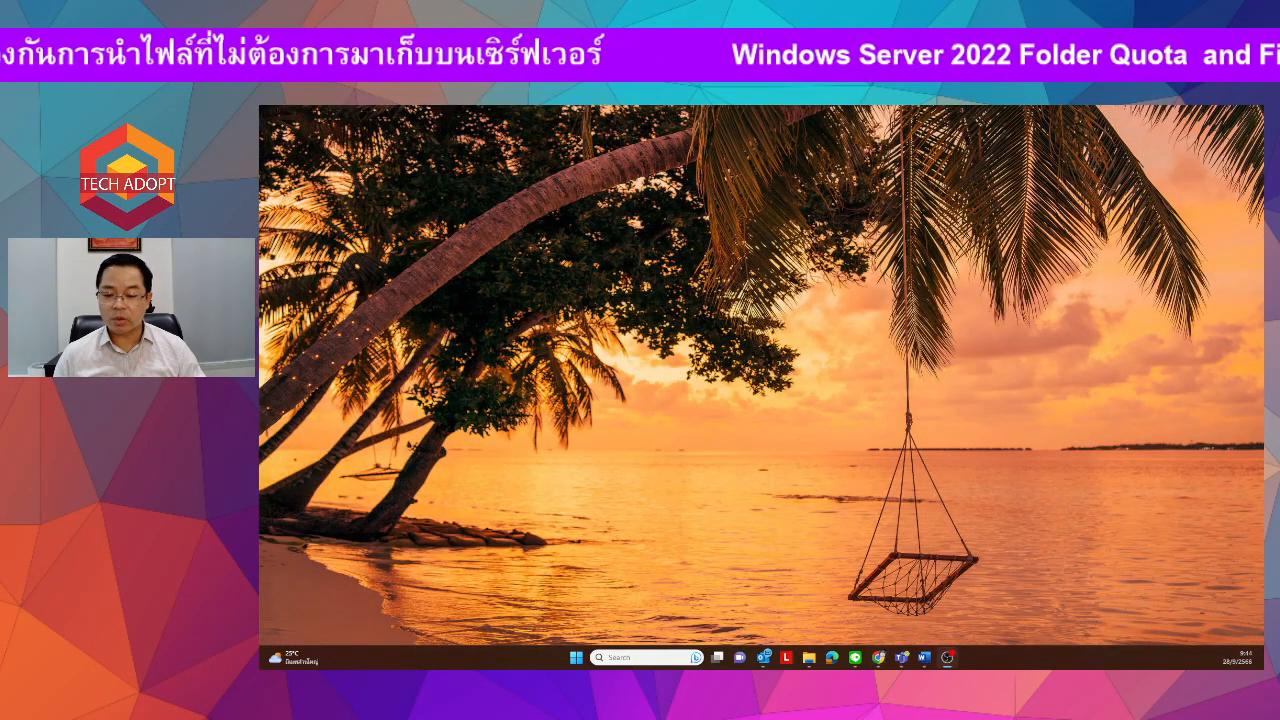
left_click(878, 657)
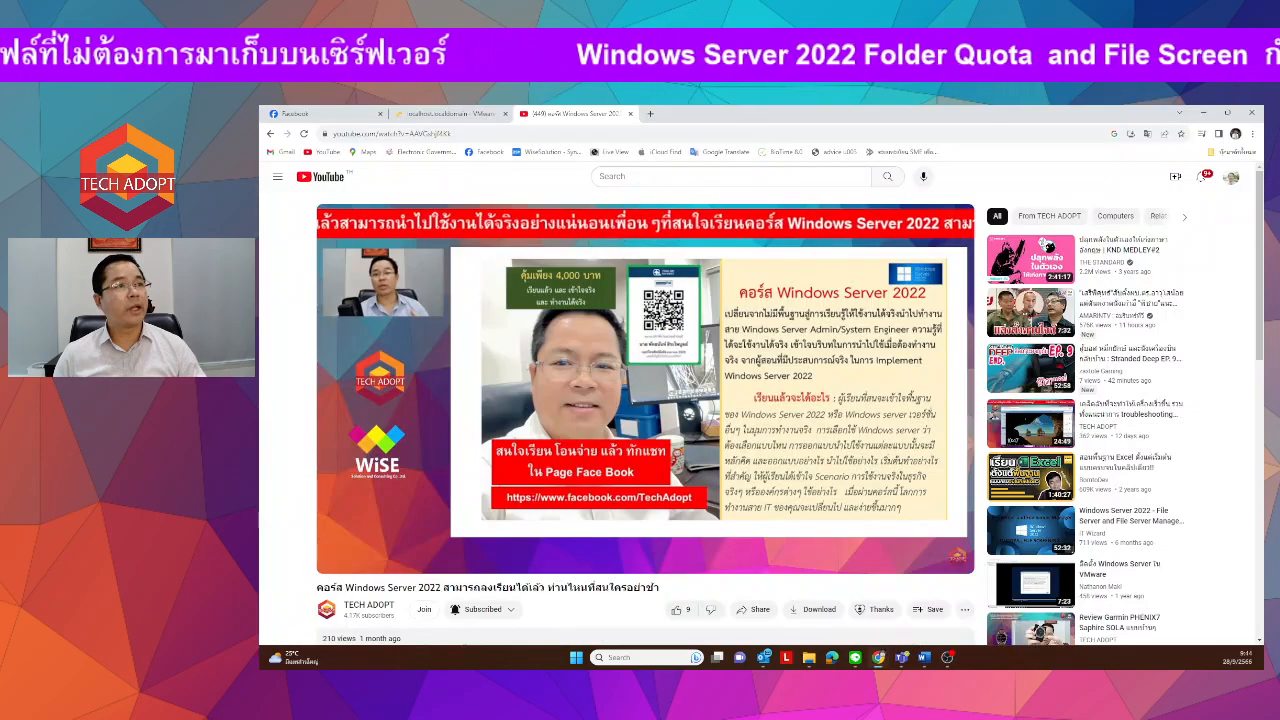
left_click(501, 113)
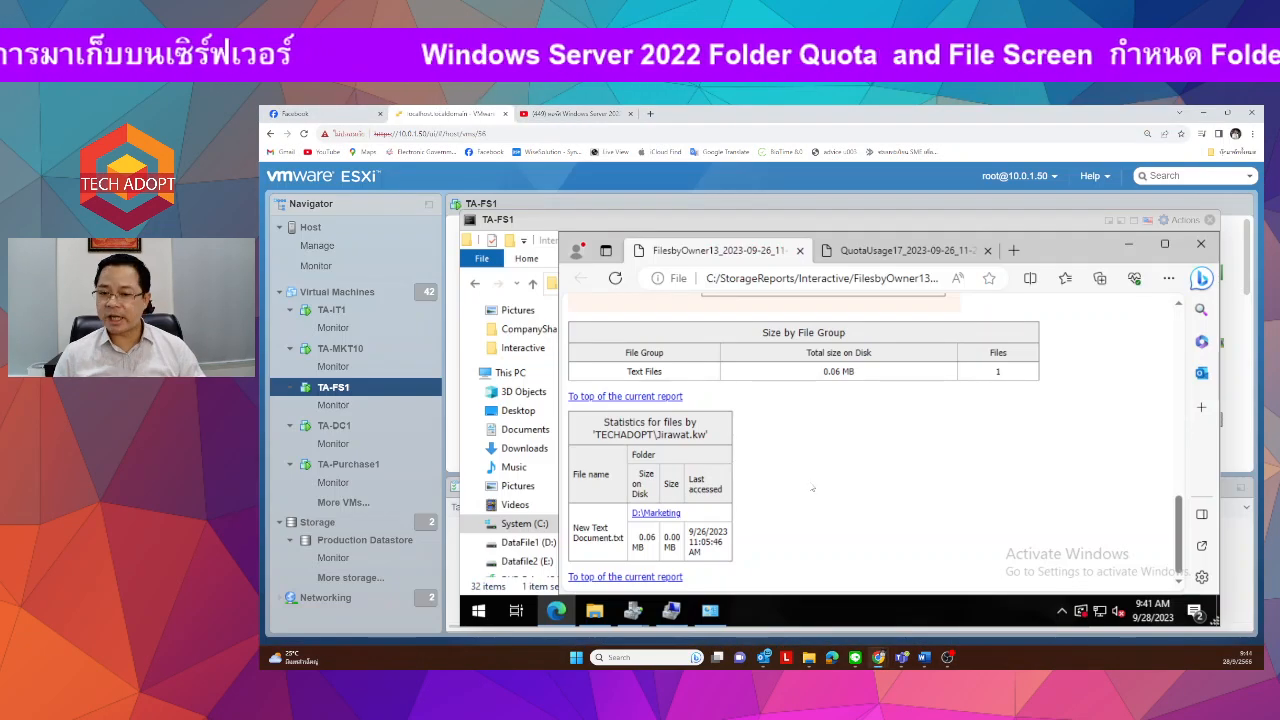